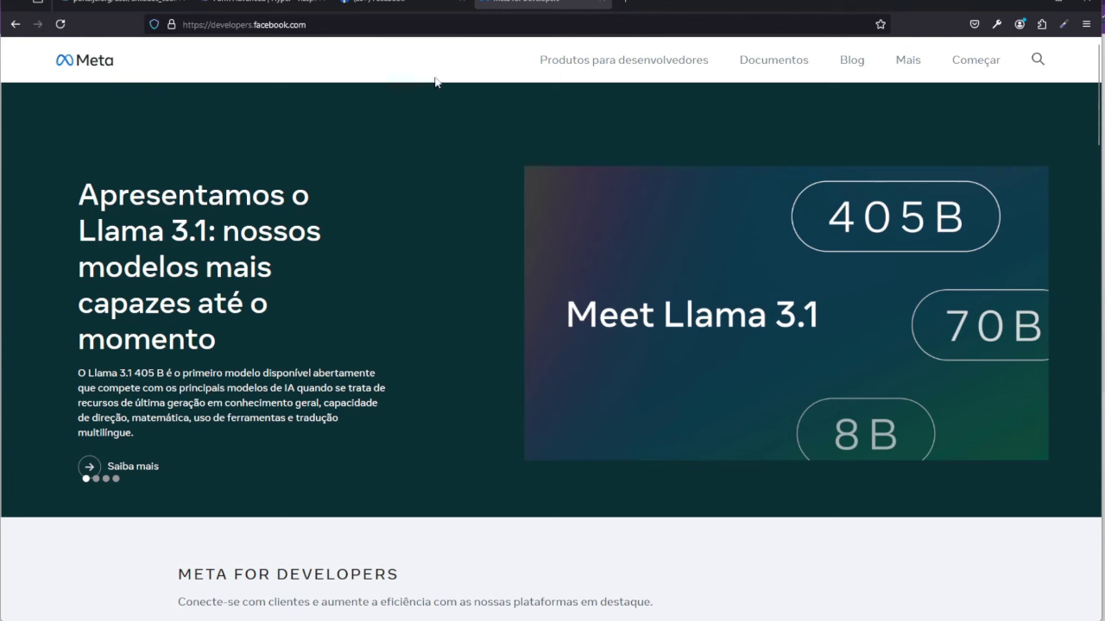
- Finish developer sign-up: verify the phone by SMS, confirm the email, and choose the Desenvolvedor role
left_click(980, 64)
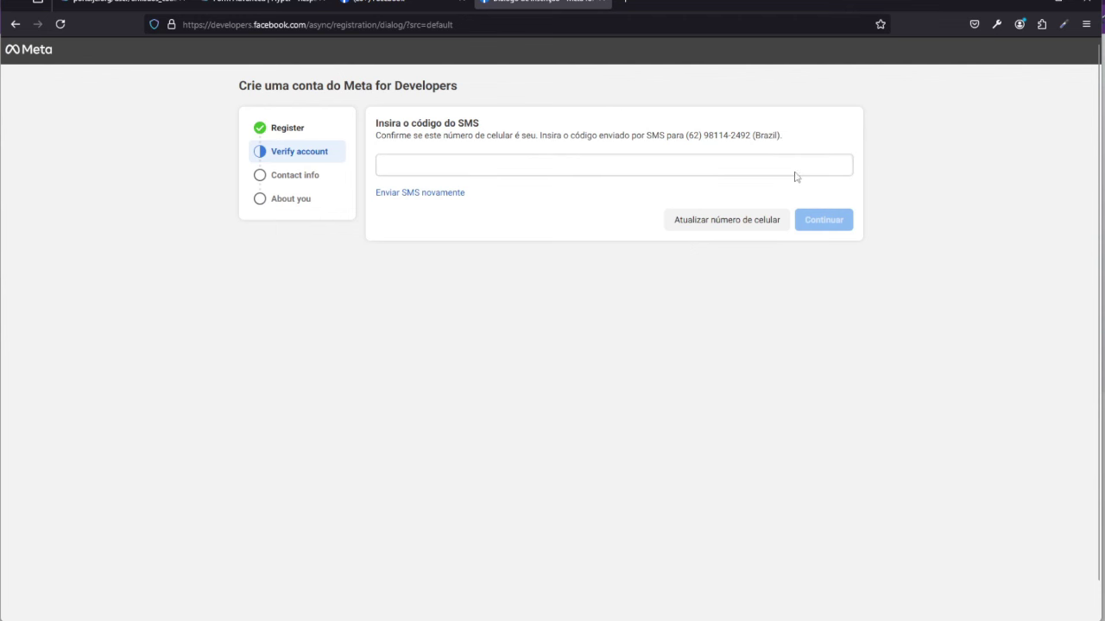
left_click(713, 226)
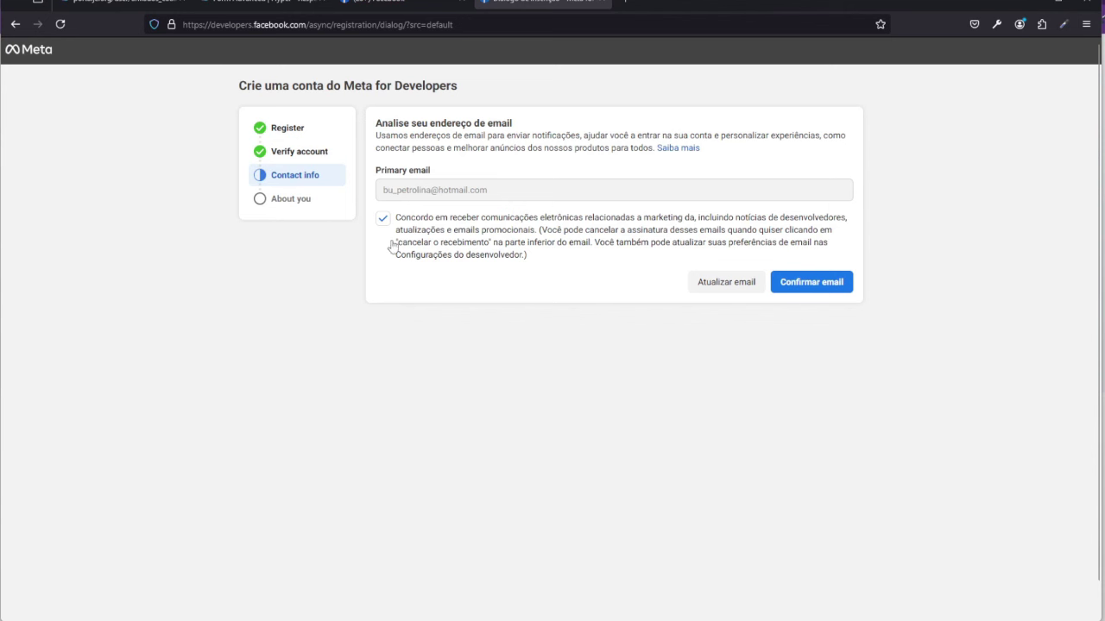
left_click(811, 285)
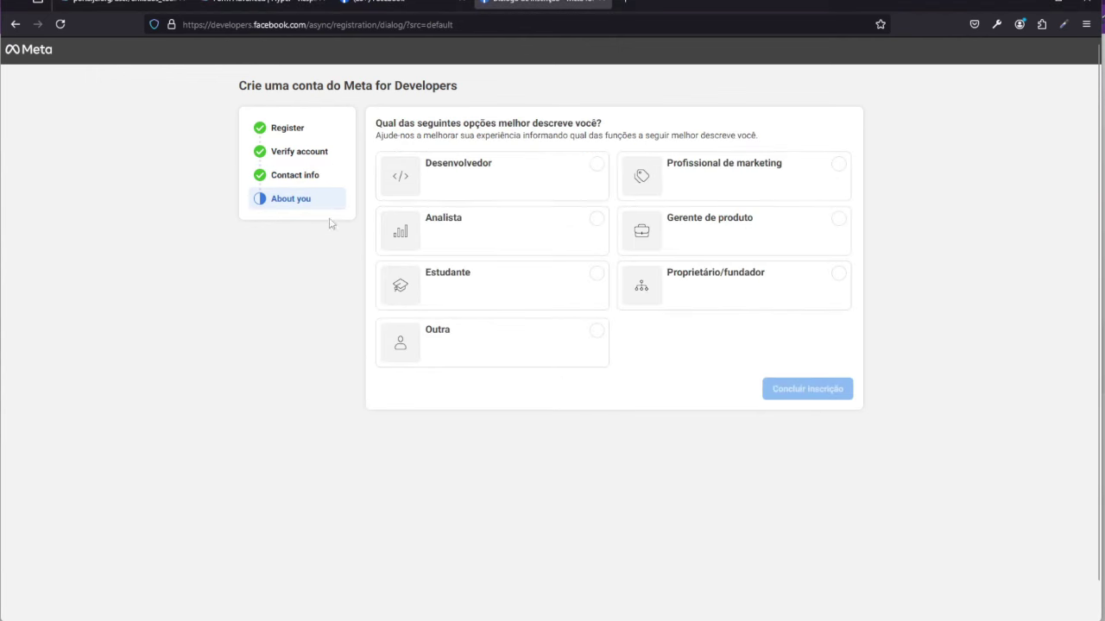
left_click(467, 171)
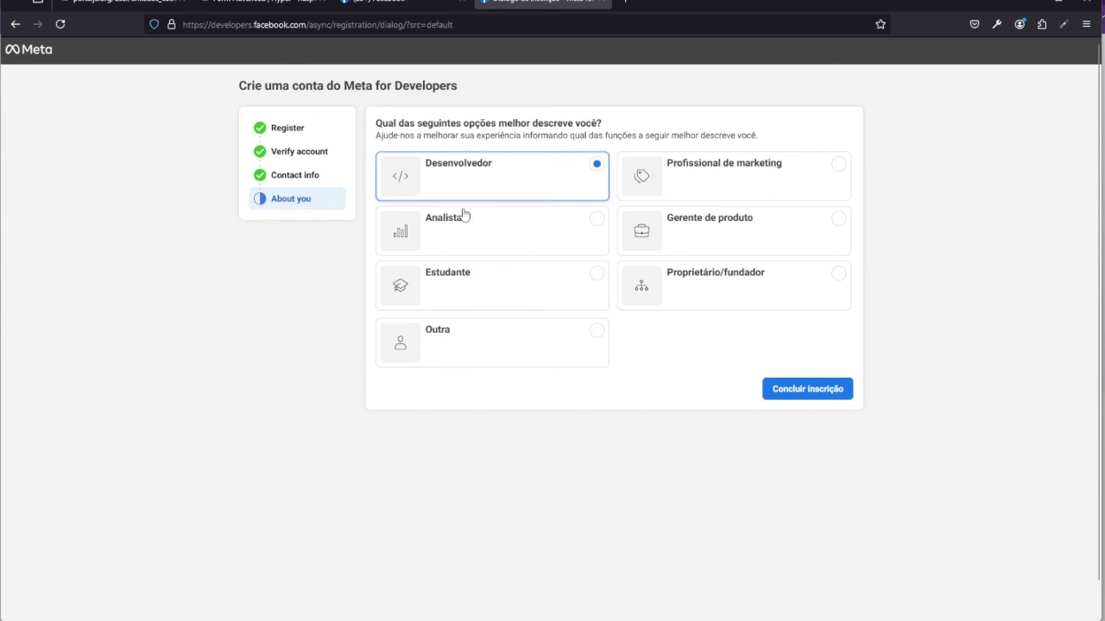
left_click(787, 397)
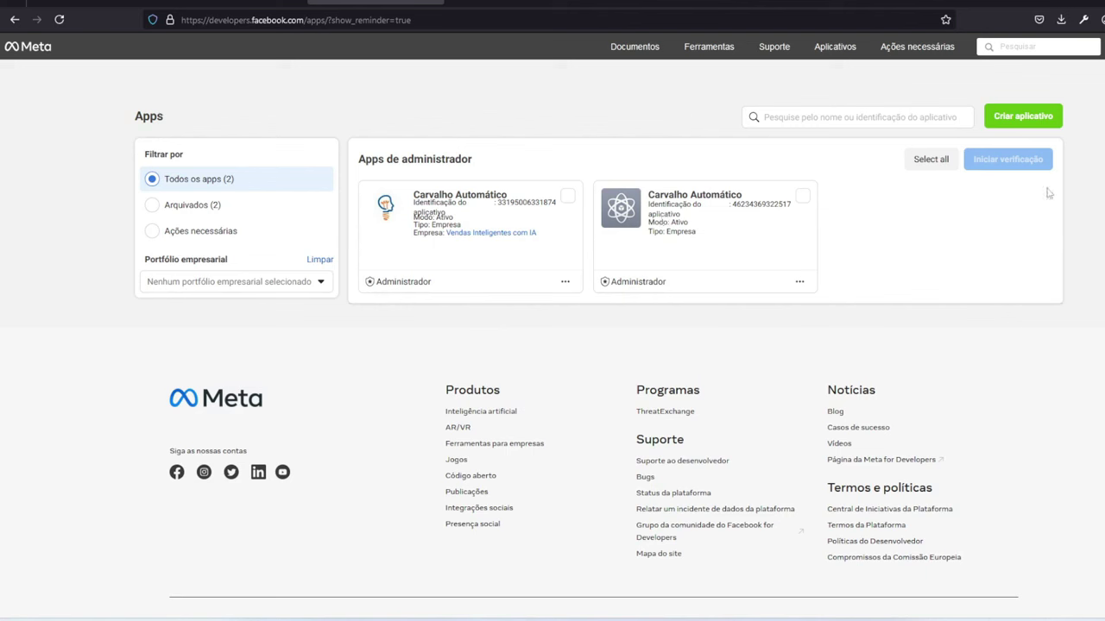
- Start a new app with no business portfolio, the Outro use case and the Empresa app type
left_click(1017, 123)
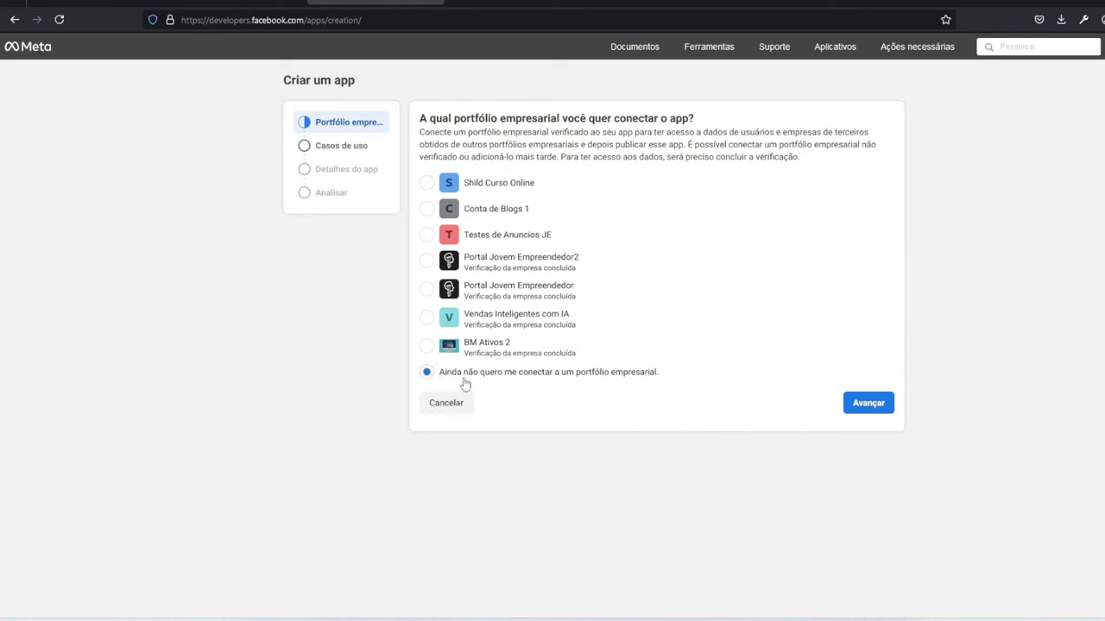
left_click(867, 404)
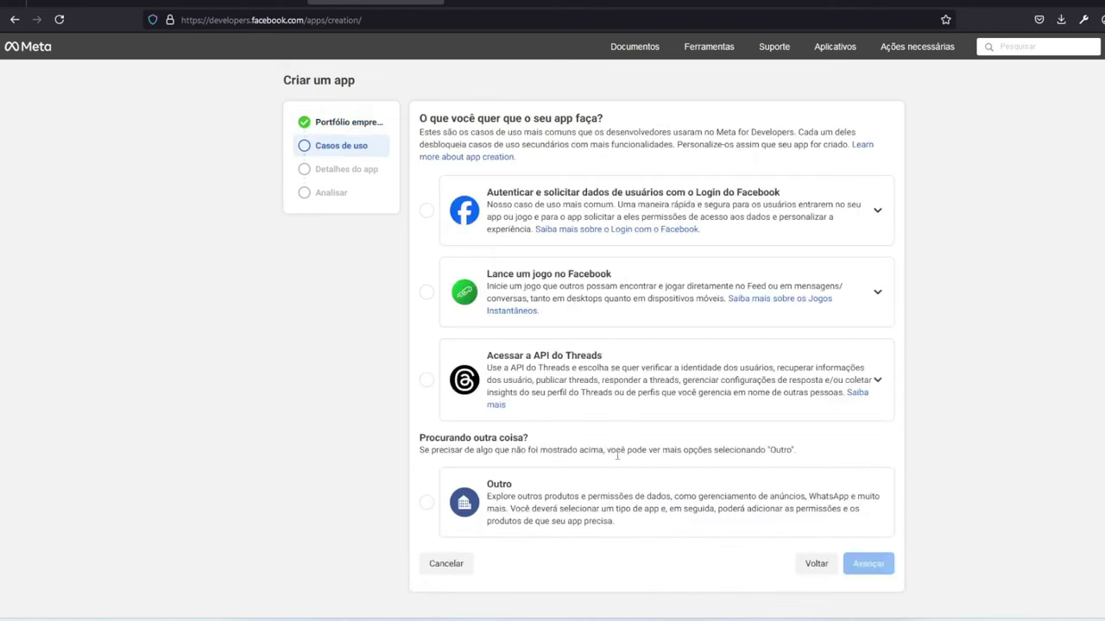
scroll(582, 417, "down", 1)
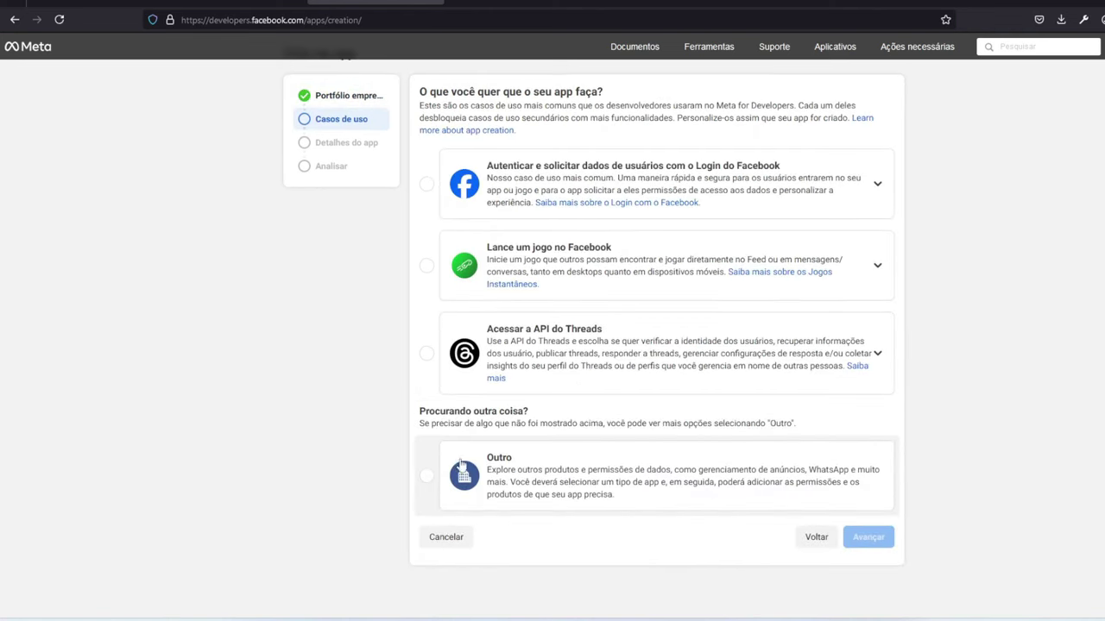
left_click(426, 477)
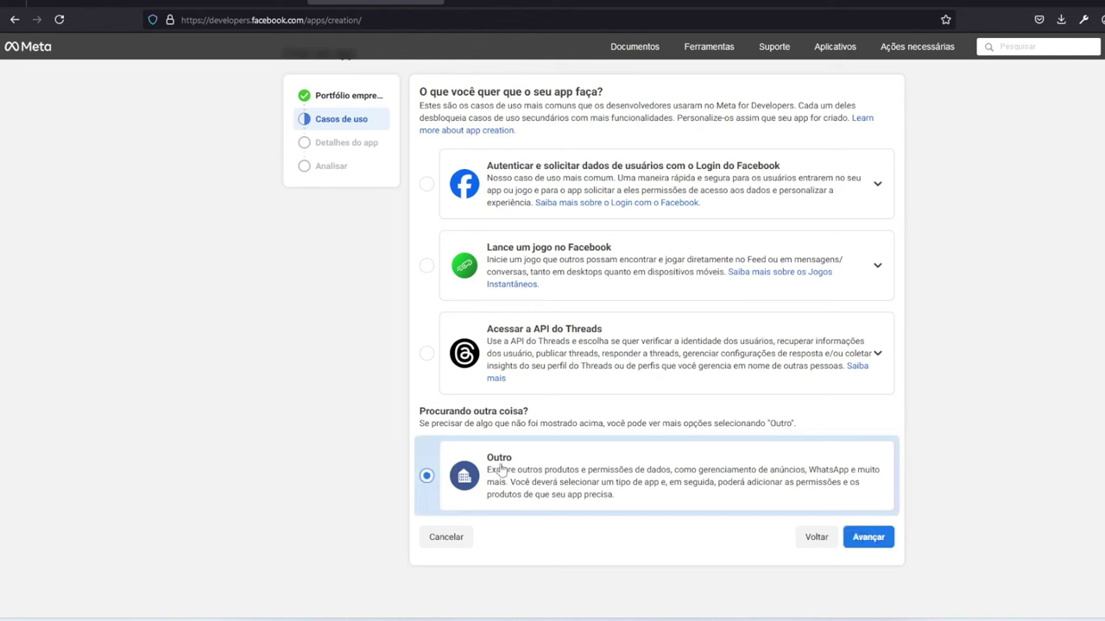
left_click(868, 541)
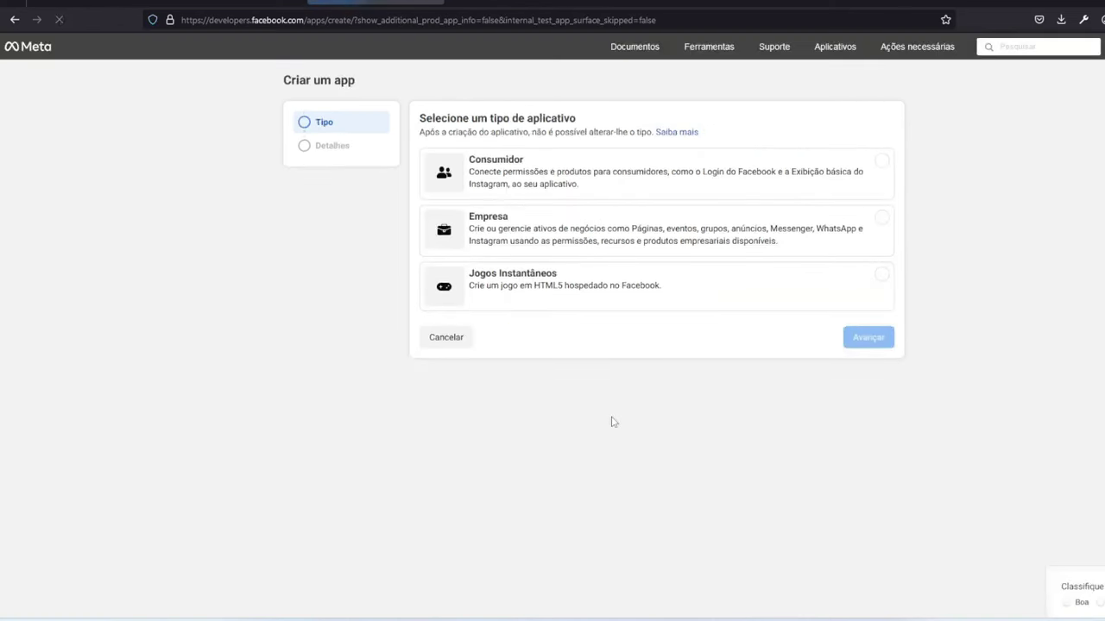
left_click(492, 228)
left_click(868, 343)
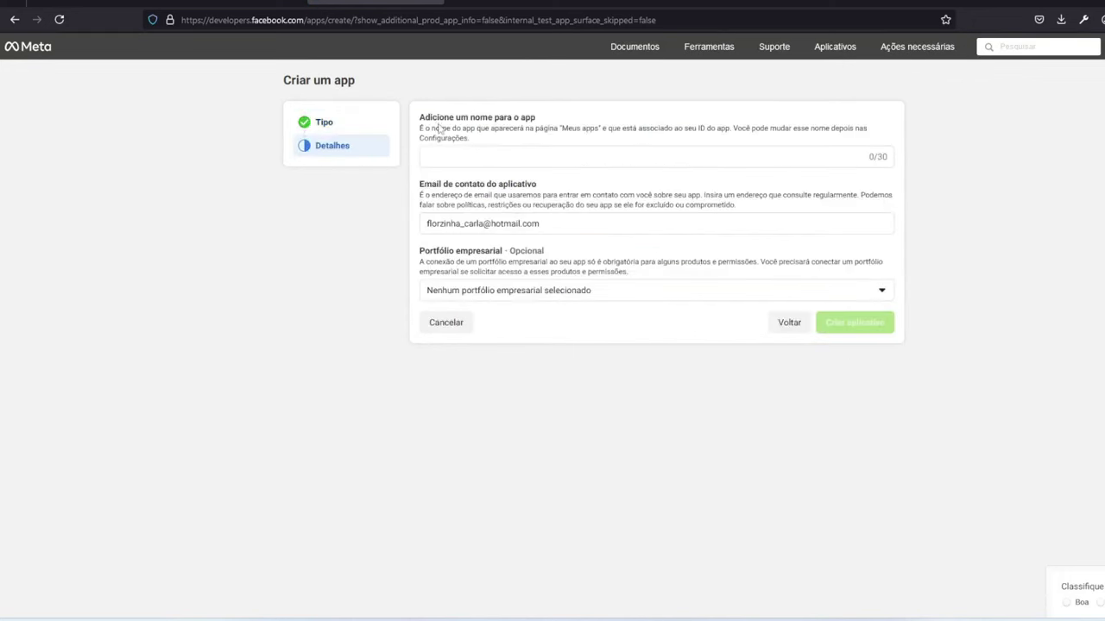
- Name the app Novo Portal and create it, confirming with the account password
left_click(479, 156)
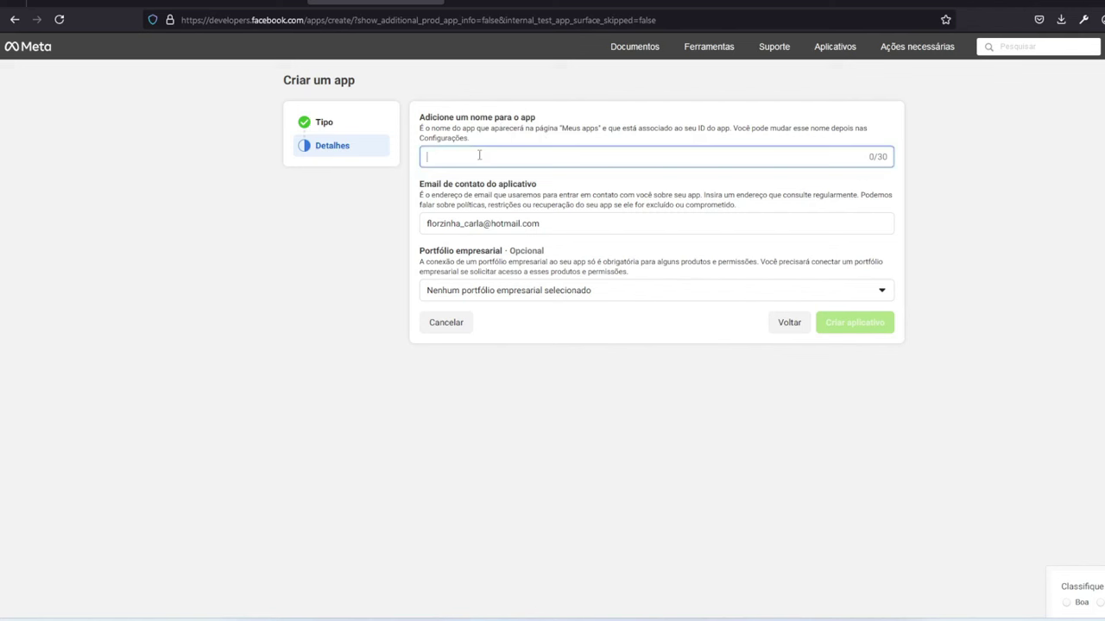
type("Novo Portal")
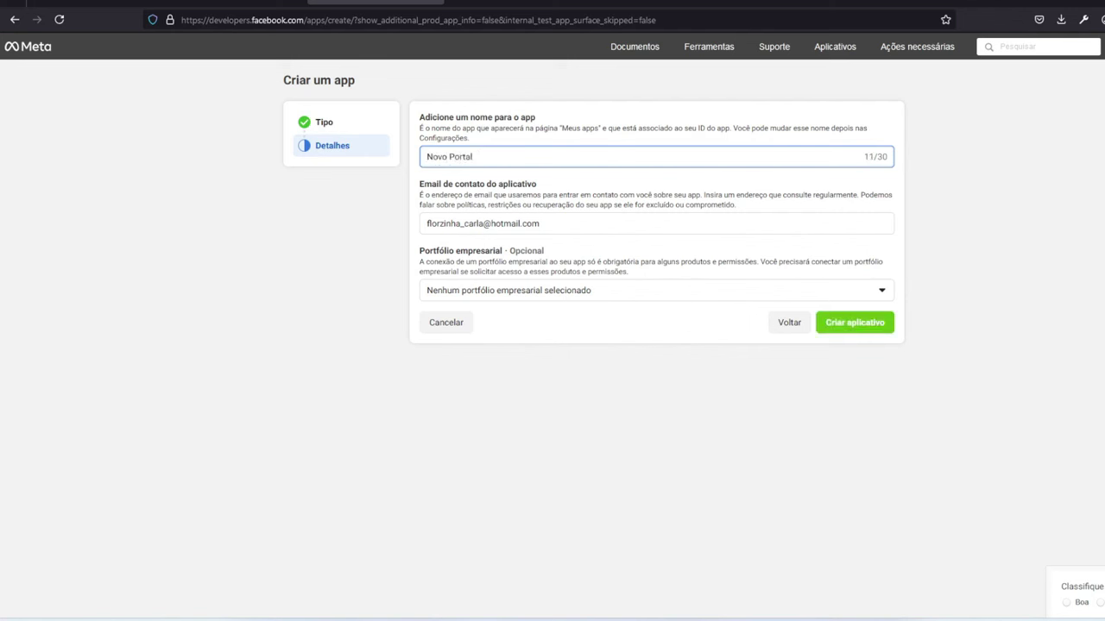
left_click(856, 326)
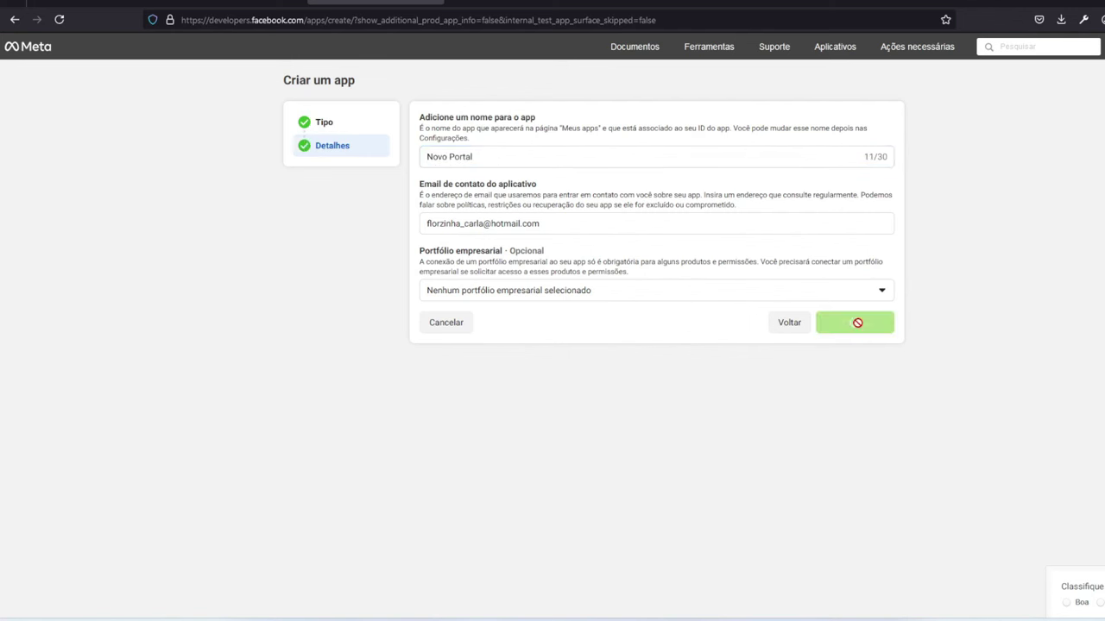
left_click(522, 274)
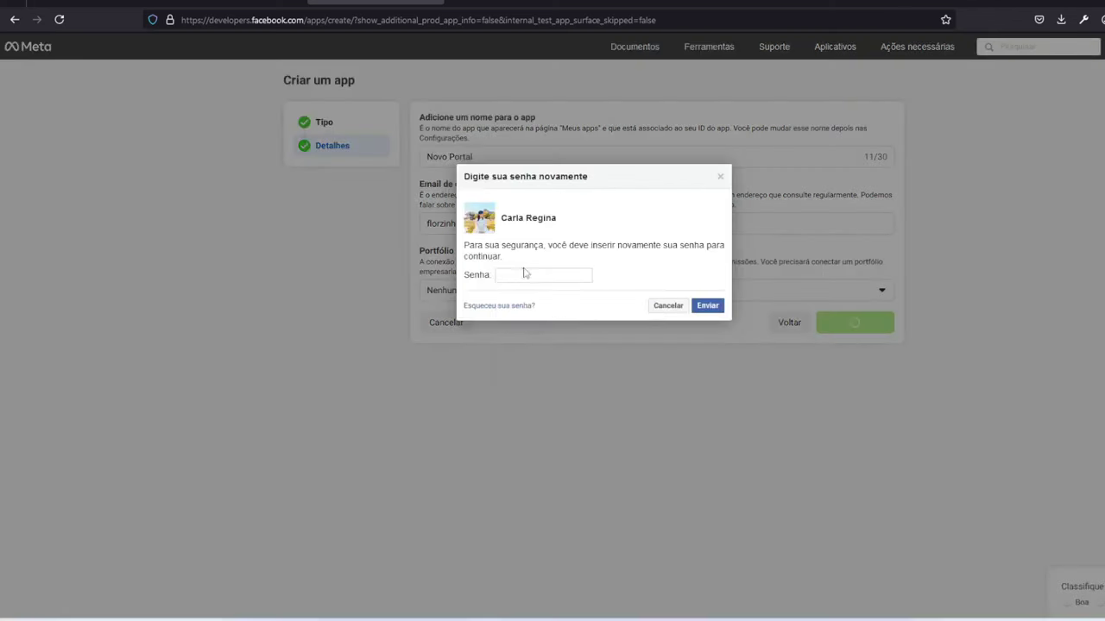
left_click(520, 274)
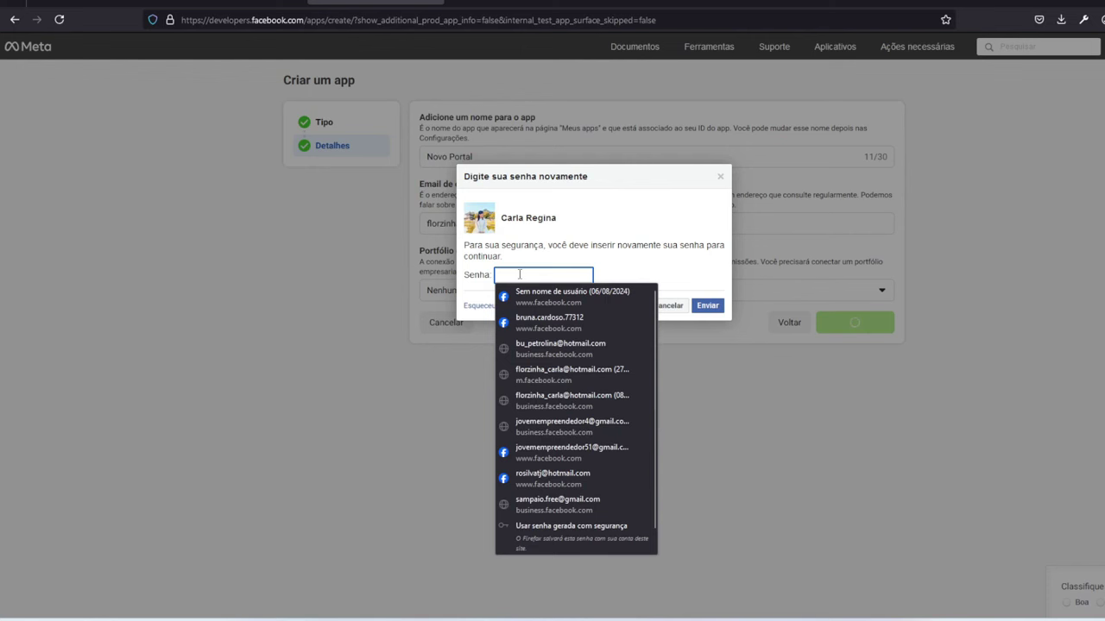
type("a")
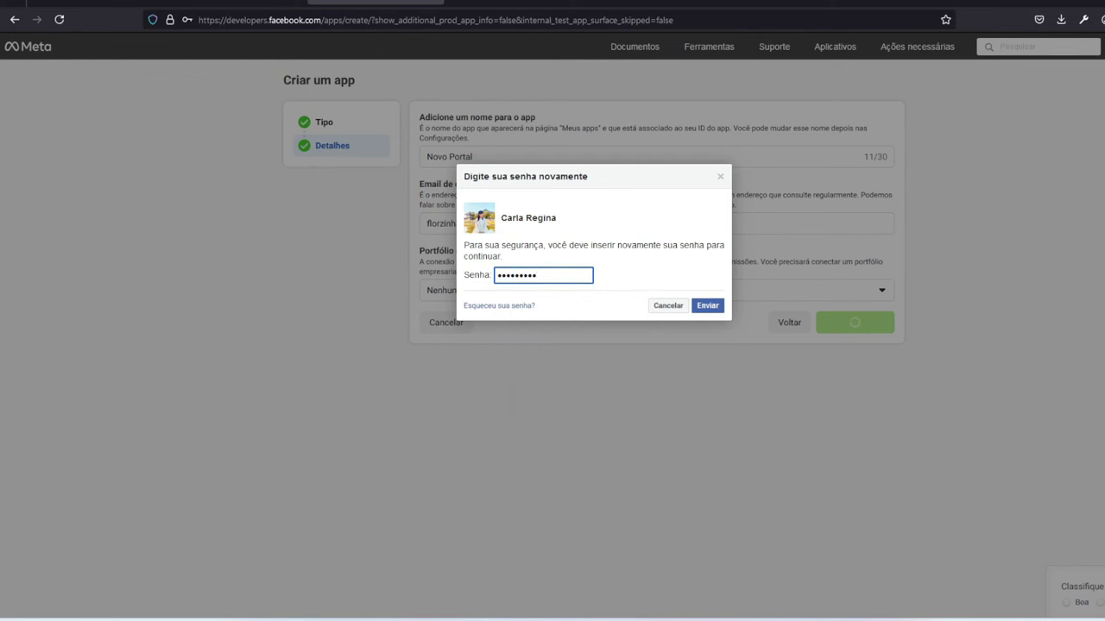
key("Return")
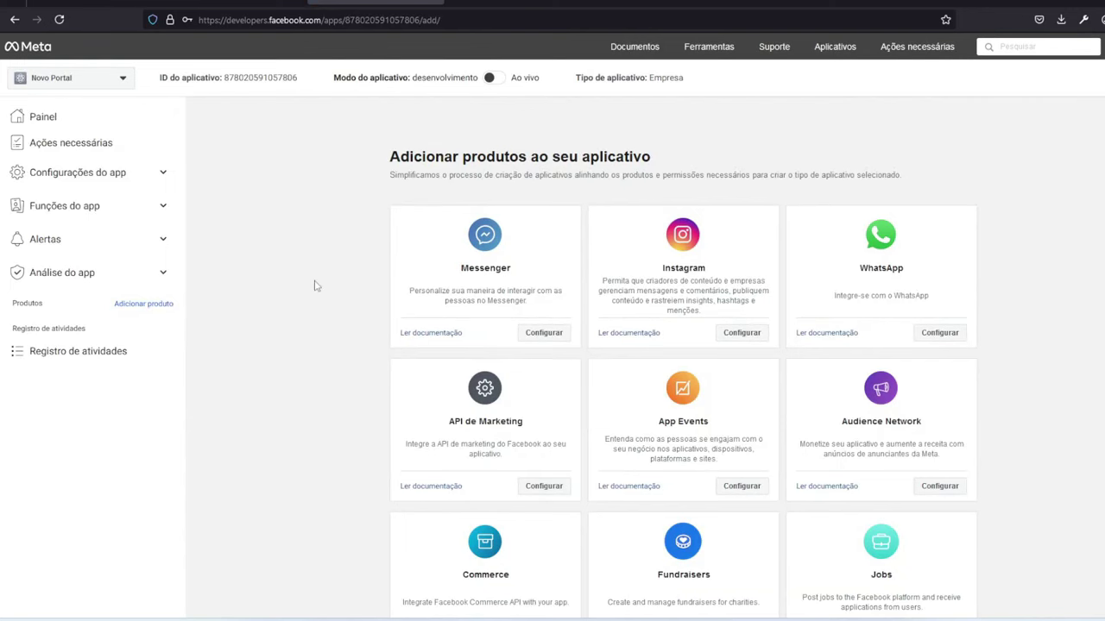
- Set up the API de Marketing product for Novo Portal and return to the app dashboard
scroll(315, 285, "down", 1)
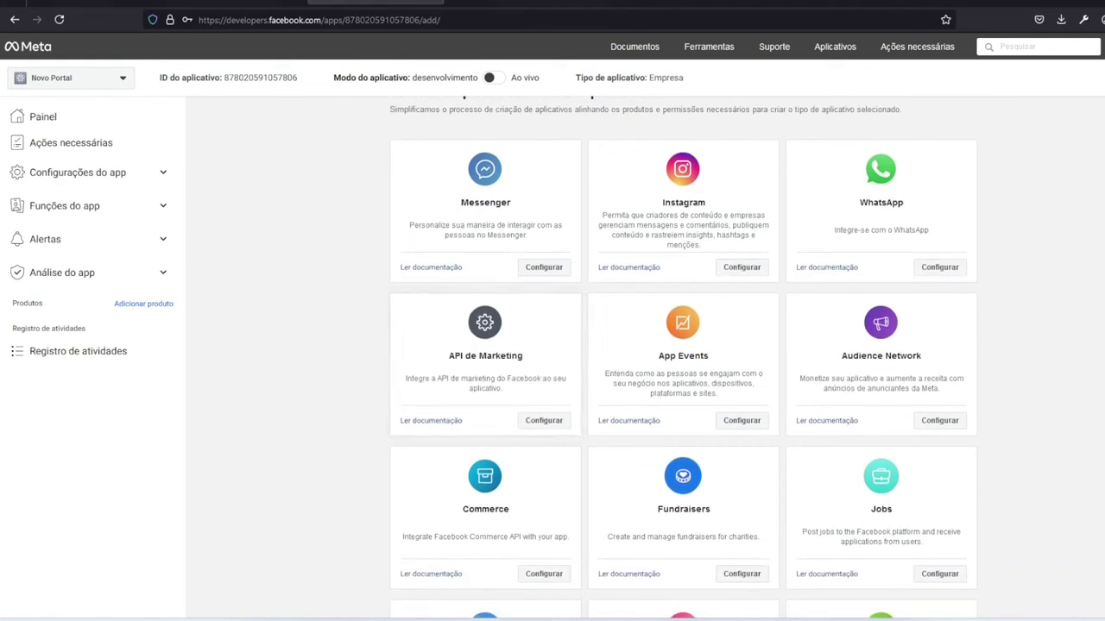
left_click(542, 423)
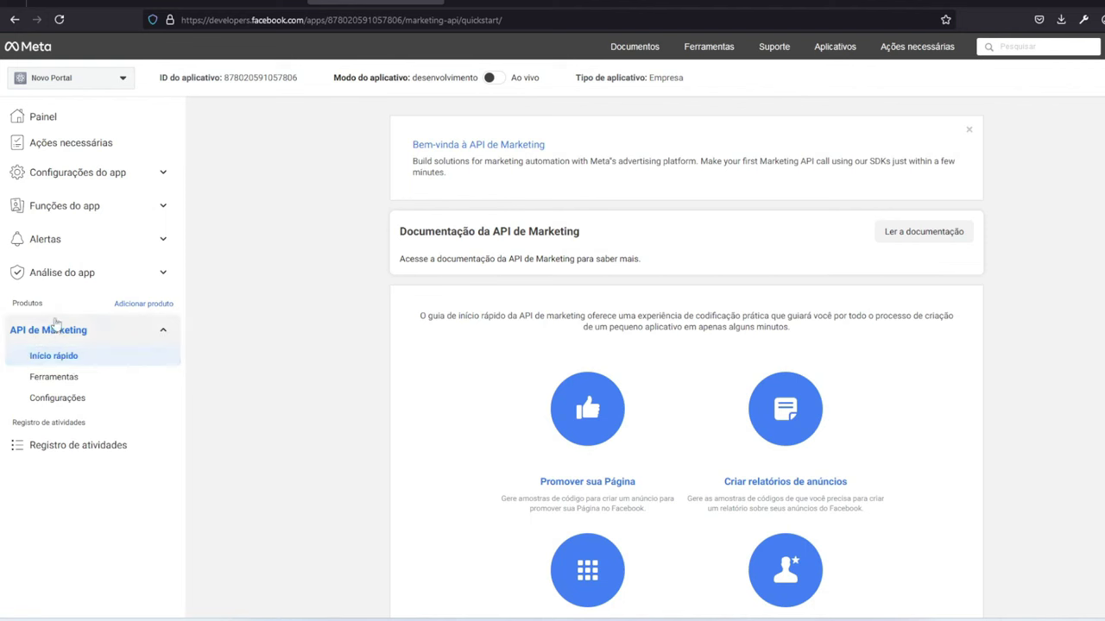
left_click(80, 176)
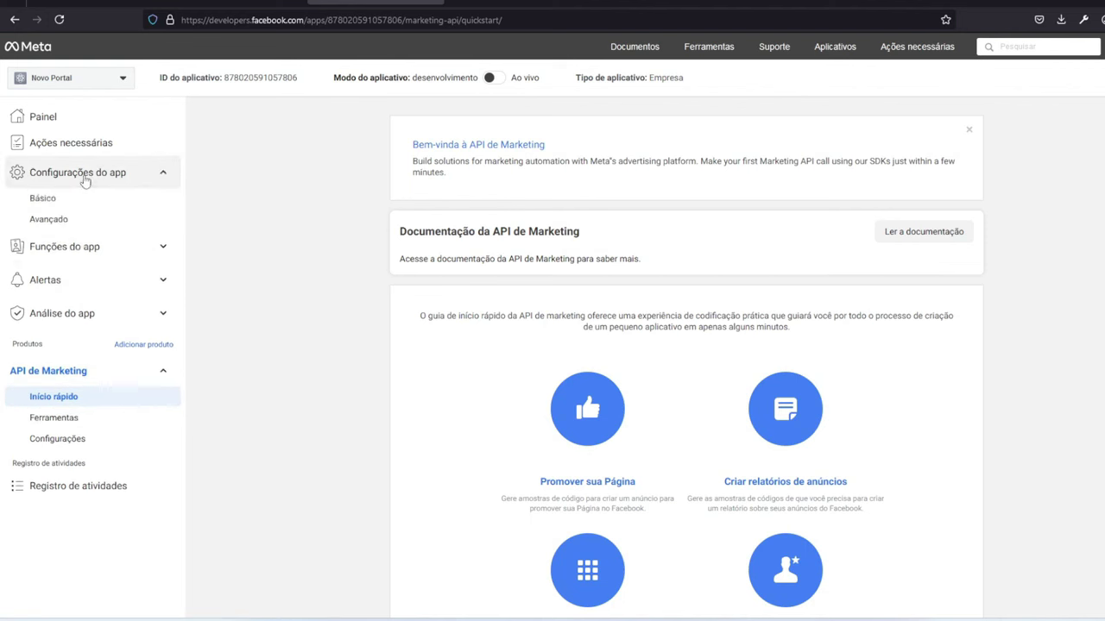
left_click(51, 122)
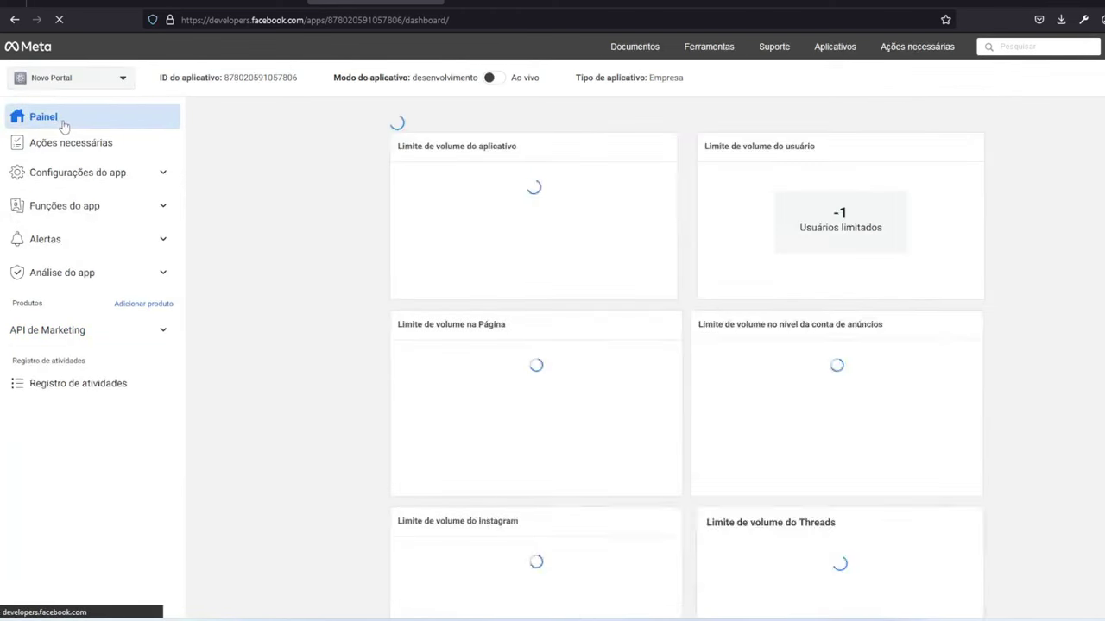
scroll(785, 391, "down", 3)
scroll(785, 391, "down", 5)
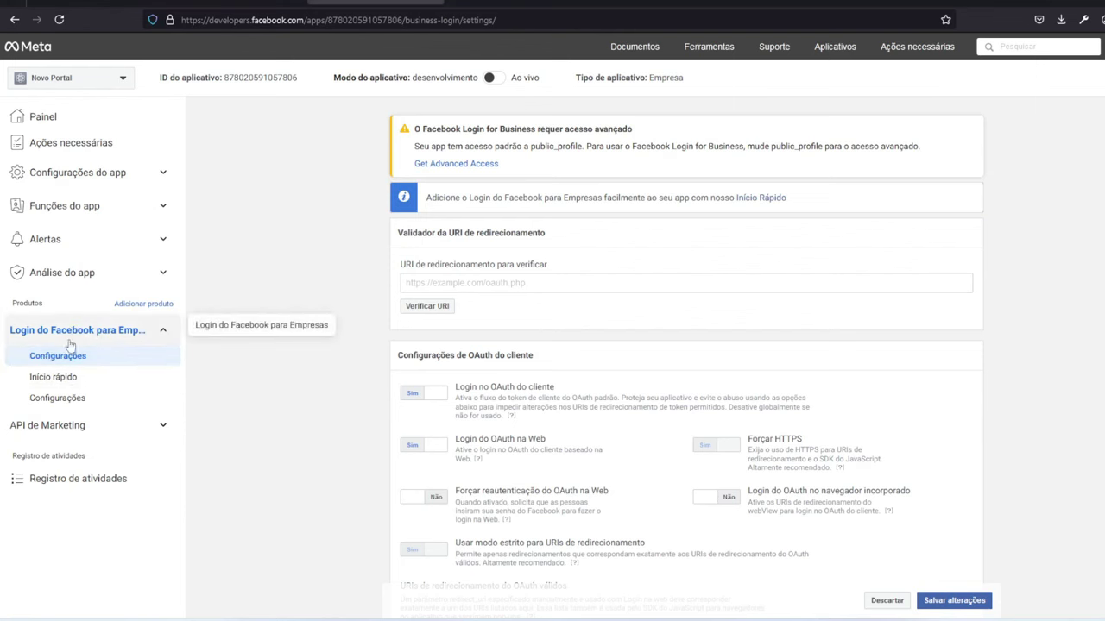
- Turn on JavaScript SDK login in the Facebook Login for Business settings
left_click(48, 361)
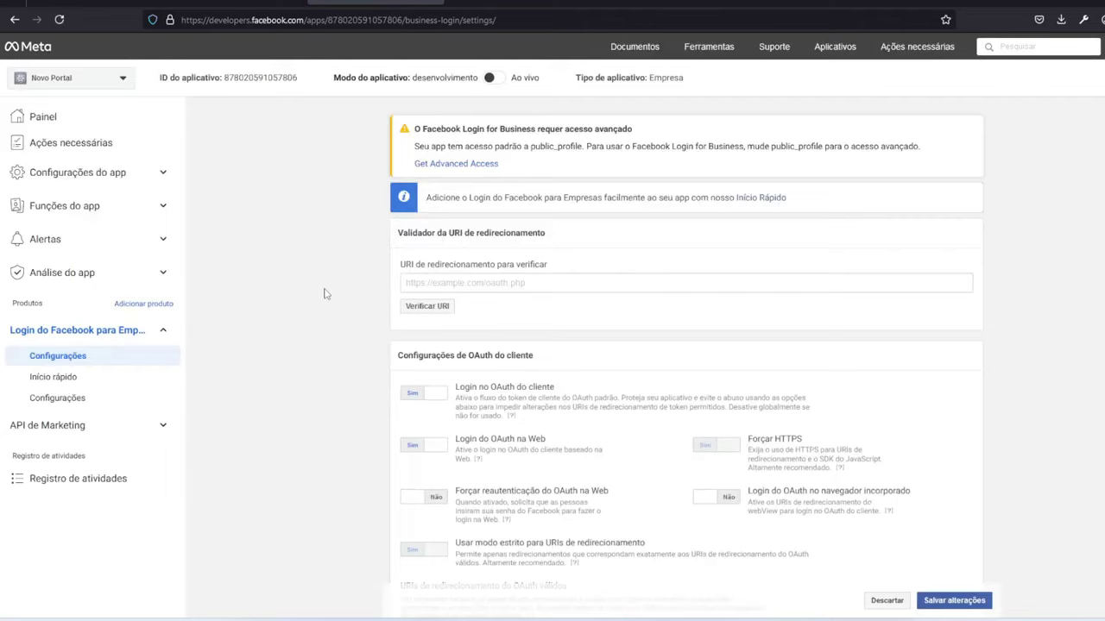
scroll(325, 294, "down", 5)
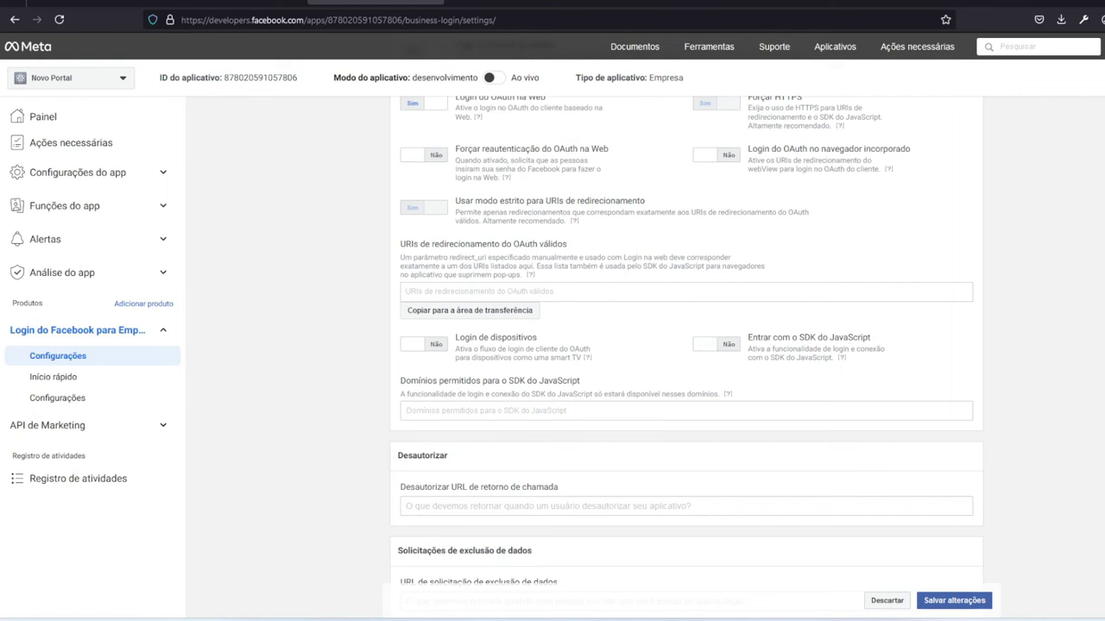
left_click(715, 349)
key("ctrl+Tab")
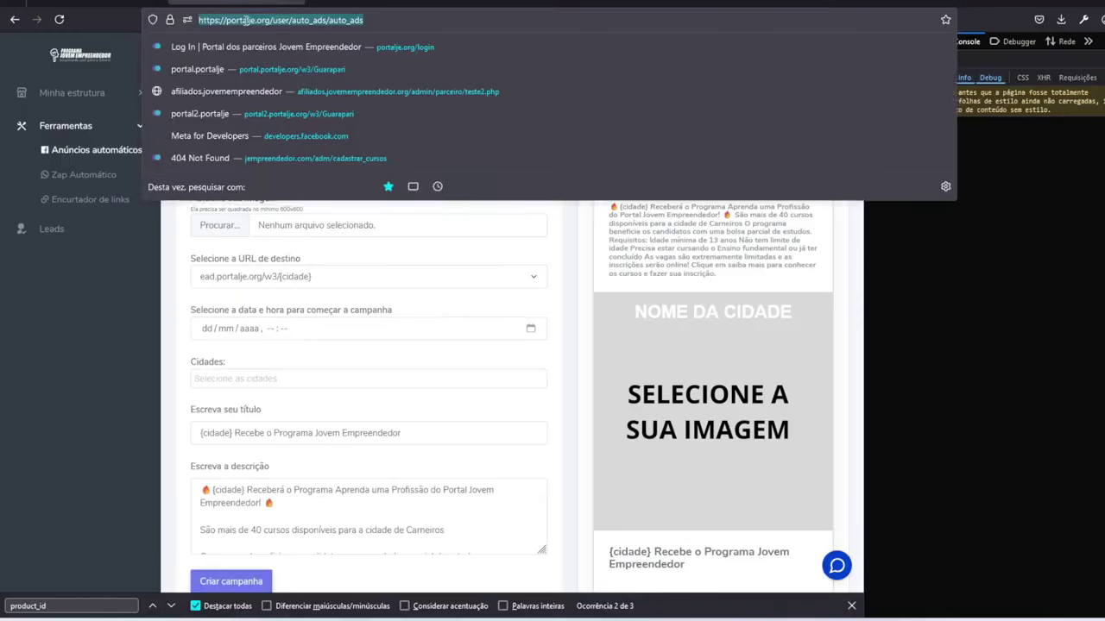
left_click(231, 21)
double_click(234, 21)
left_click_drag(234, 21, 203, 21)
key("ctrl+c")
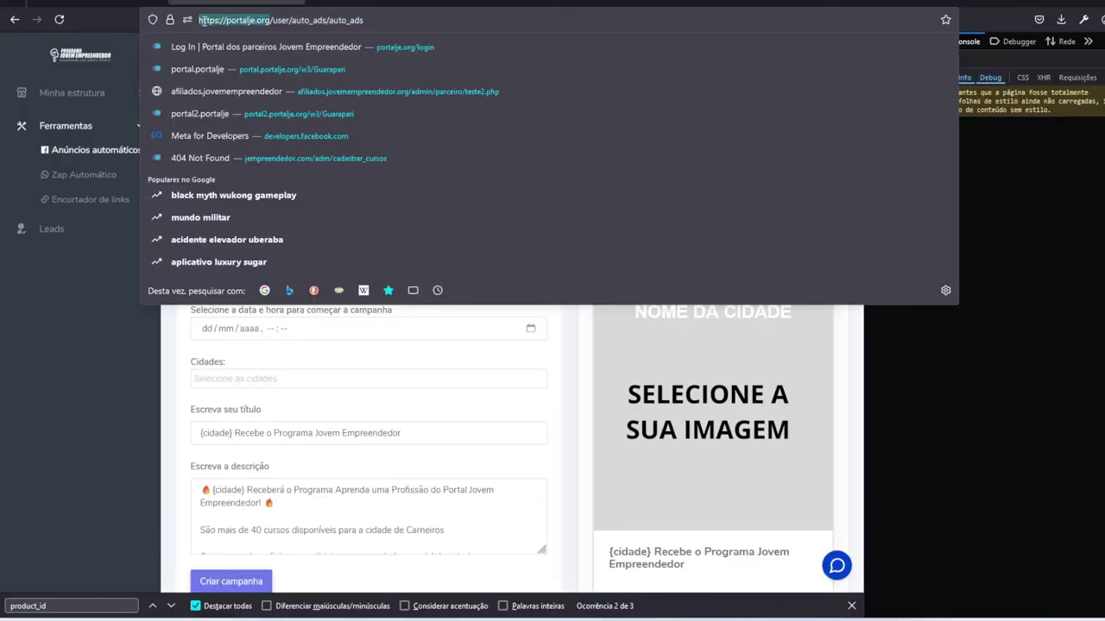
left_click(319, 3)
left_click(435, 413)
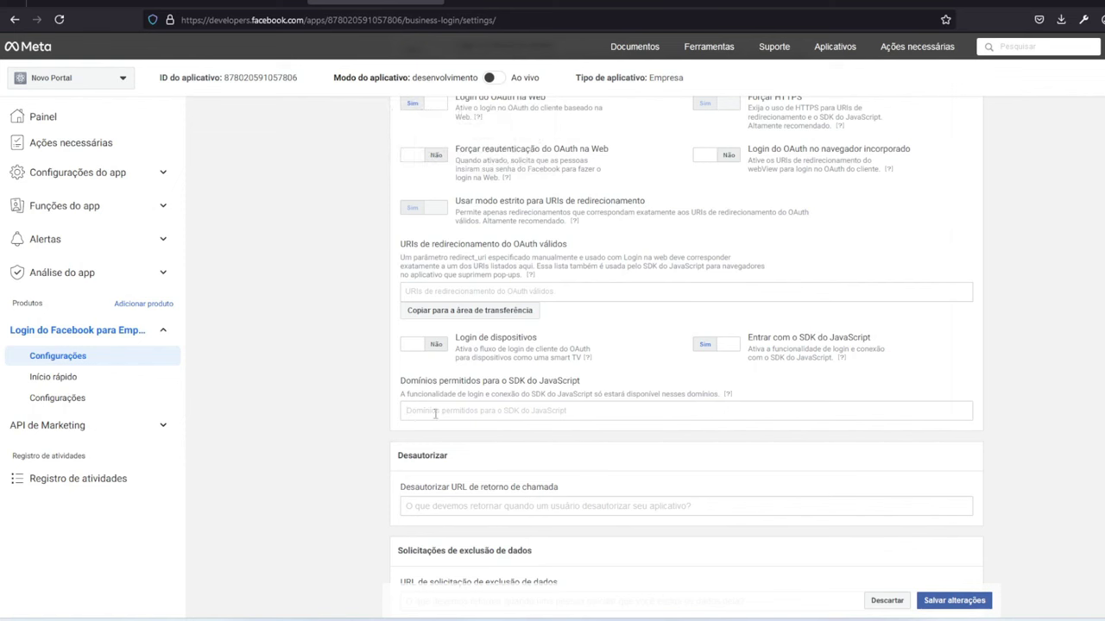
key("ctrl+v")
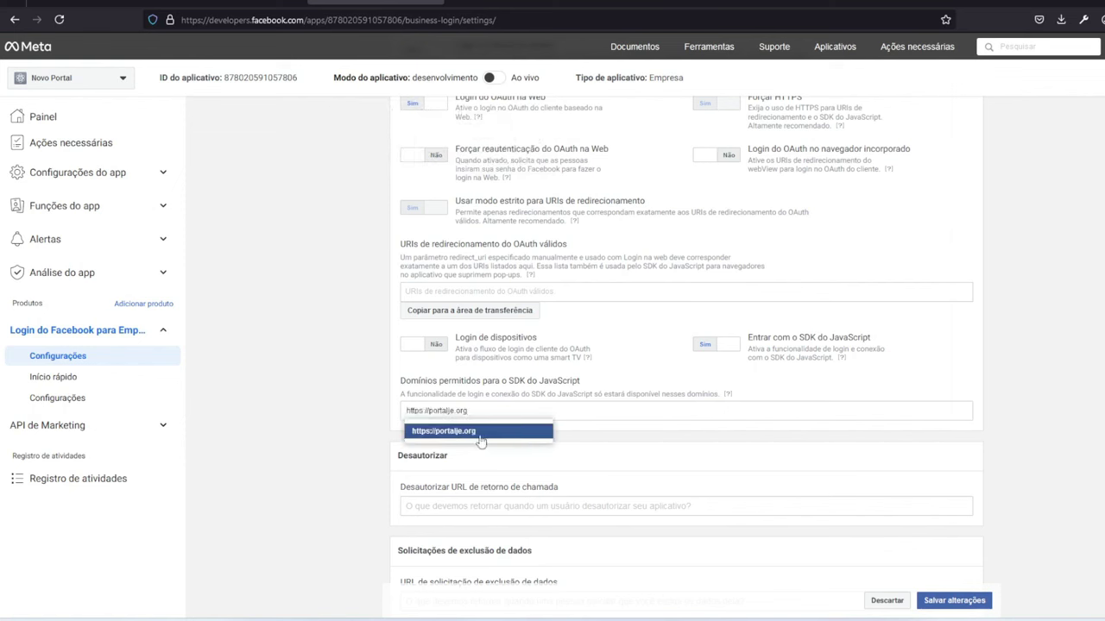
left_click(477, 436)
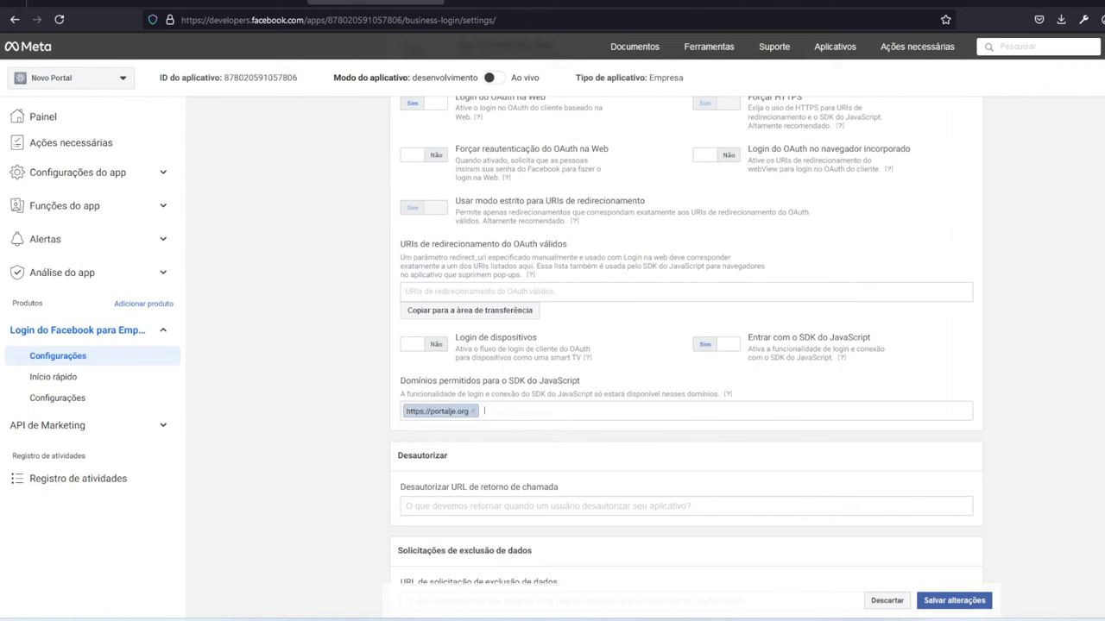
scroll(773, 565, "down", 2)
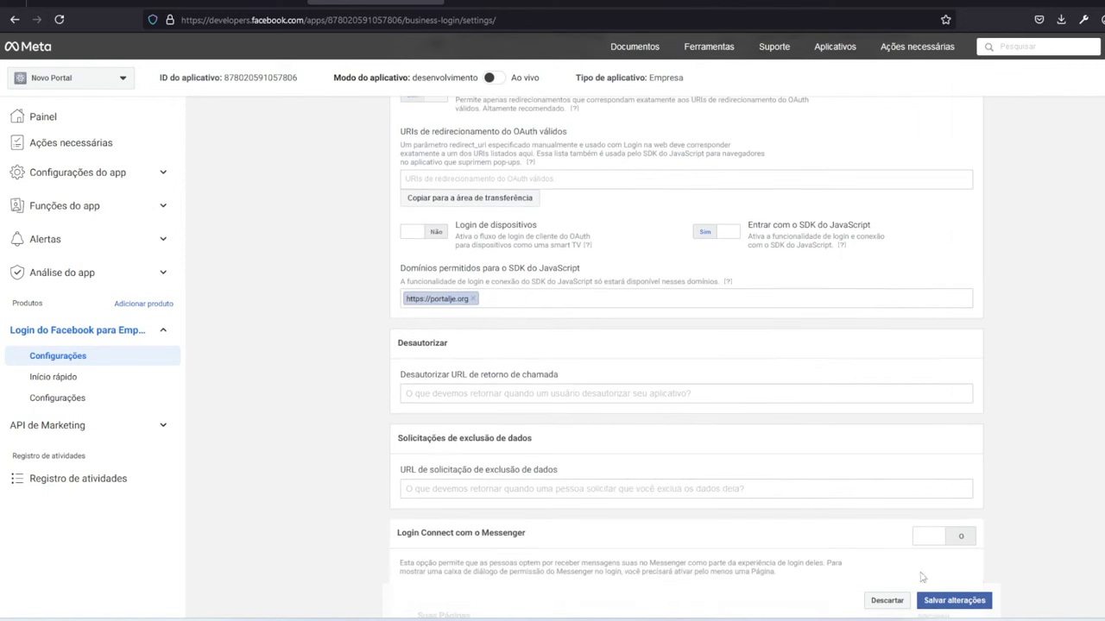
left_click(949, 603)
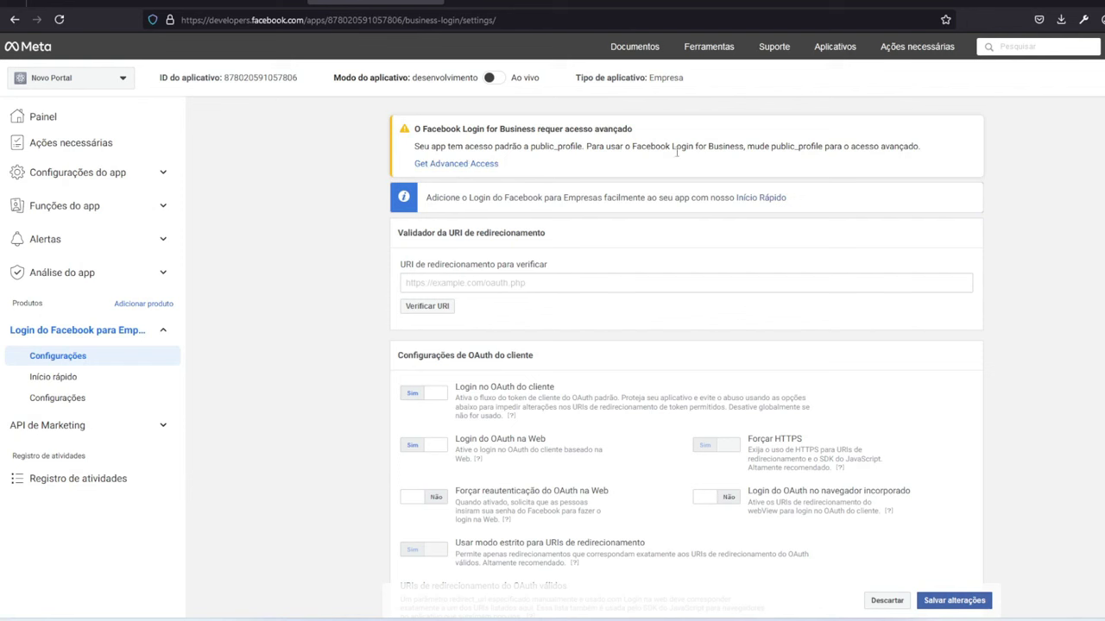
- Review the Get Advanced Access permissions list, then go to Configurações do app > Básico
left_click(466, 165)
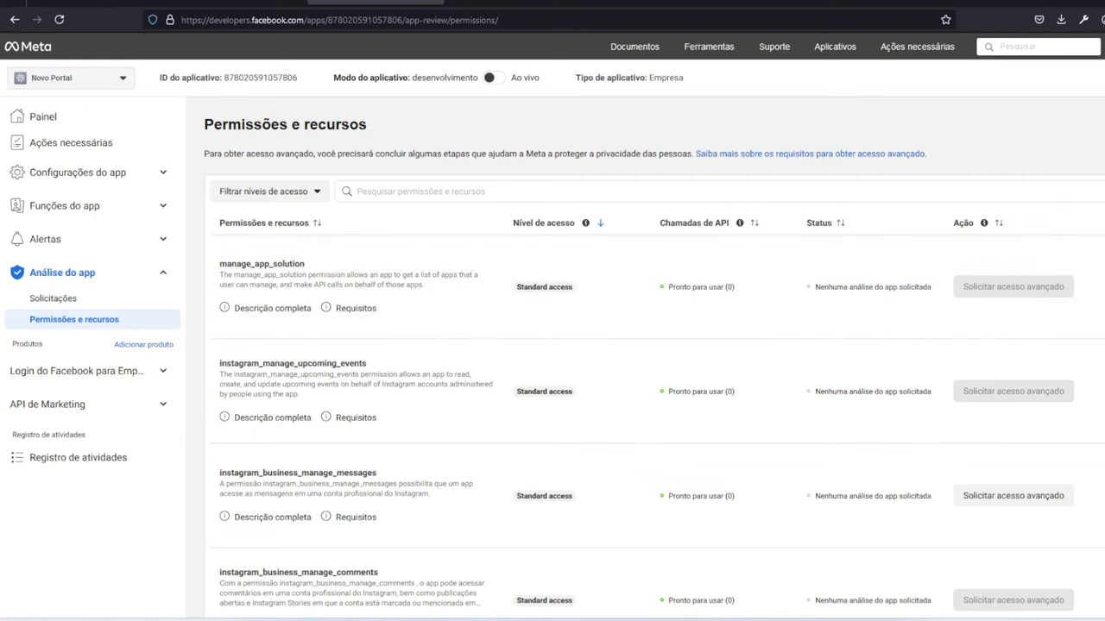
left_click(76, 370)
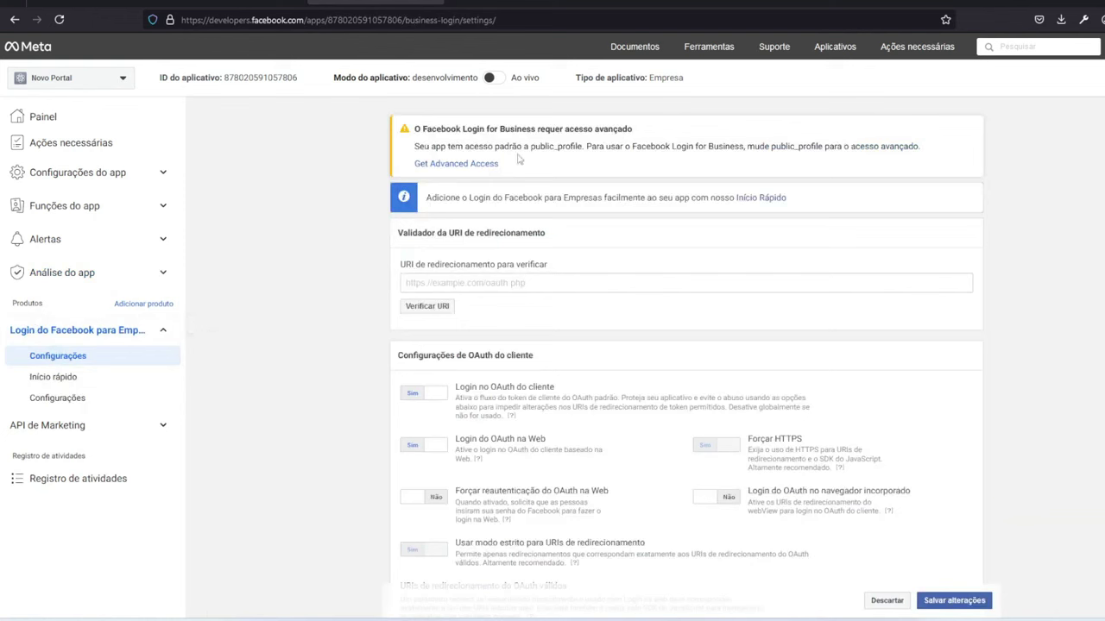
left_click(83, 177)
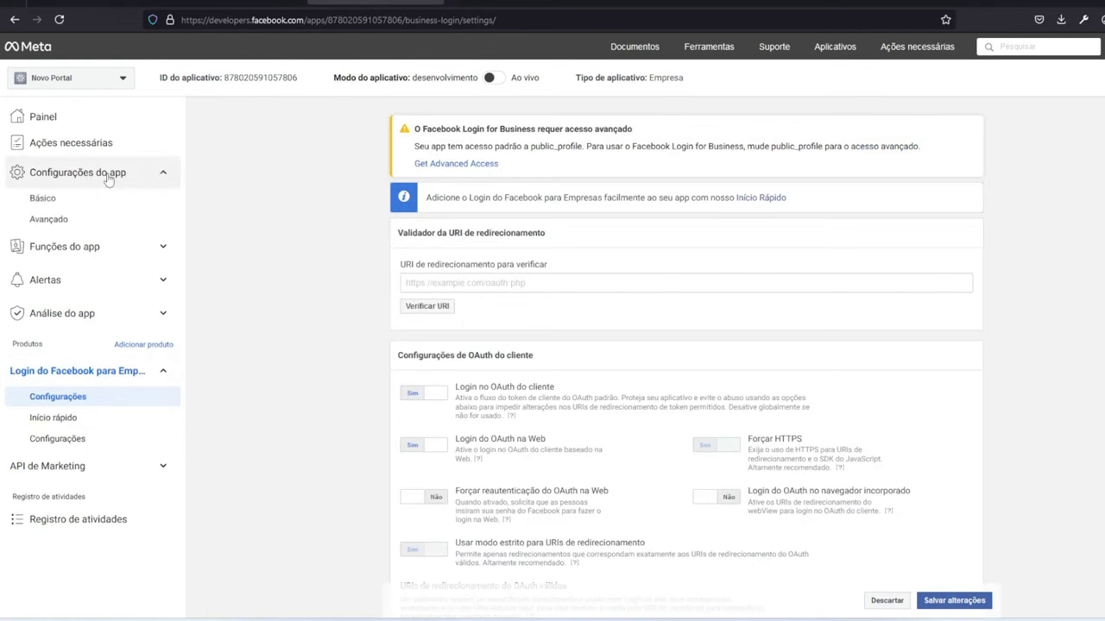
left_click(61, 200)
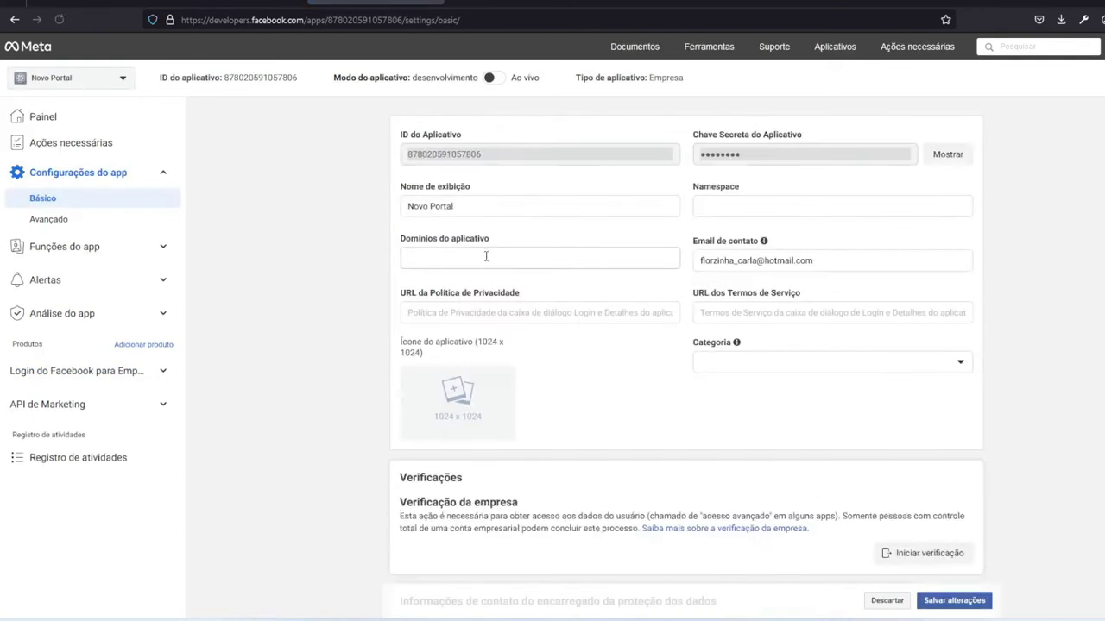
- Select the Novo Portal display name and paste the copied address into both policy URL fields
left_click(452, 209)
left_click_drag(481, 206, 384, 207)
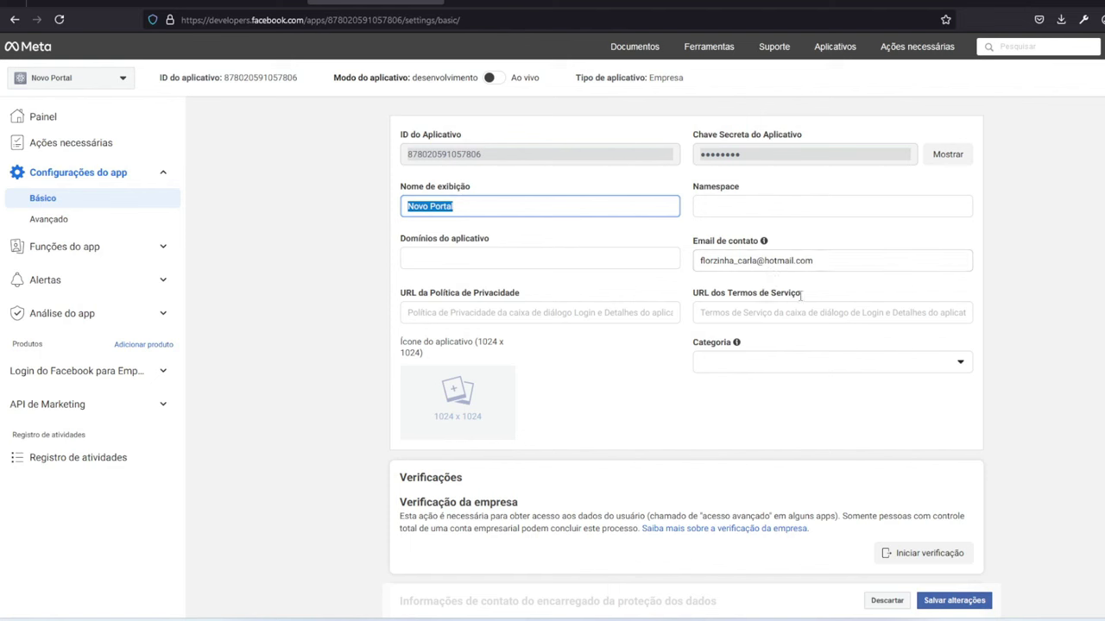
key("alt+Tab")
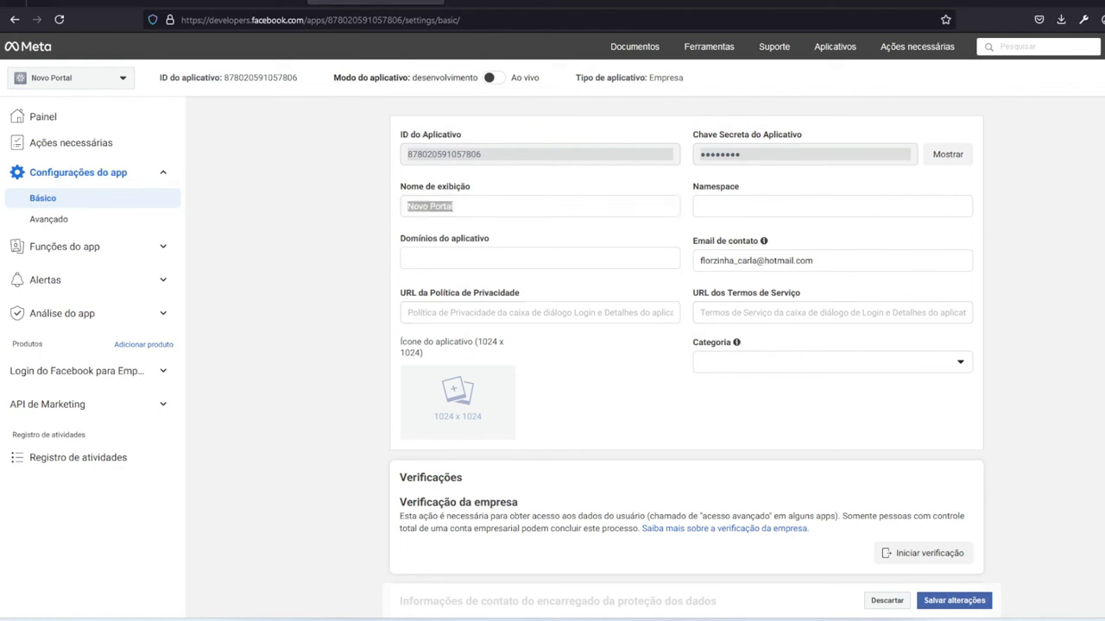
left_click(540, 312)
type("https://jovemempreendedor.org/politica-de-privacidade")
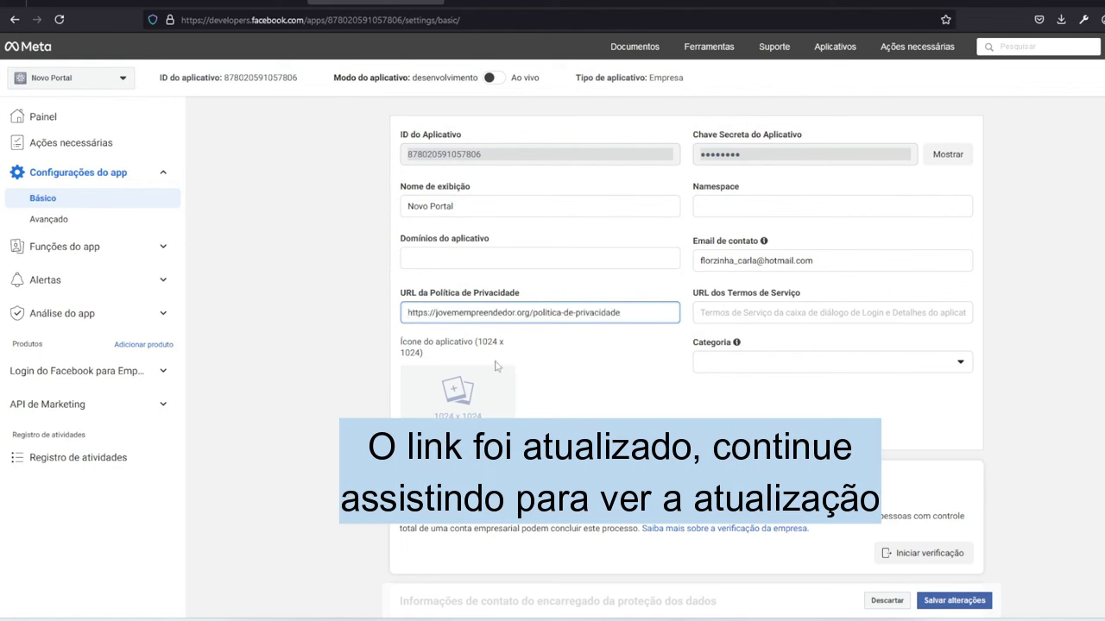
left_click(726, 313)
type("https://jovemempreendedor.org/politica-de-privacidade")
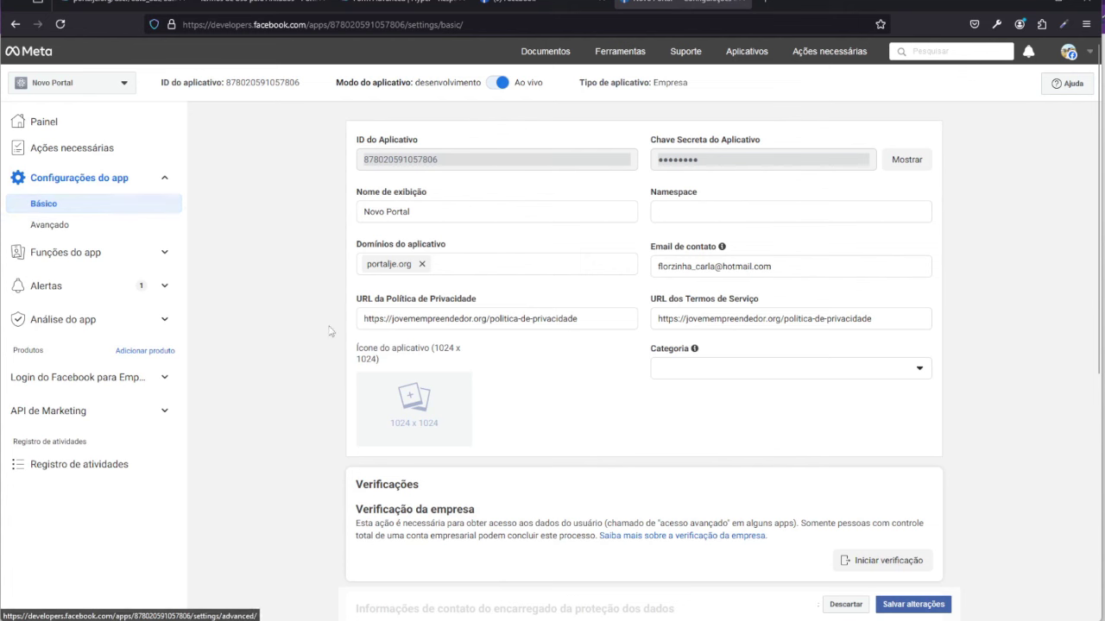
- Clear the Privacy Policy and Terms of Service URLs, then open the portalje.org dashboard home
left_click_drag(576, 319, 323, 319)
key("BackSpace")
left_click_drag(889, 319, 623, 335)
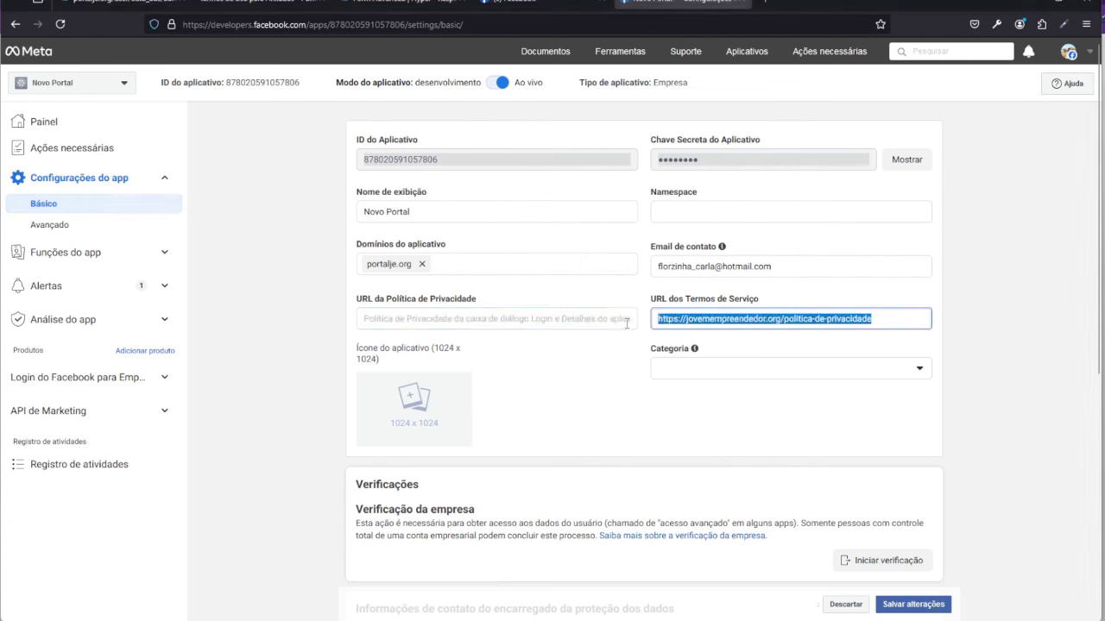
key("BackSpace")
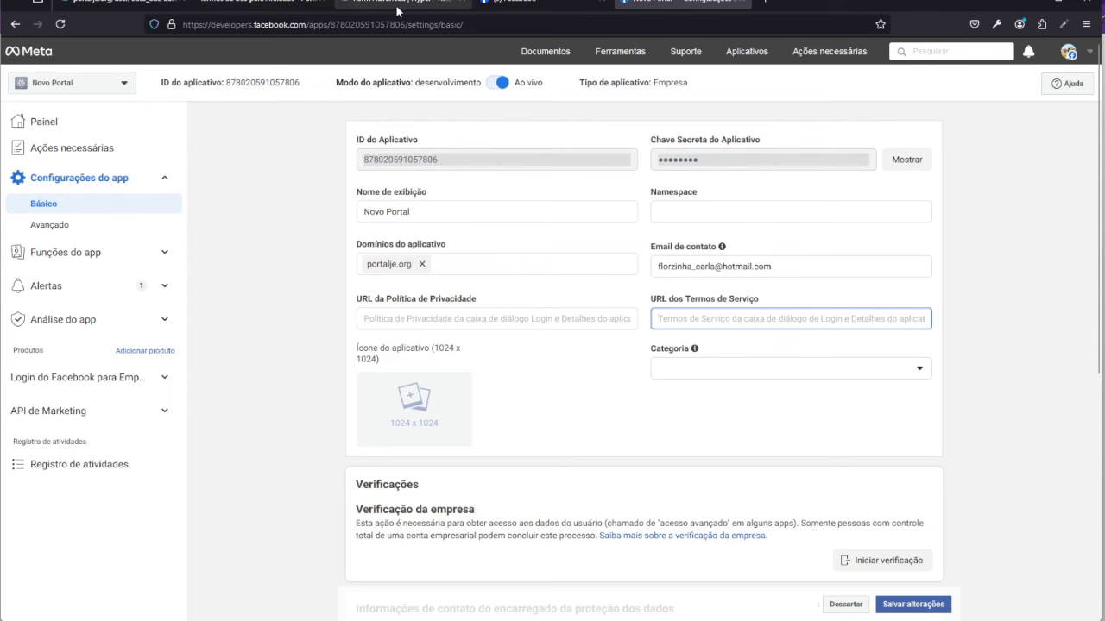
left_click(121, 4)
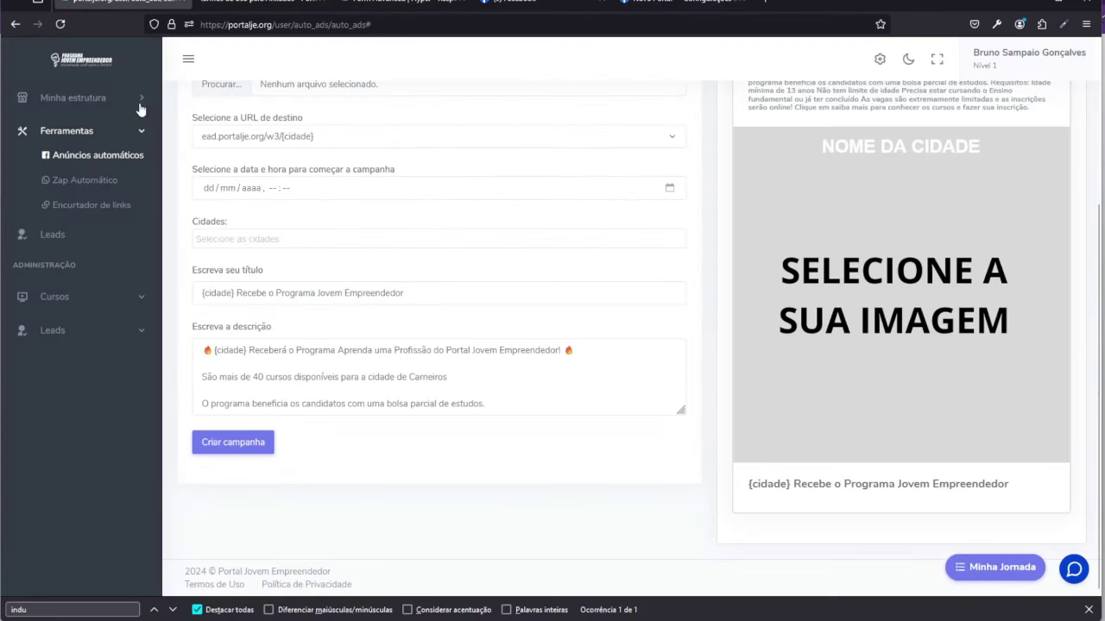
left_click(102, 98)
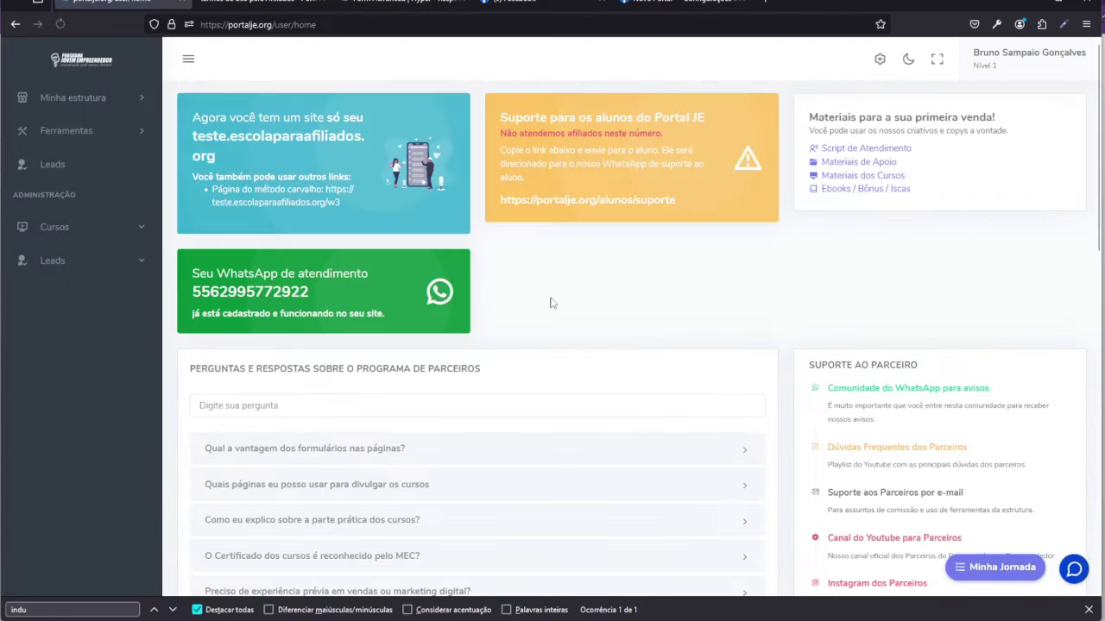
- Open portalje.org's footer Termos de Uso page in its own tab and copy its address
scroll(547, 301, "down", 15)
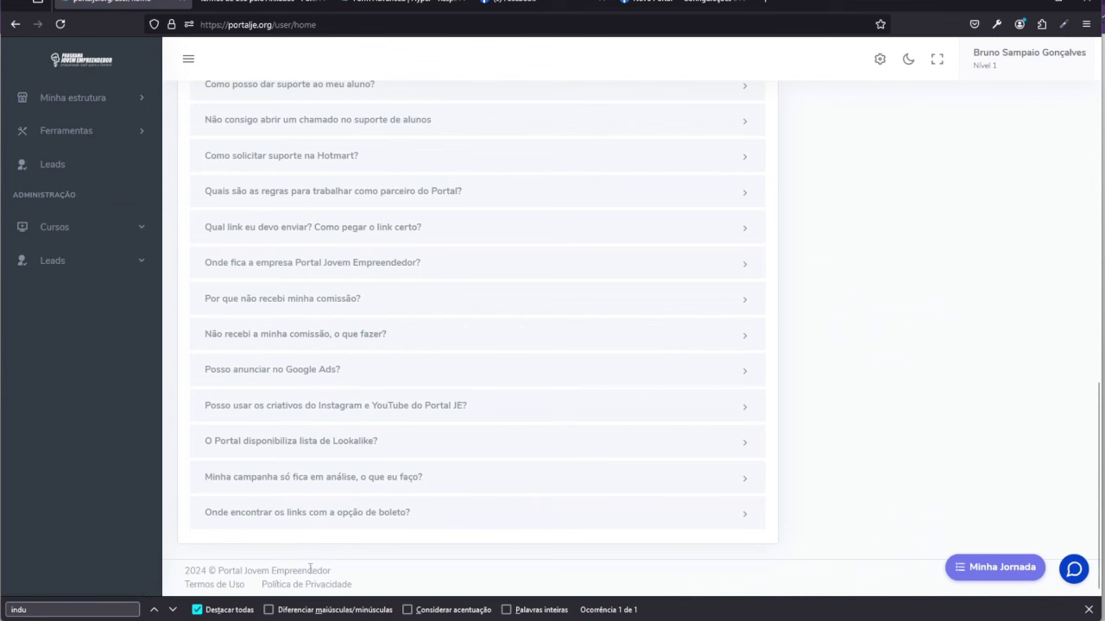
left_click(60, 25)
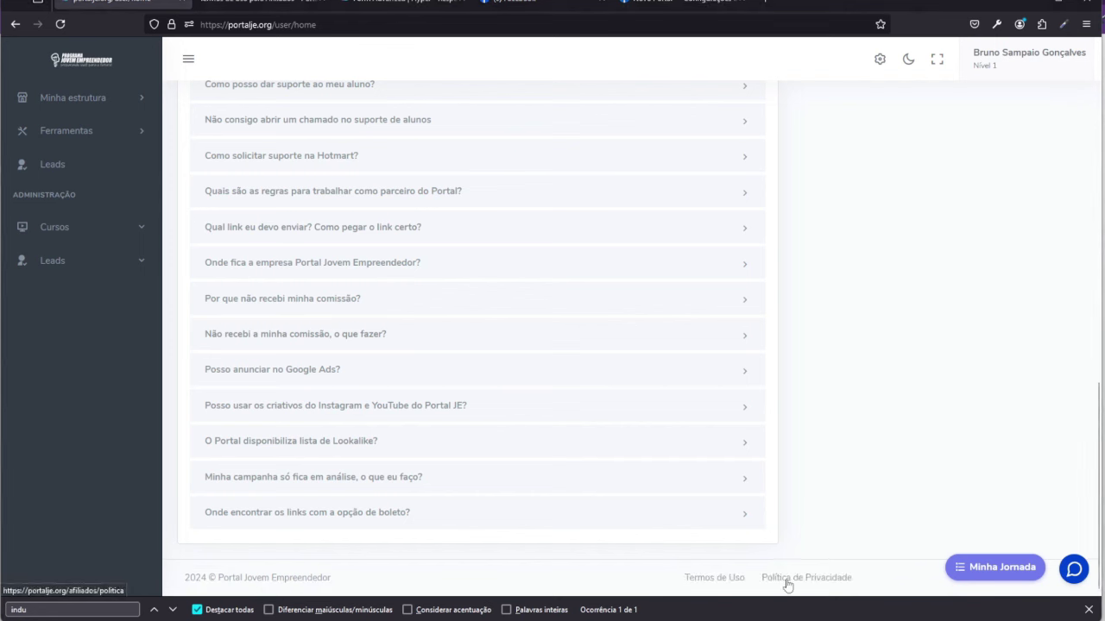
right_click(698, 586)
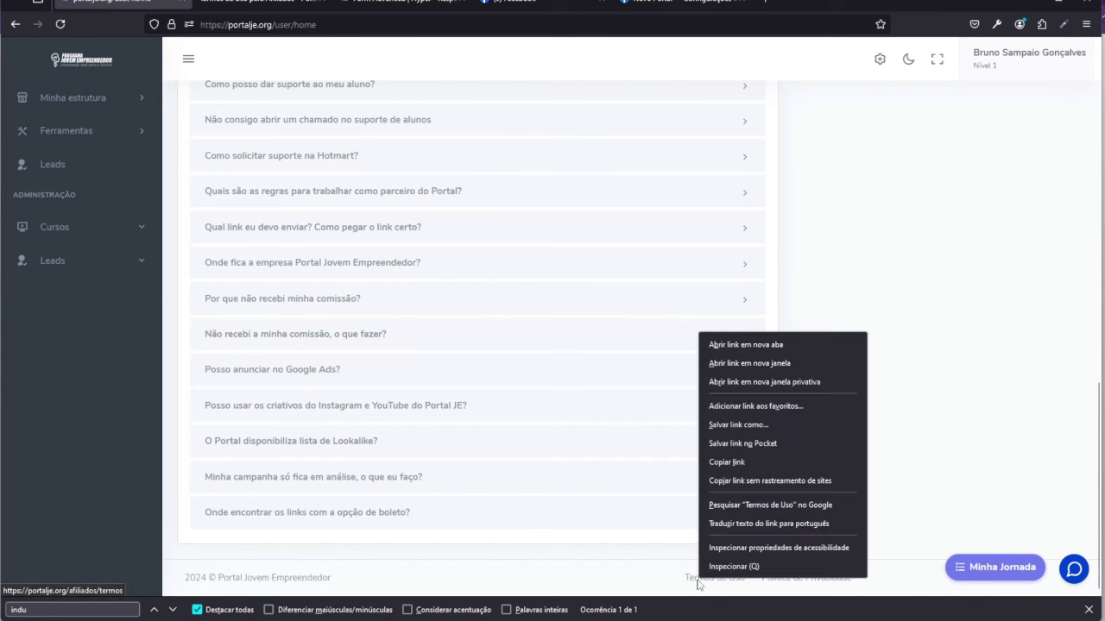
left_click(691, 582)
left_click(693, 580)
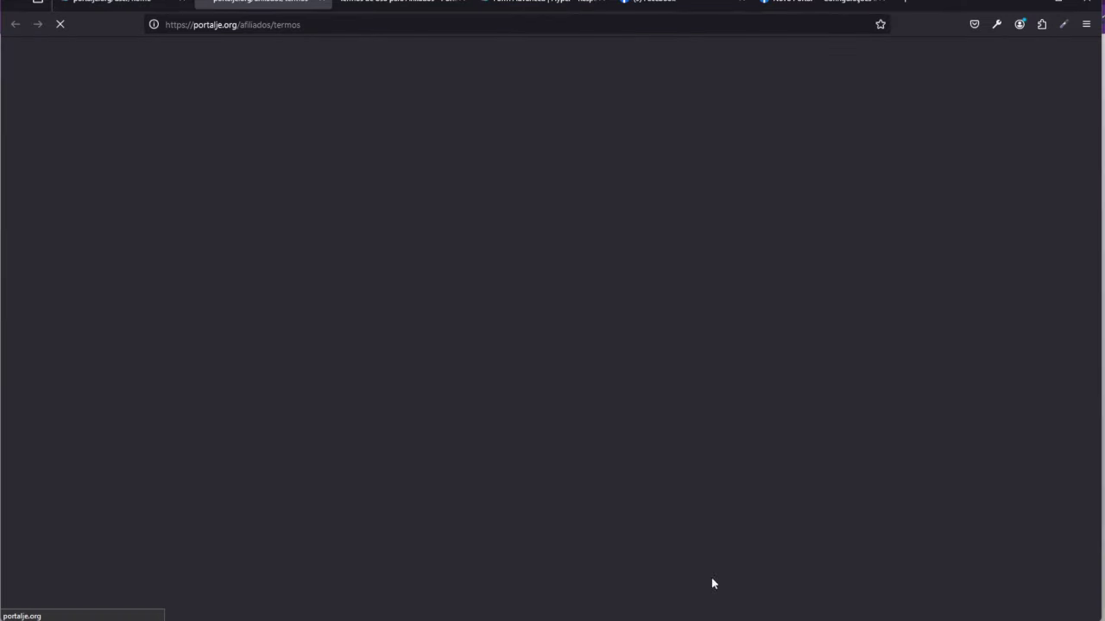
left_click(321, 25)
key("ctrl+c")
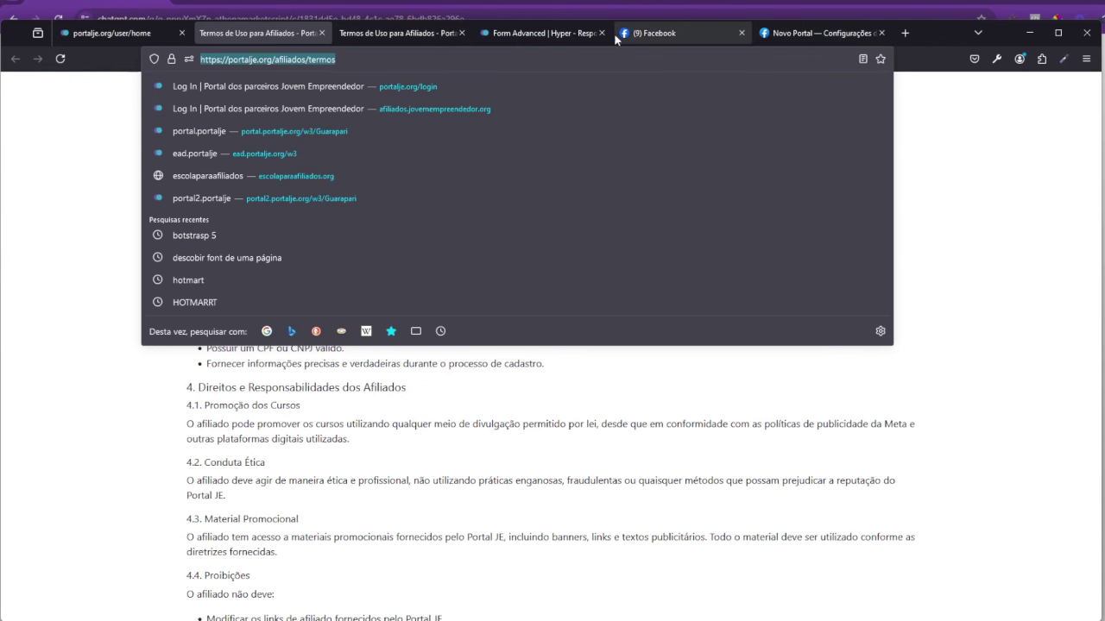
left_click(788, 38)
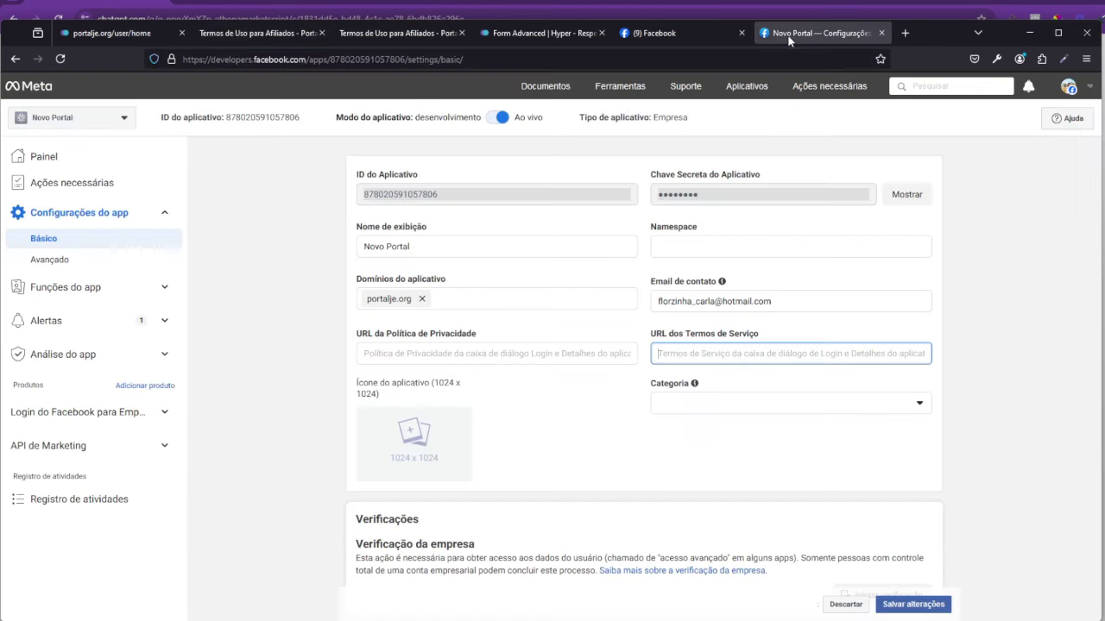
left_click(741, 33)
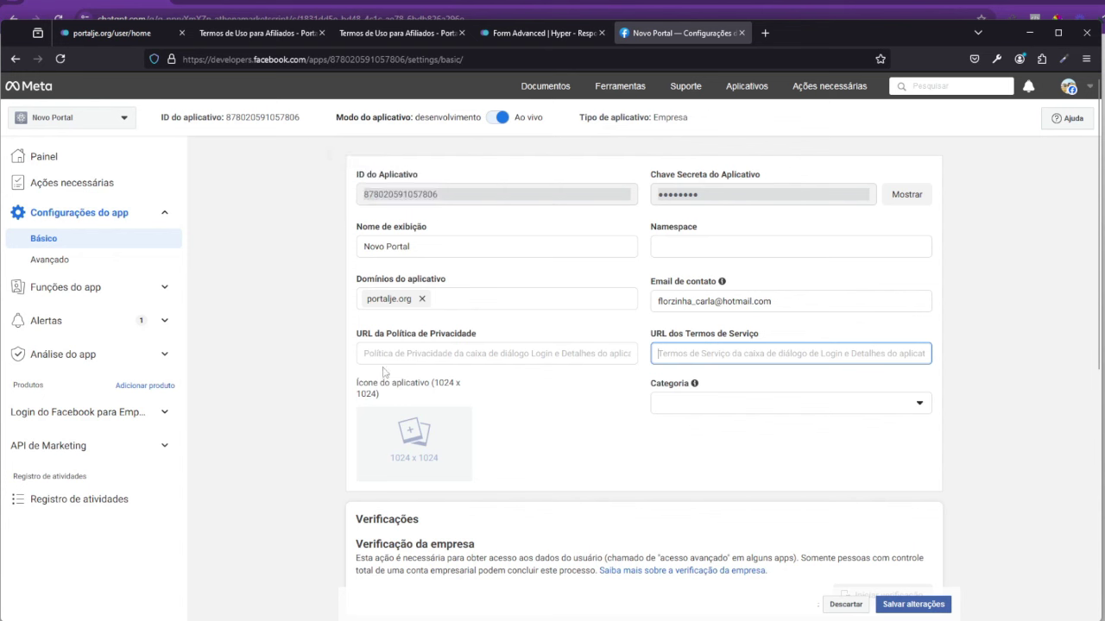
left_click(406, 354)
key("ctrl+v")
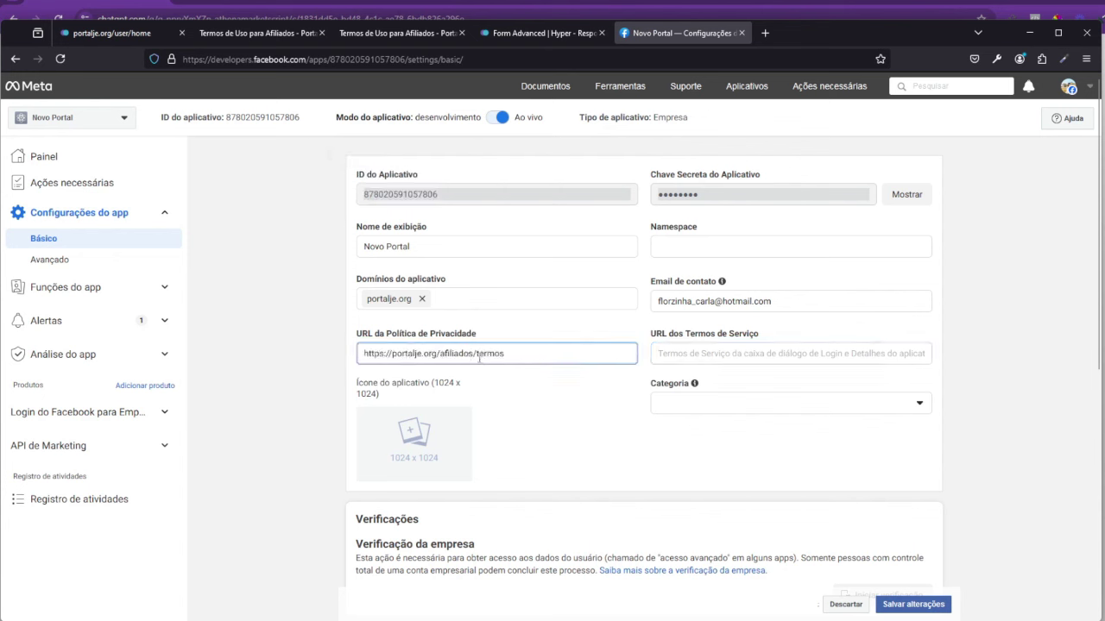
left_click_drag(526, 354, 325, 359)
key("ctrl+c")
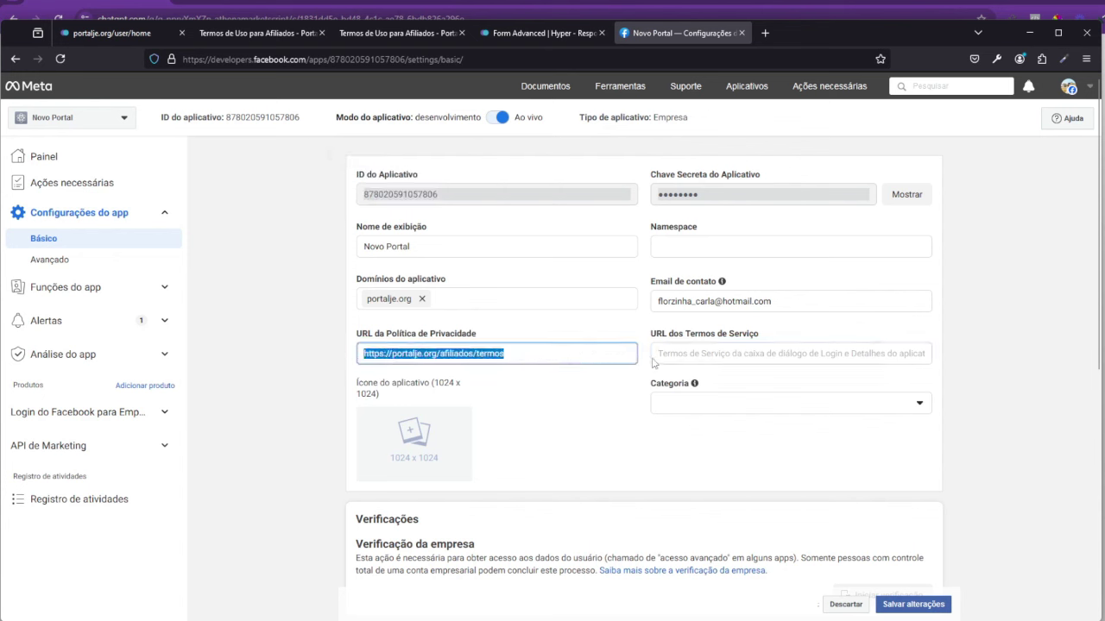
left_click(654, 358)
key("ctrl+v")
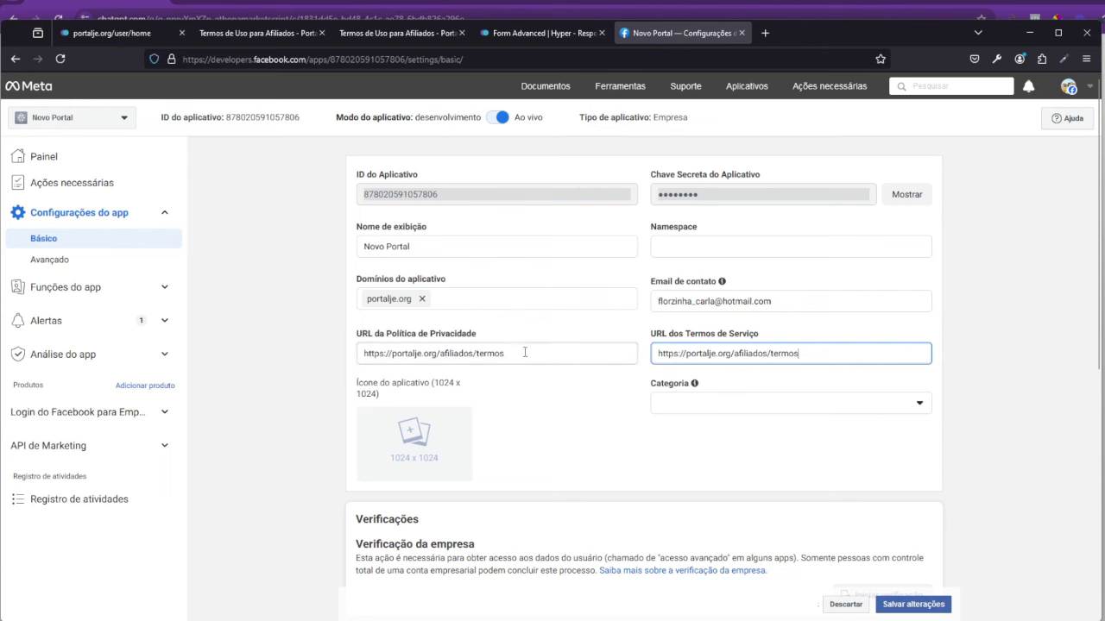
left_click(525, 354)
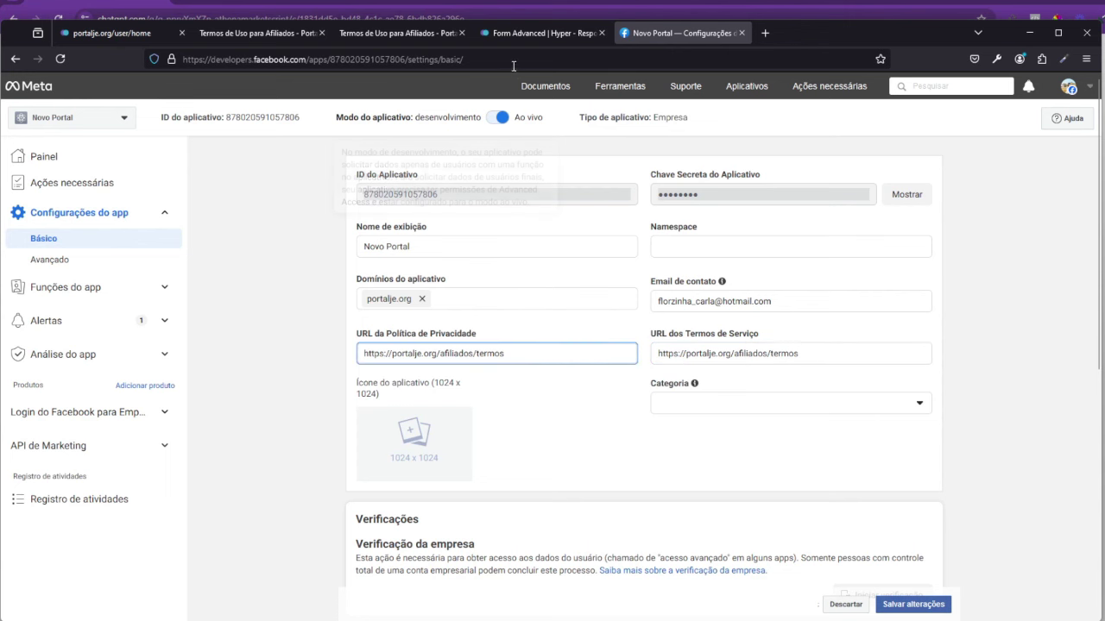
left_click(238, 36)
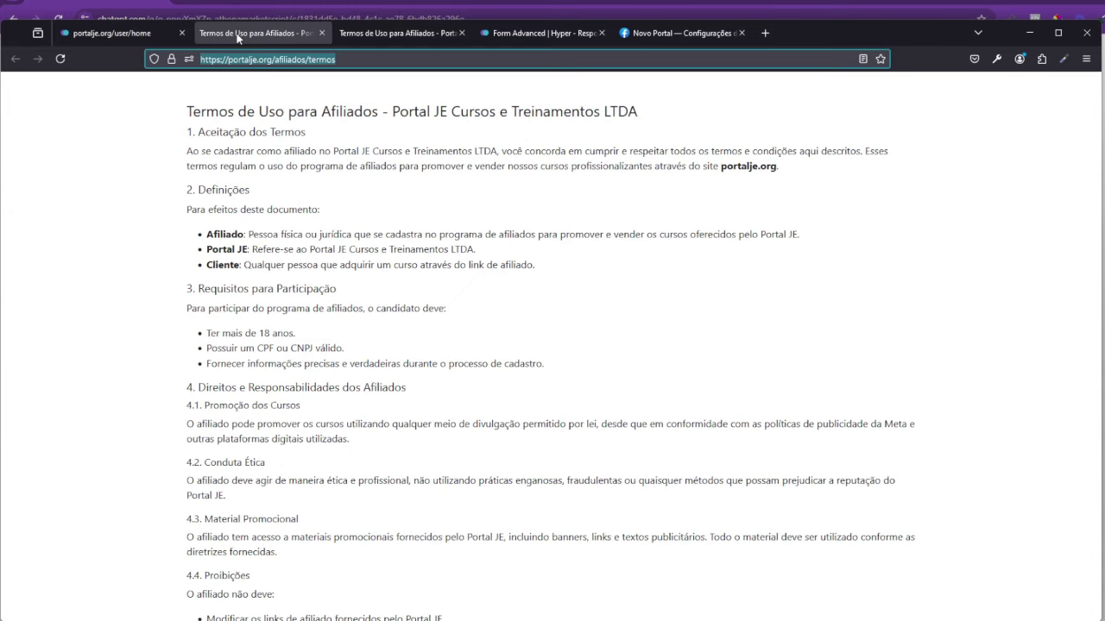
left_click(175, 41)
scroll(363, 495, "down", 1)
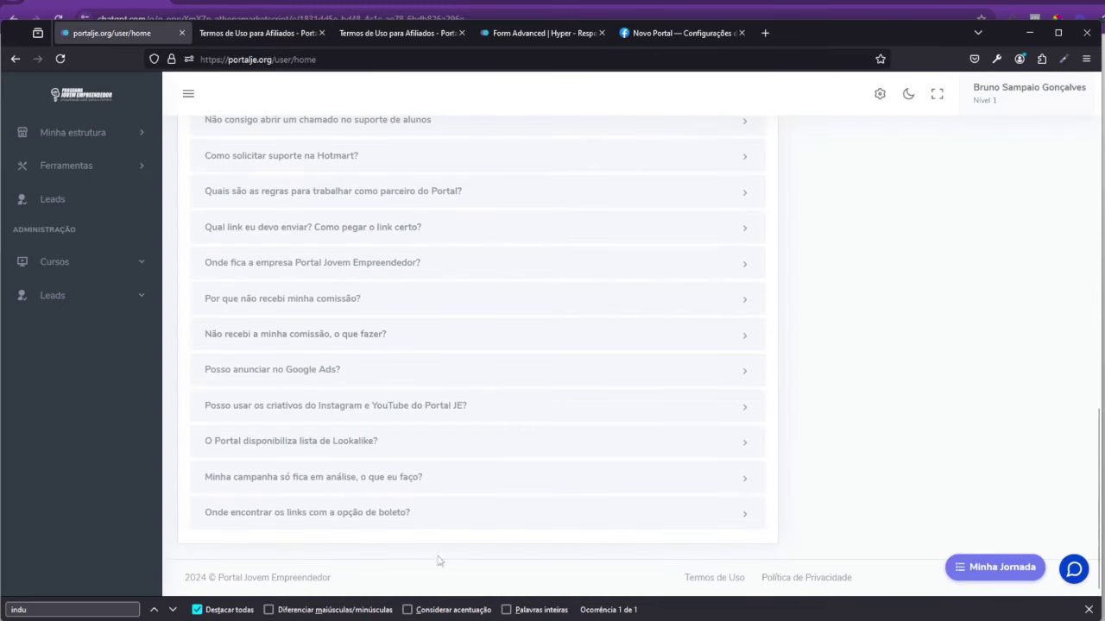
left_click(789, 578)
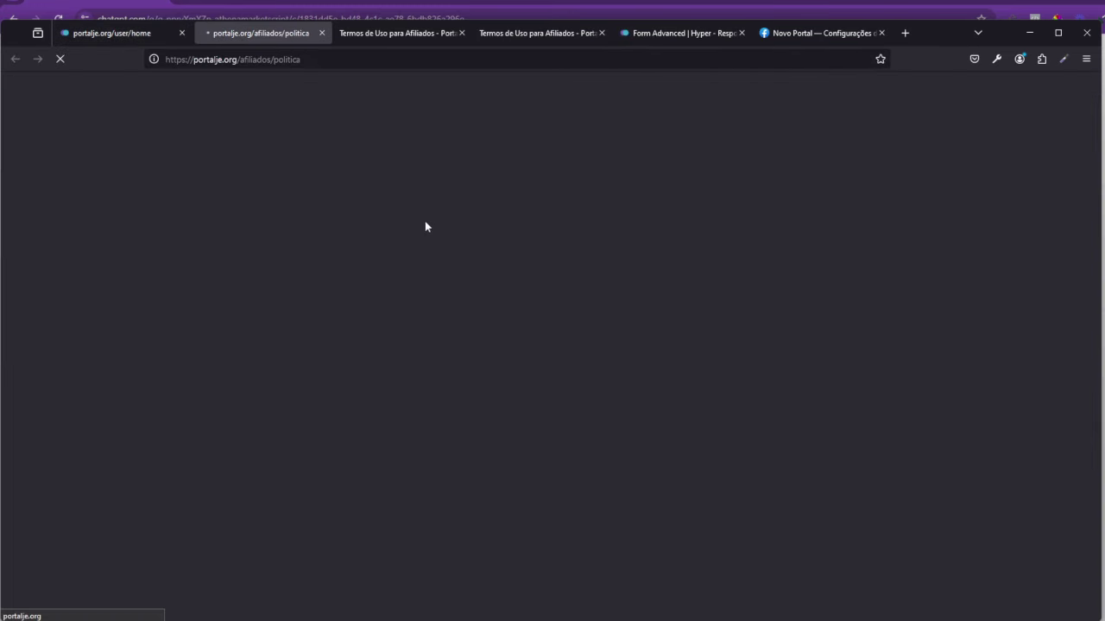
left_click(352, 59)
key("ctrl+c")
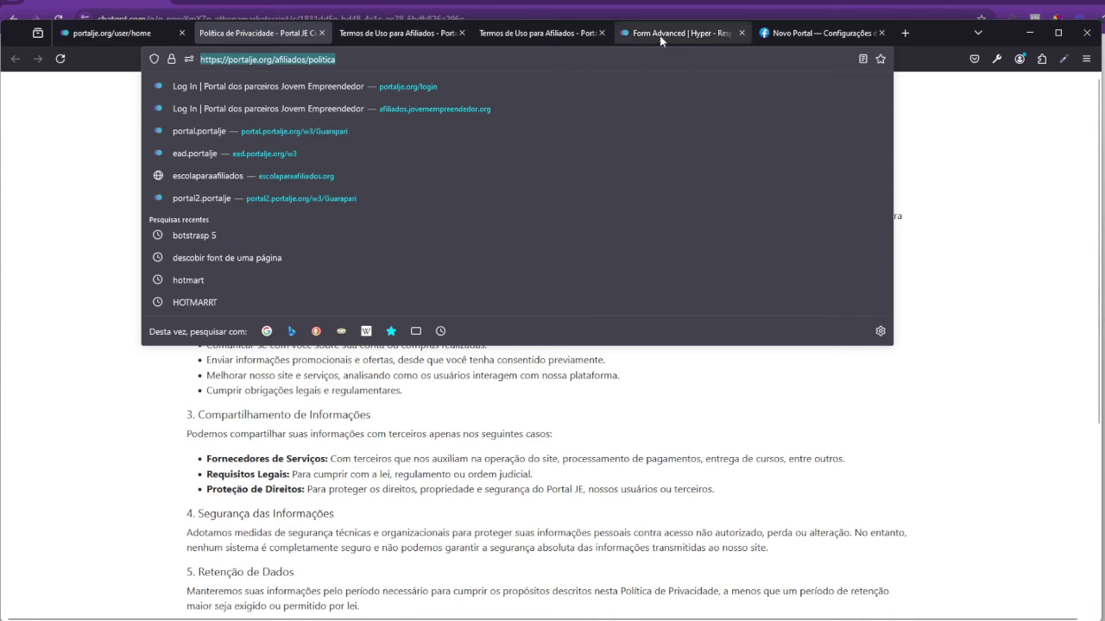
left_click(784, 35)
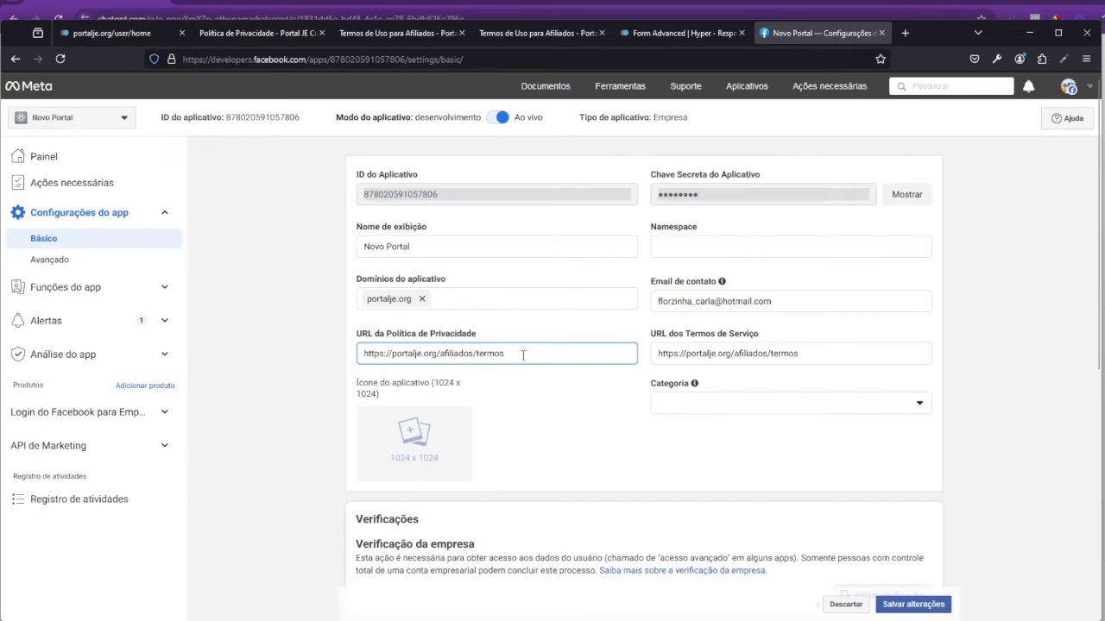
left_click_drag(521, 354, 297, 358)
key("ctrl+v")
left_click(88, 33)
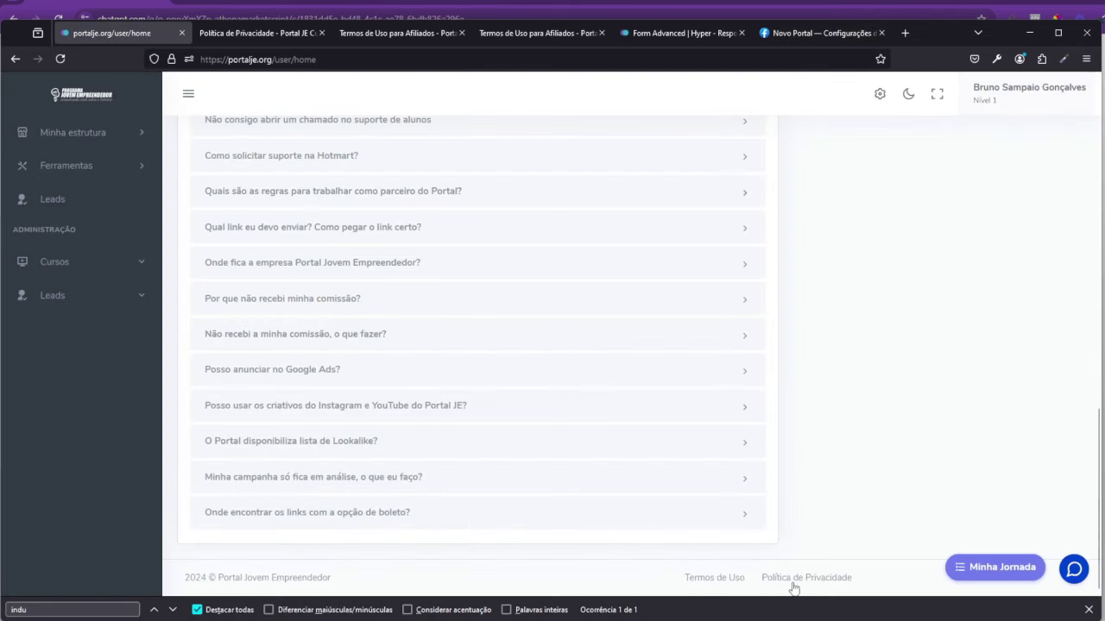
left_click(796, 35)
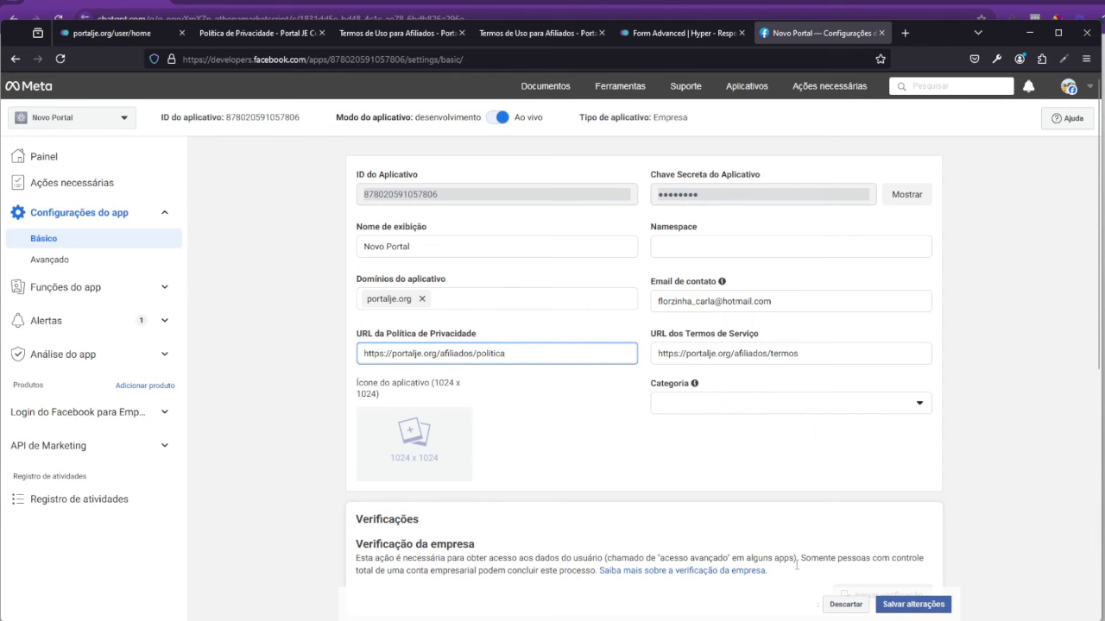
- Add portalje.org under Domínios do aplicativo, save the basic settings, and open Avançado settings
left_click(914, 606)
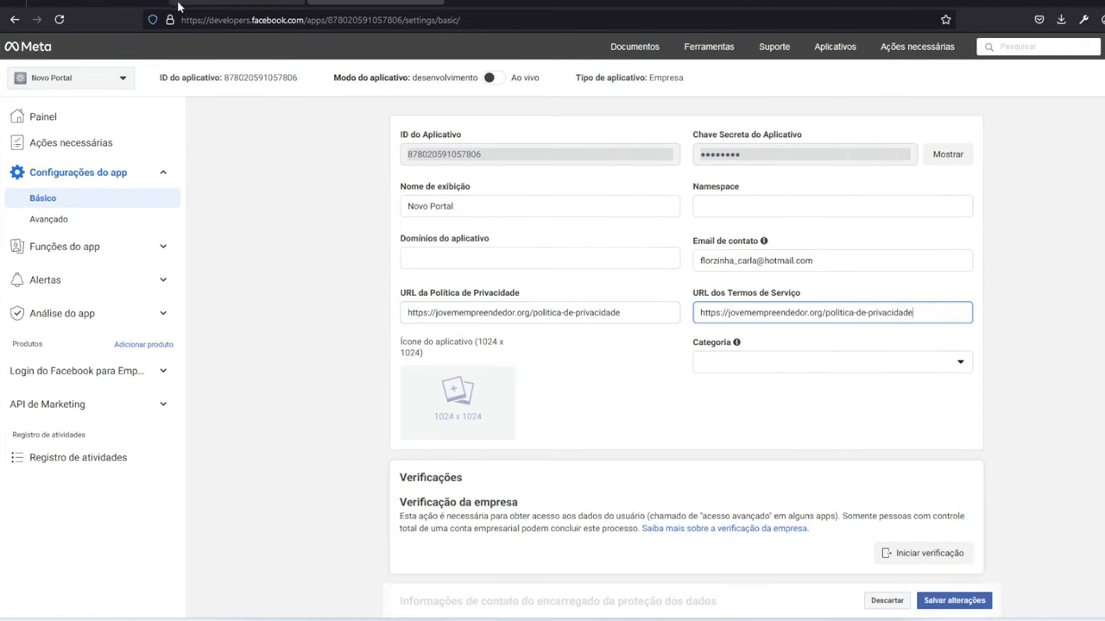
left_click(220, 8)
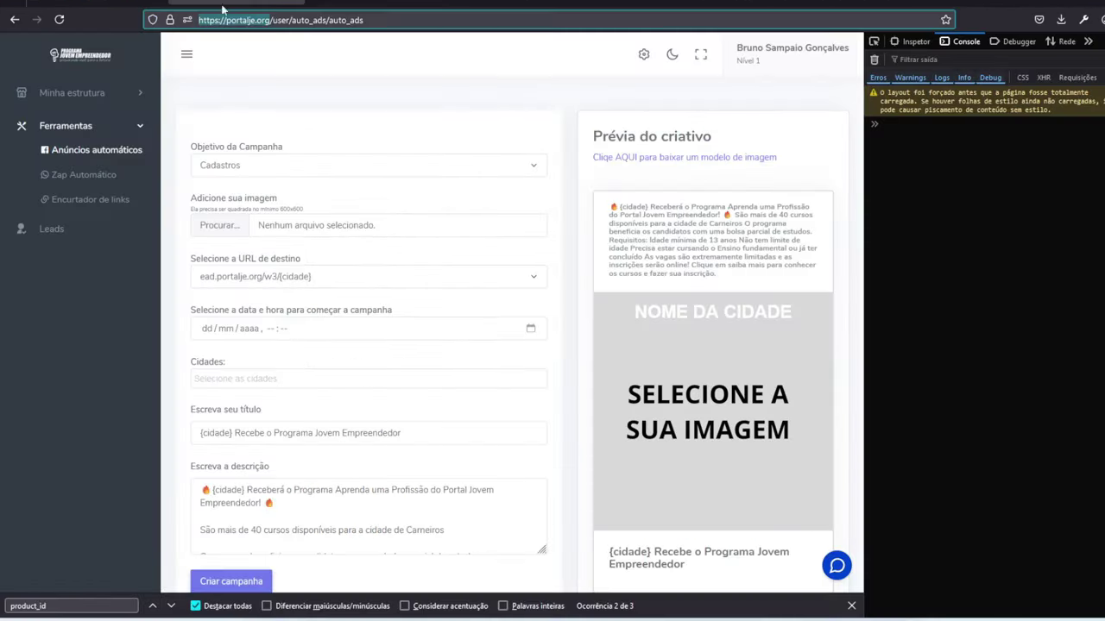
left_click(300, 10)
left_click(440, 259)
type("https://portalje.org")
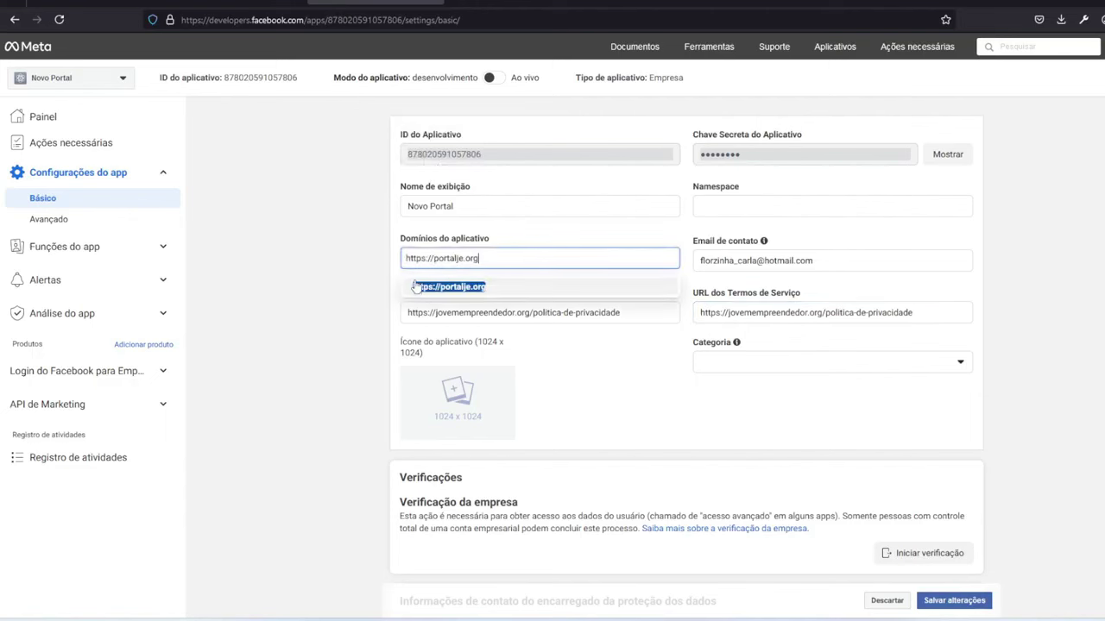
left_click(436, 288)
scroll(574, 406, "down", 3)
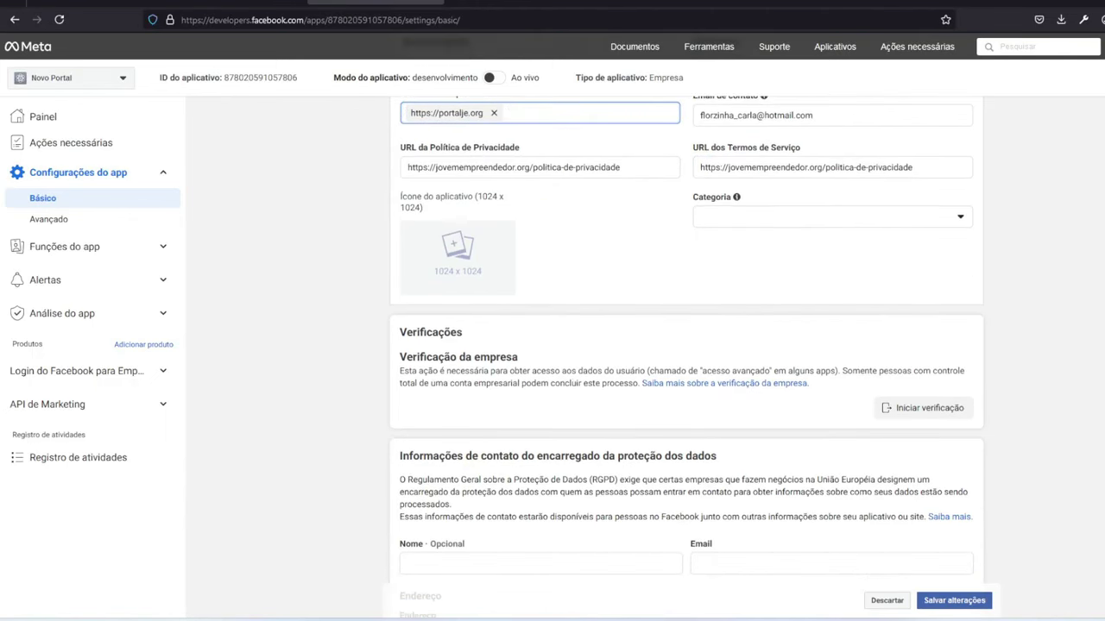
scroll(653, 365, "down", 5)
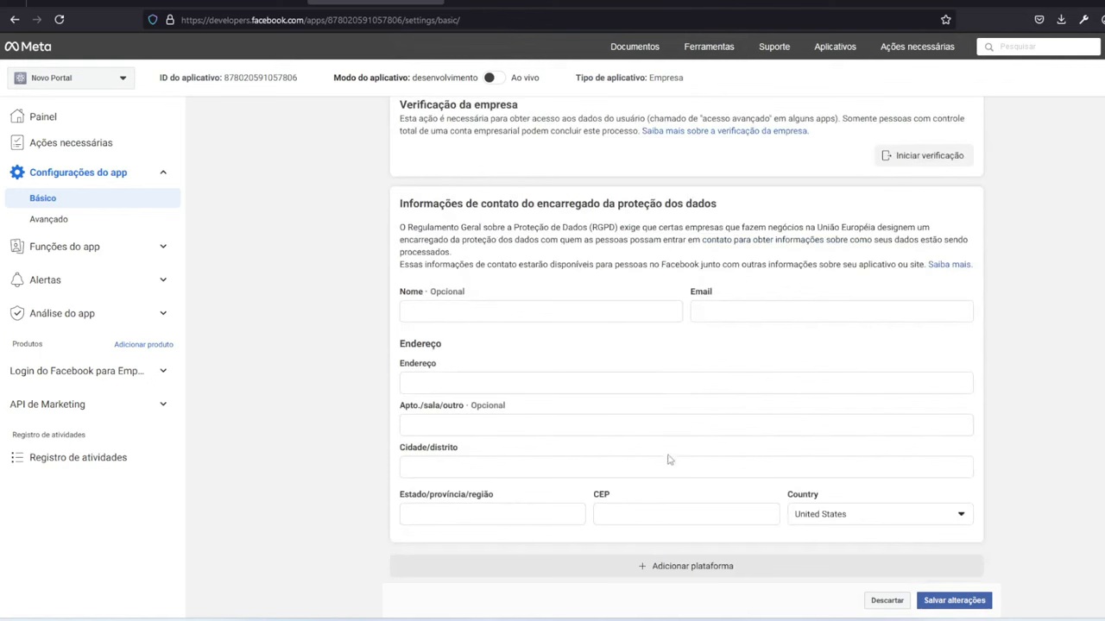
left_click(954, 602)
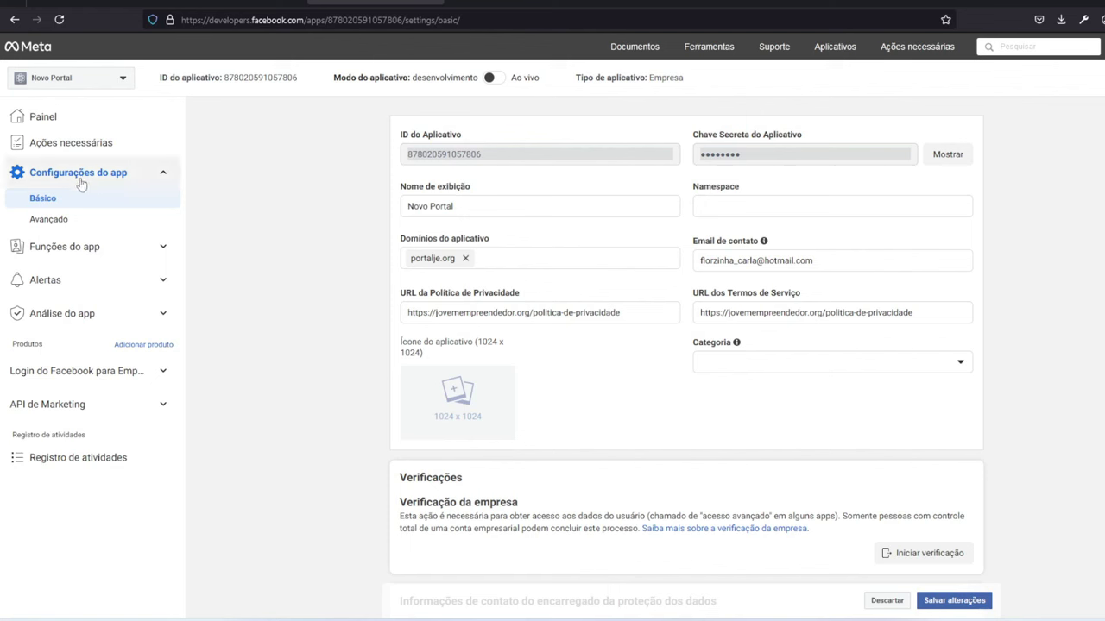
left_click(45, 221)
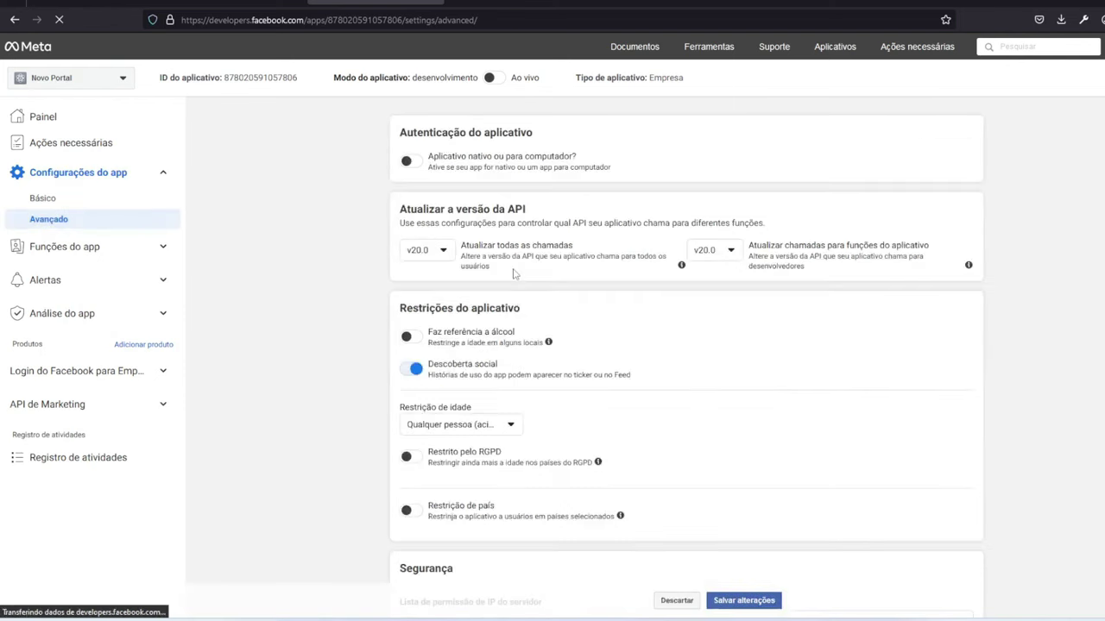
- Enable 'Aplicativo nativo ou para computador?', disable 'Descoberta social', and save the advanced settings
left_click(411, 162)
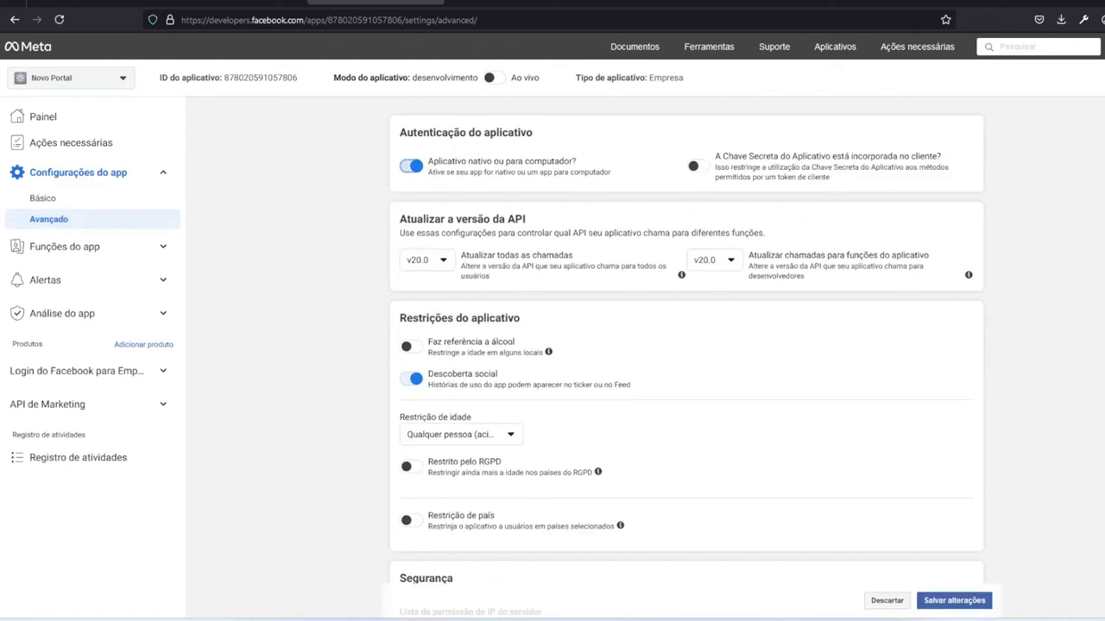
left_click(410, 380)
scroll(652, 363, "down", 5)
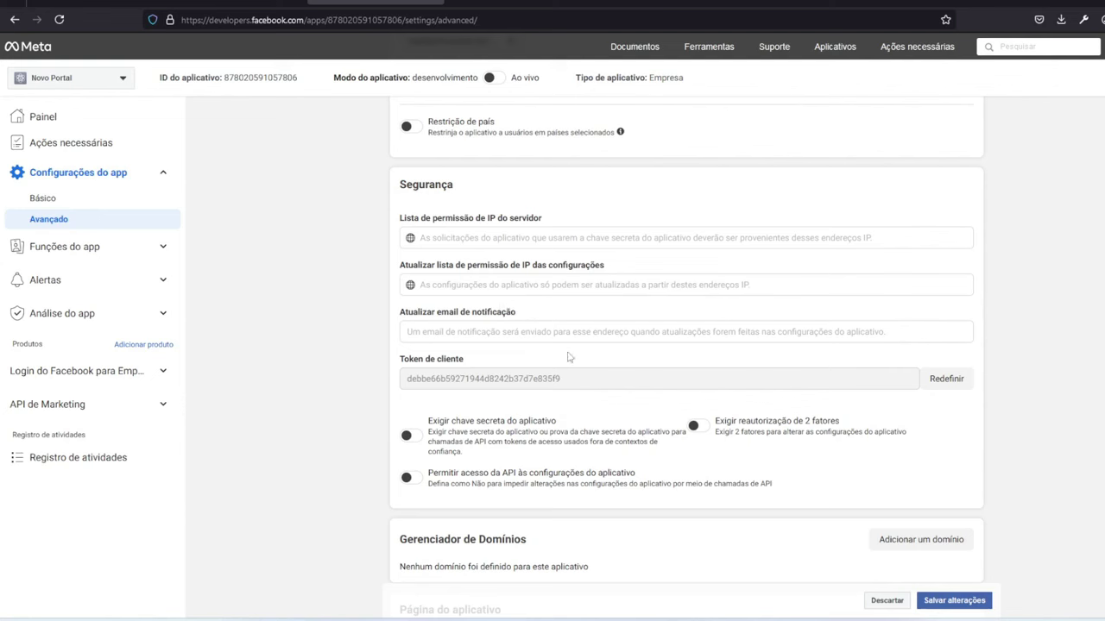
scroll(456, 350, "down", 6)
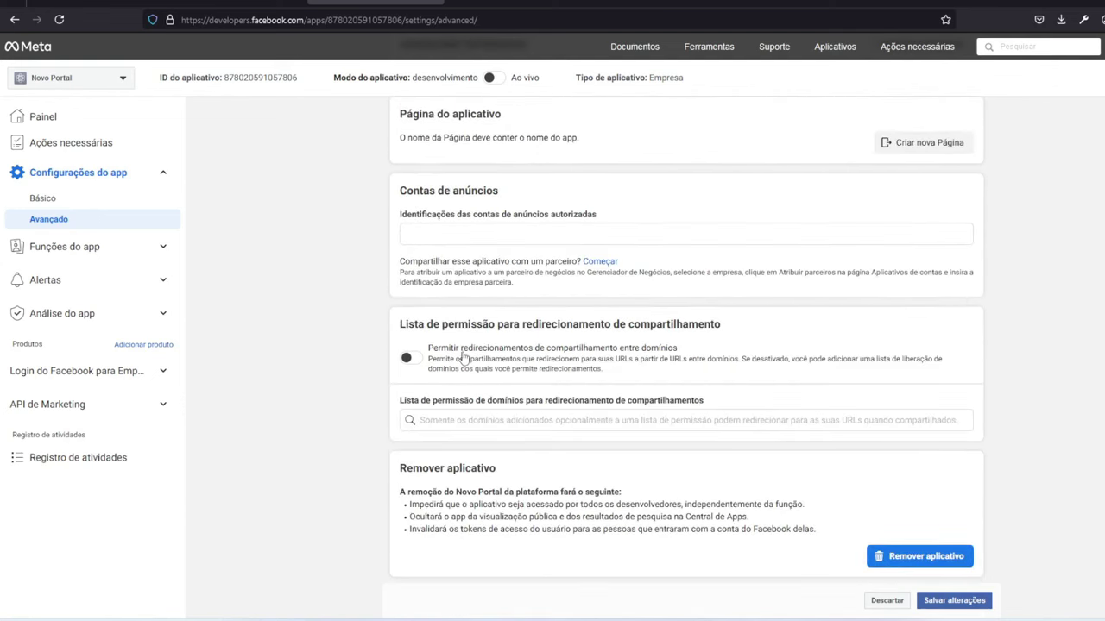
left_click(950, 601)
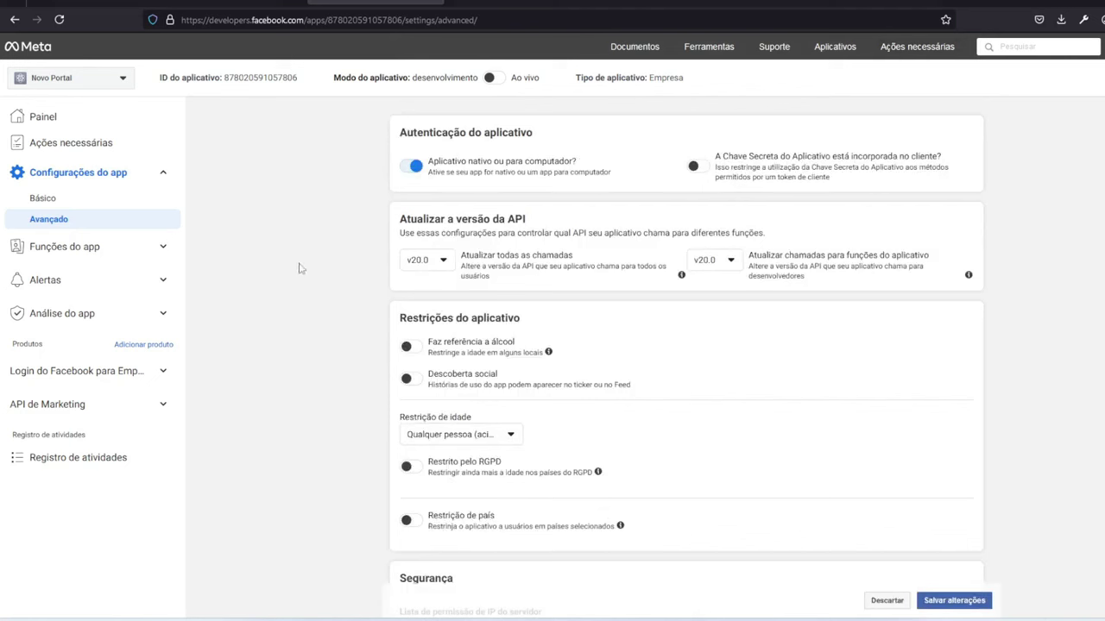
mouse_move(492, 81)
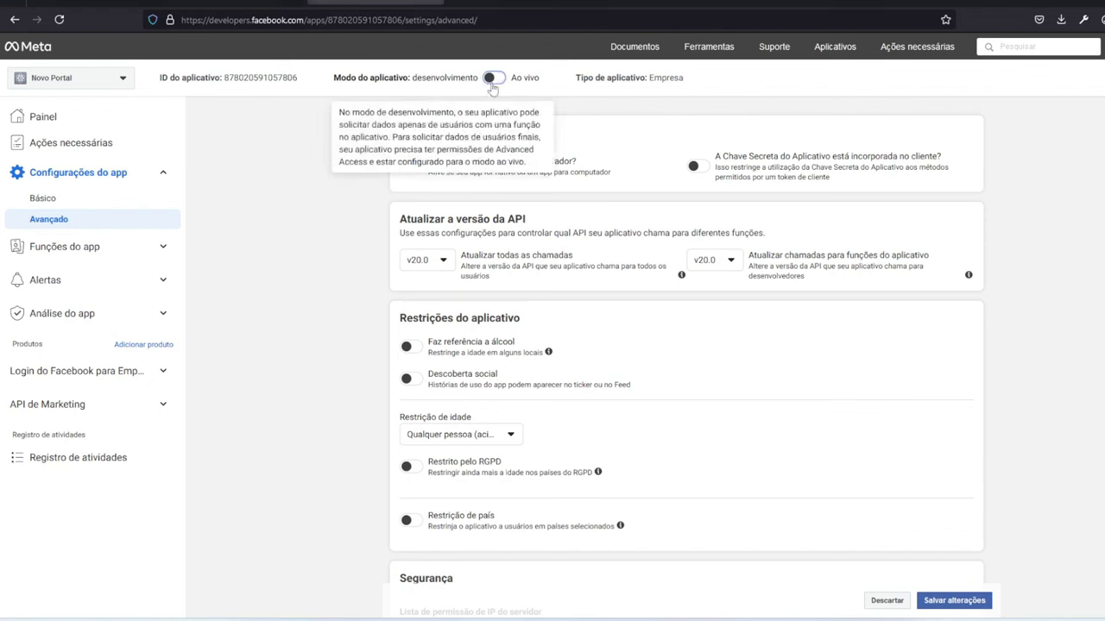
- Switch the Meta app to Ao vivo mode, save it, and return to the portalje.org ads page
left_click(491, 78)
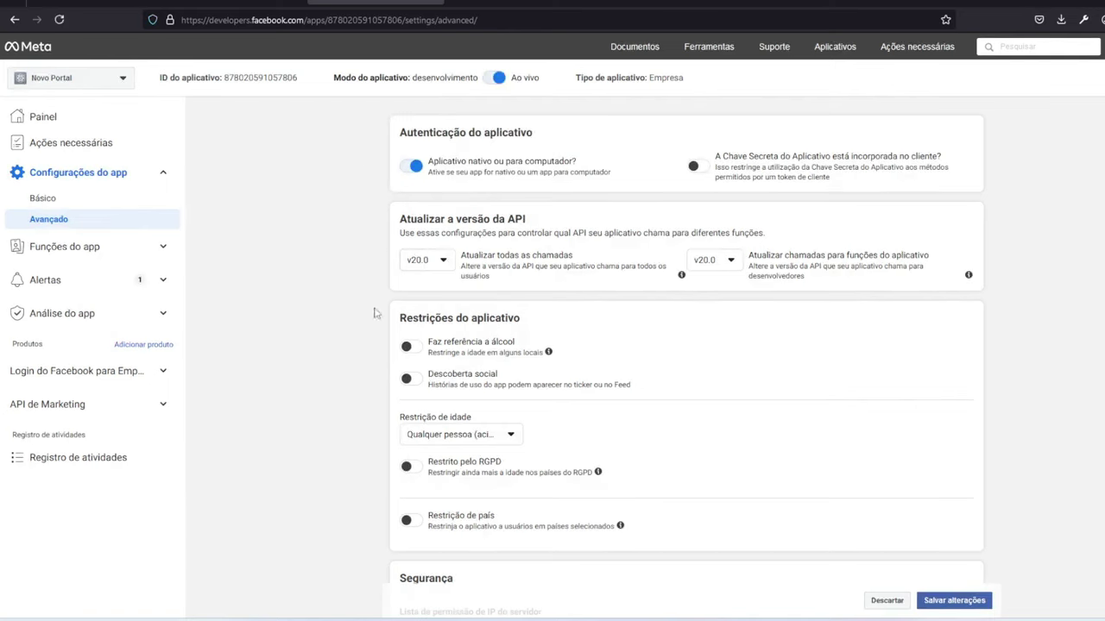
left_click(955, 601)
key("ctrl+Tab")
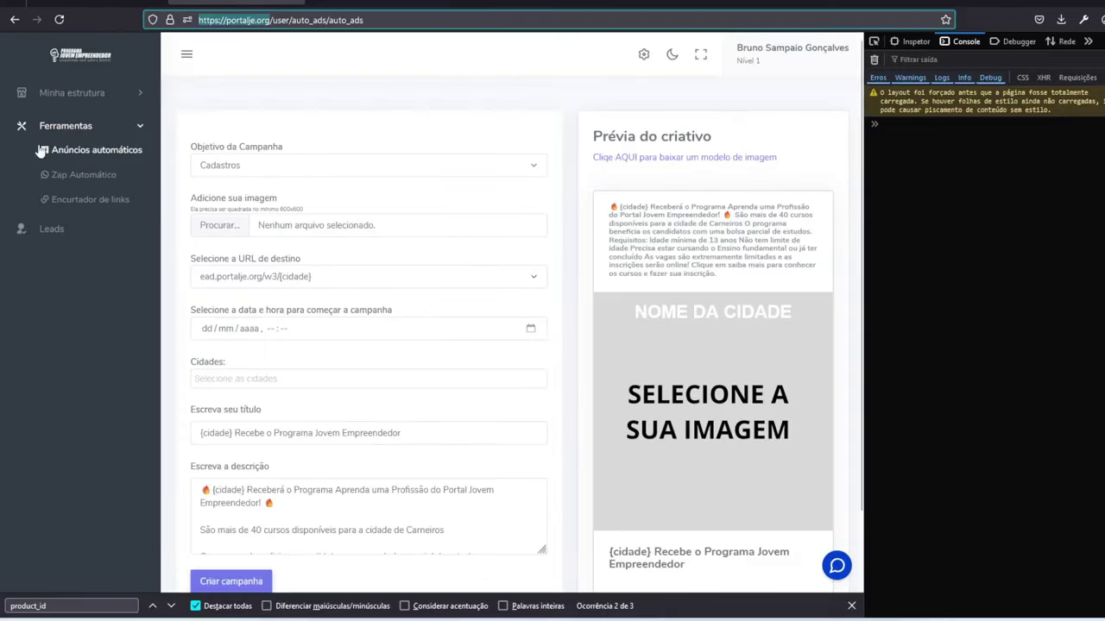
- Open portalje.org's Configurações do site and locate the ad account, page, Instagram and App ID settings
left_click(78, 101)
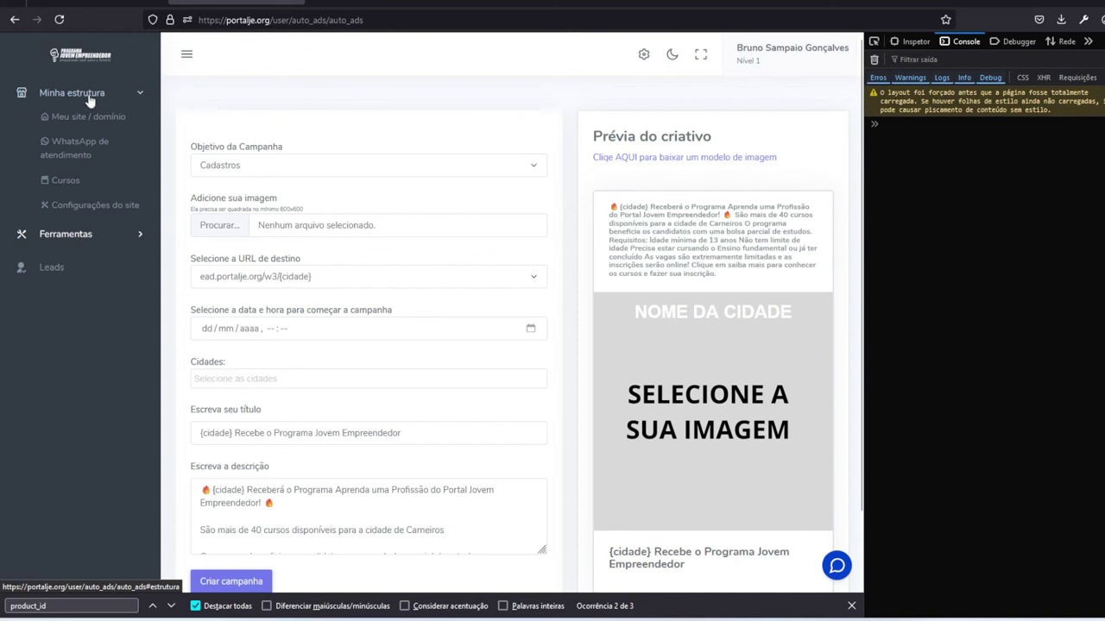
left_click(88, 210)
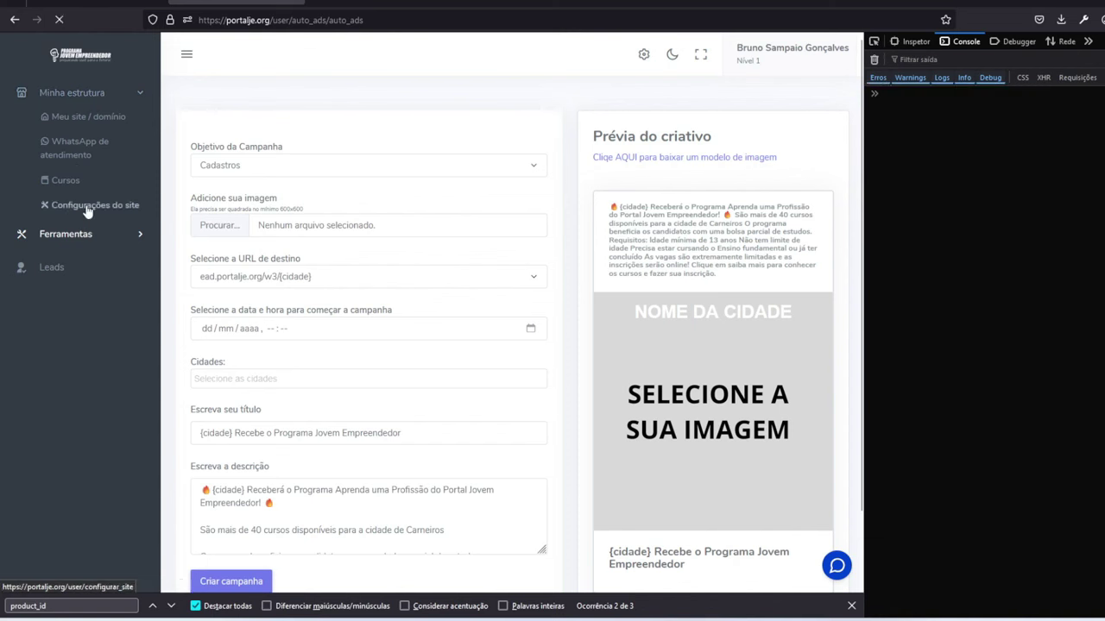
scroll(463, 292, "down", 4)
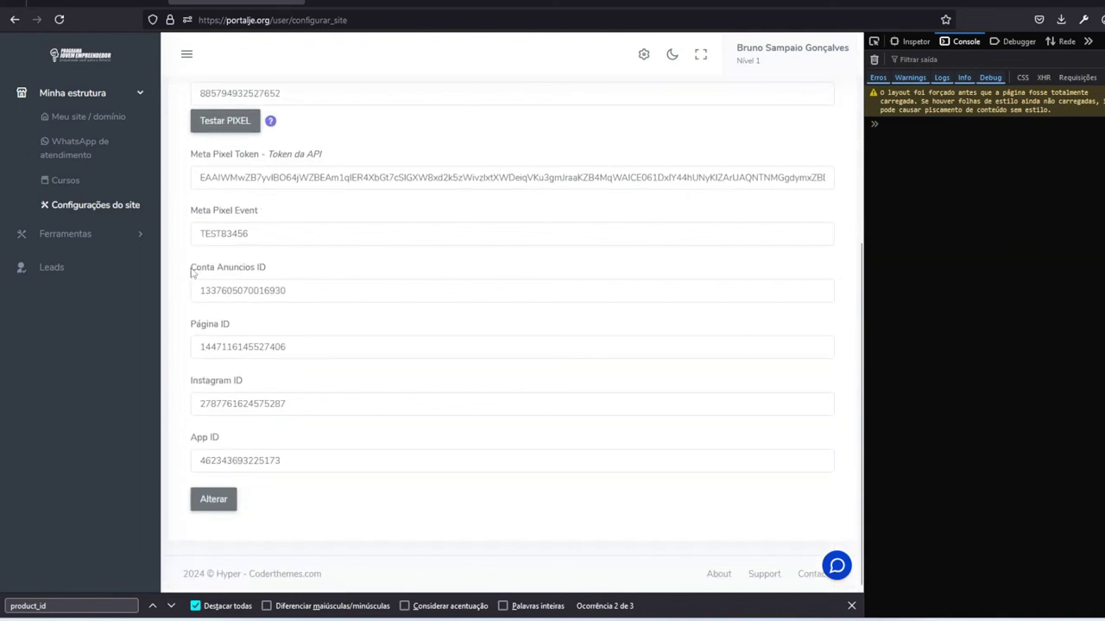
left_click_drag(192, 273, 289, 274)
left_click_drag(192, 324, 243, 333)
left_click_drag(185, 384, 290, 391)
left_click_drag(191, 440, 248, 442)
- Delete the App ID, Instagram, Página and Conta Anuncios ID values and save with Alterar
left_click_drag(318, 471, 172, 466)
key("BackSpace")
left_click_drag(292, 409, 194, 406)
key("BackSpace")
left_click_drag(294, 349, 104, 345)
key("BackSpace")
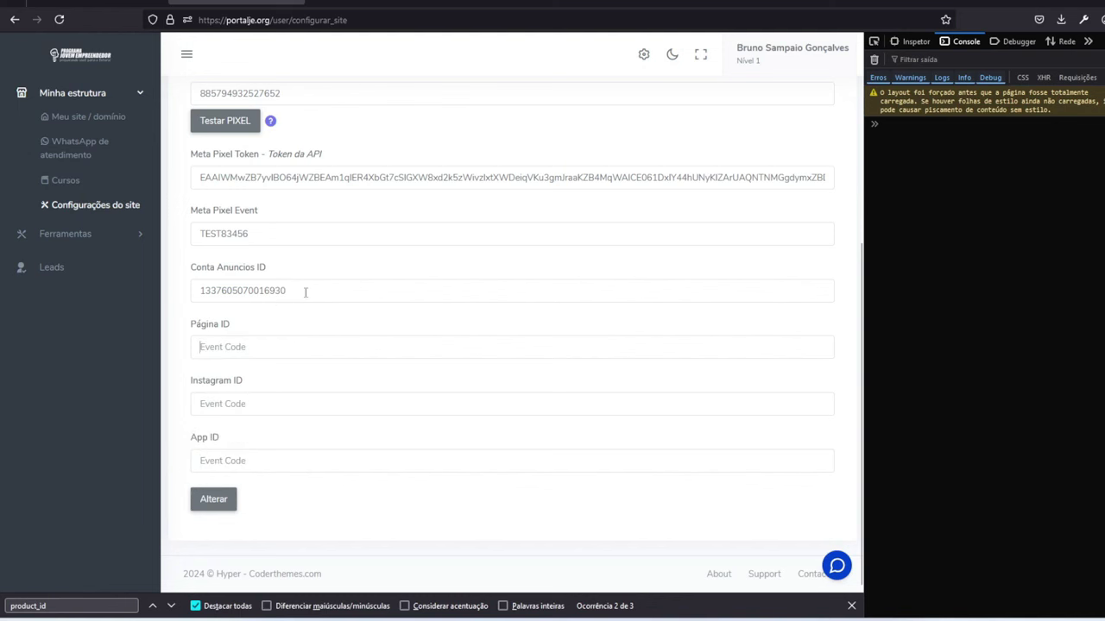
left_click_drag(306, 293, 190, 291)
key("BackSpace")
left_click(214, 504)
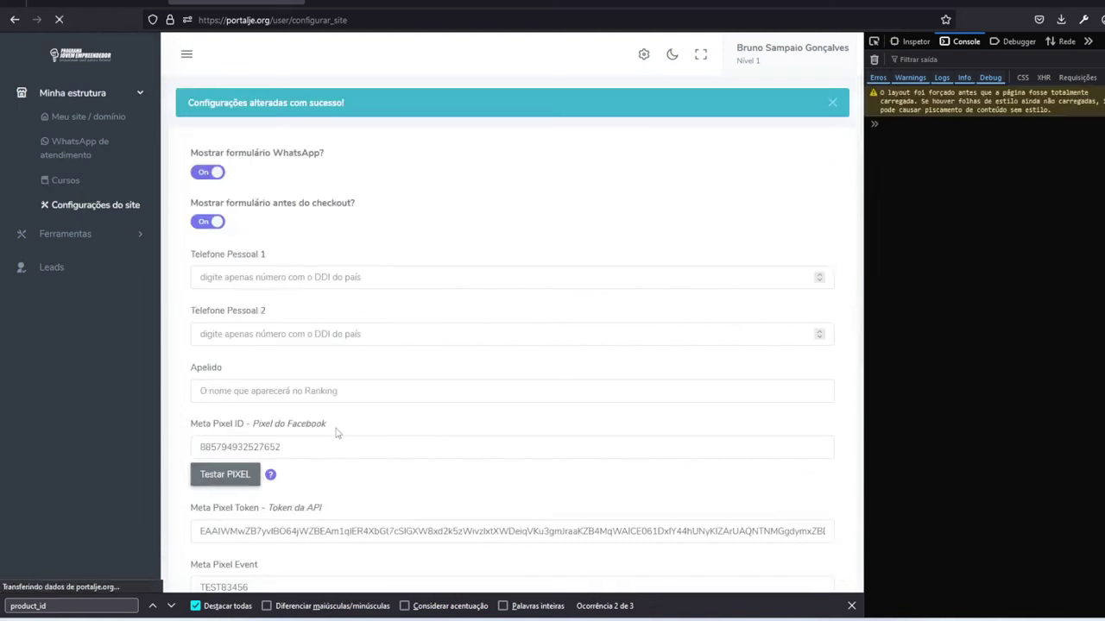
- Check the now-empty ID fields, then go back to the Meta app settings
scroll(337, 417, "down", 4)
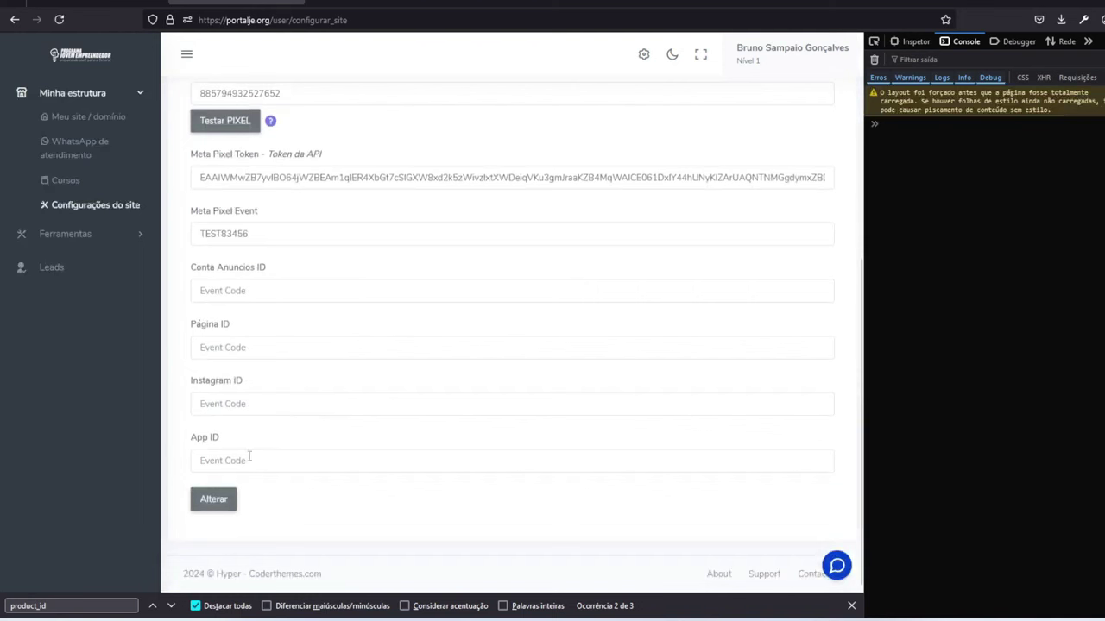
left_click_drag(209, 398, 201, 383)
left_click(210, 347)
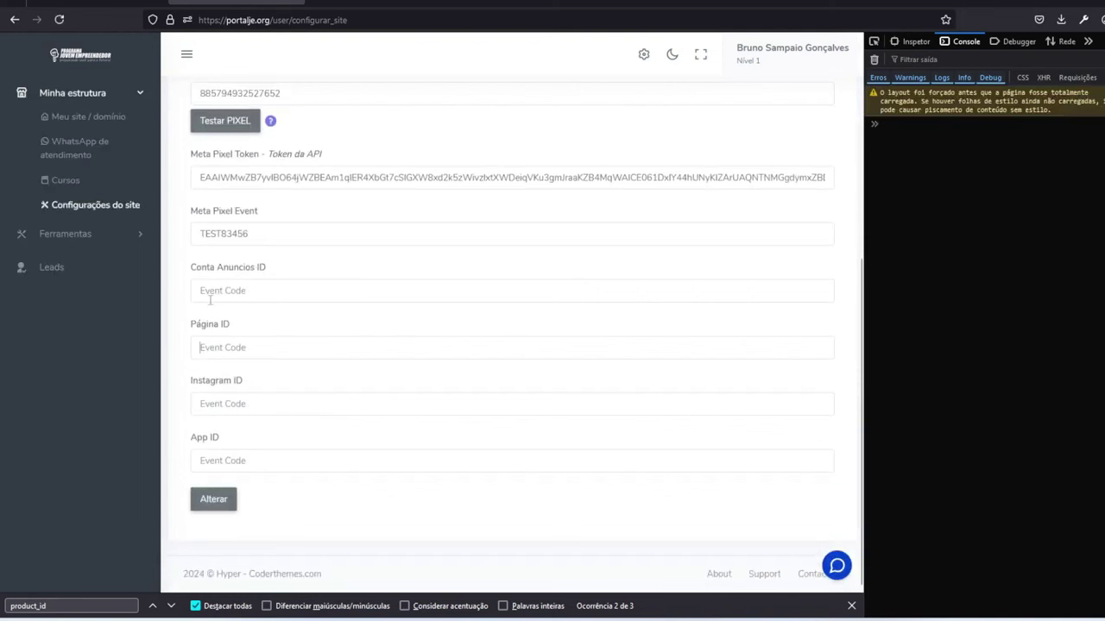
left_click(376, 3)
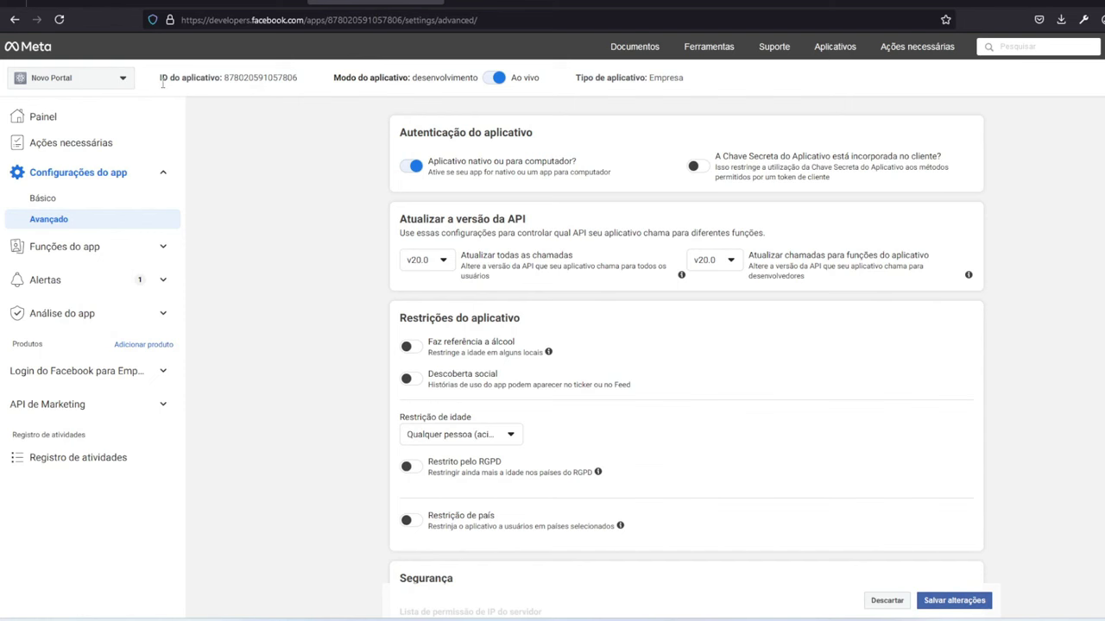
- Paste the Meta app's ID into portalje.org's App ID field and save with Alterar
left_click(253, 78)
left_click(247, 5)
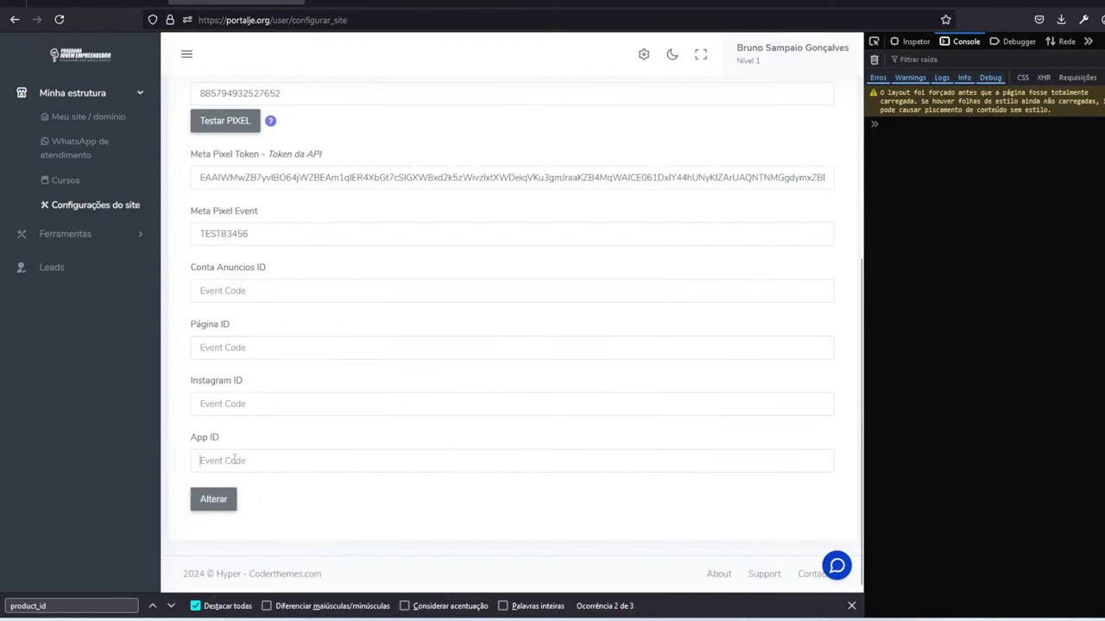
key("ctrl+v")
left_click(214, 500)
scroll(345, 327, "down", 3)
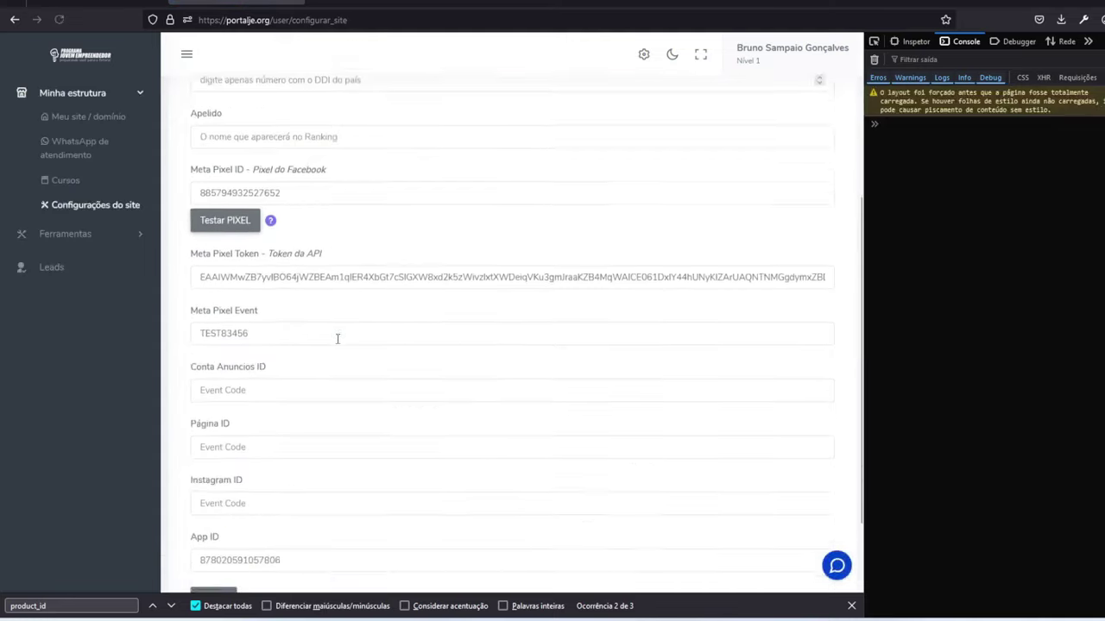
scroll(337, 338, "down", 2)
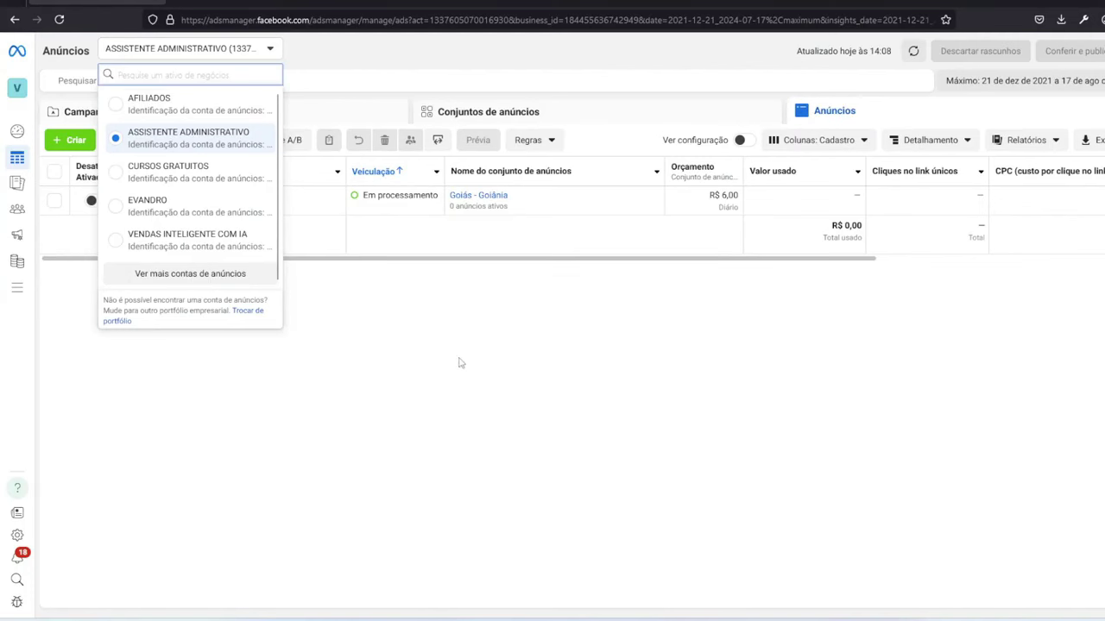
- Copy the ASSISTENTE ADMINISTRATIVO ad account ID from the act= value in the address bar
left_click(452, 358)
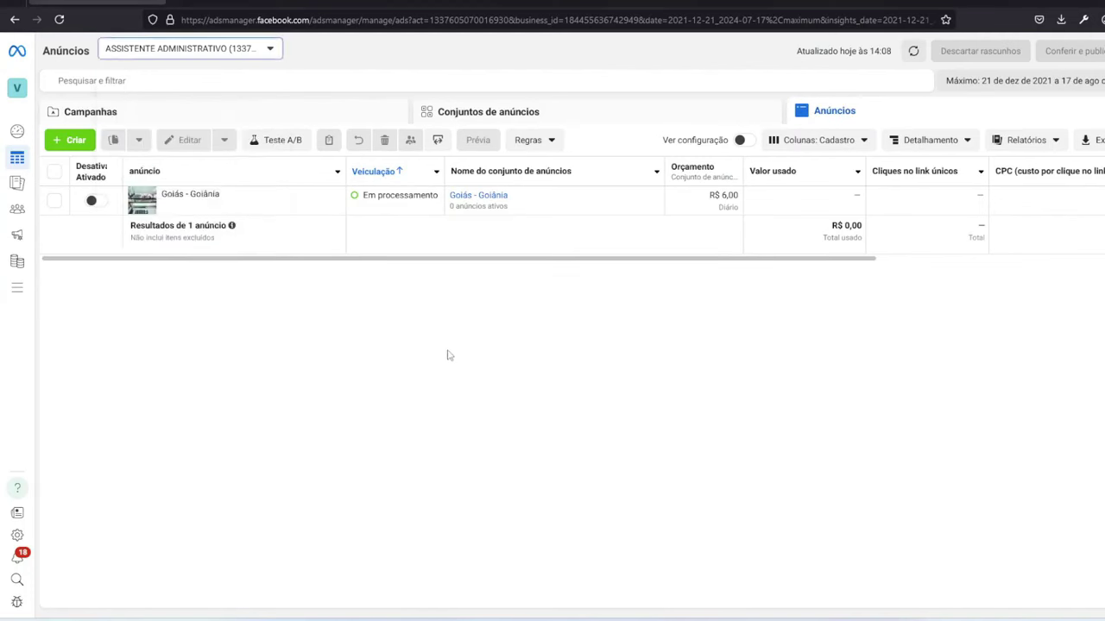
left_click(243, 52)
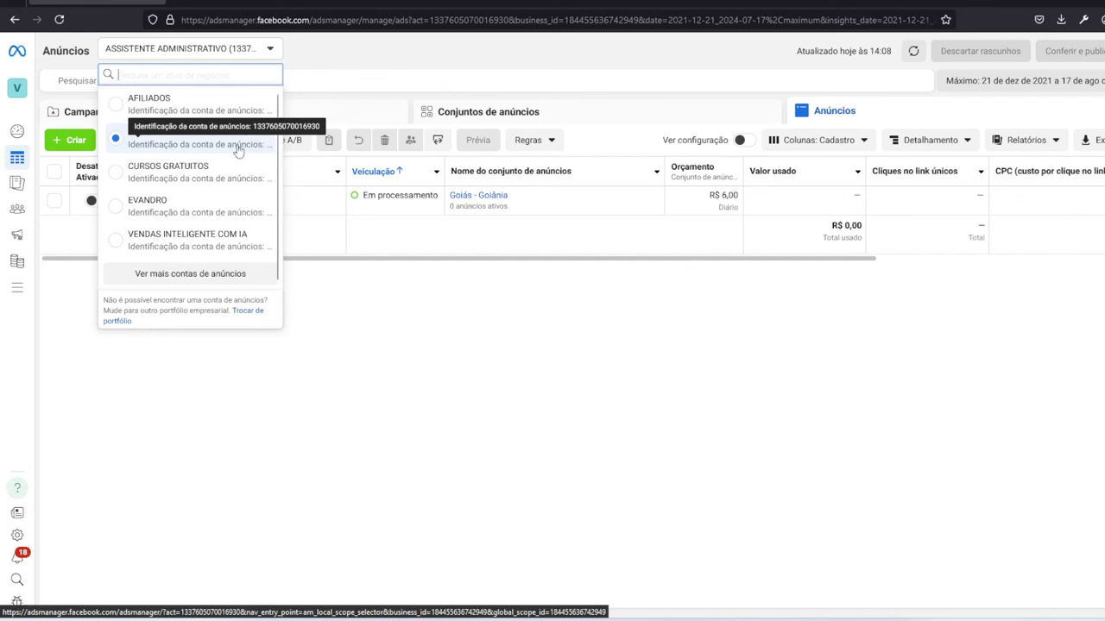
double_click(459, 19)
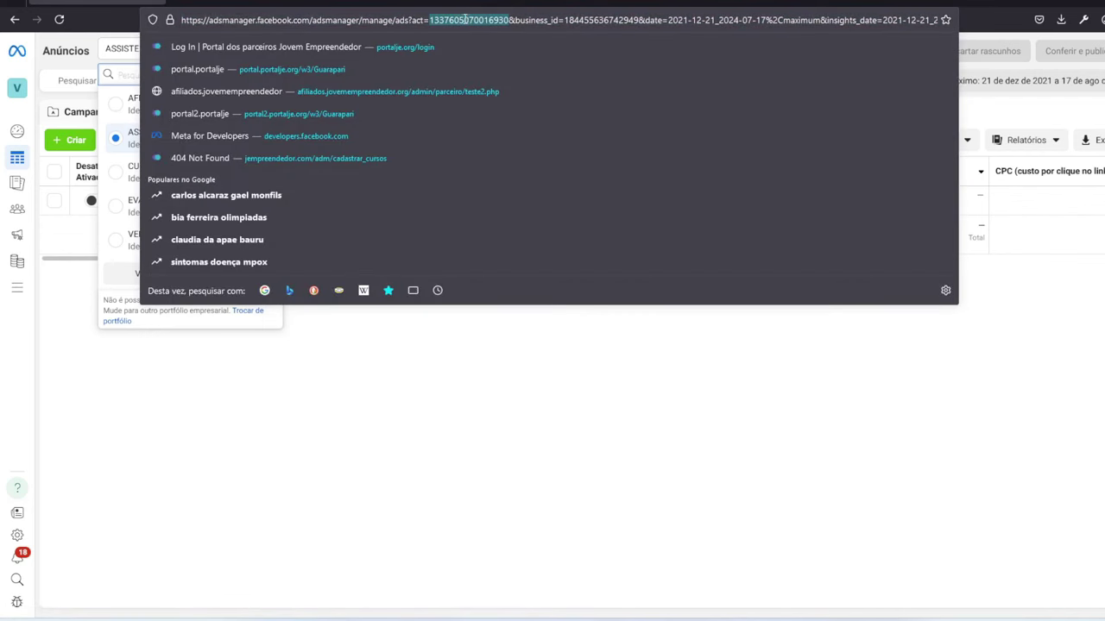
double_click(604, 19)
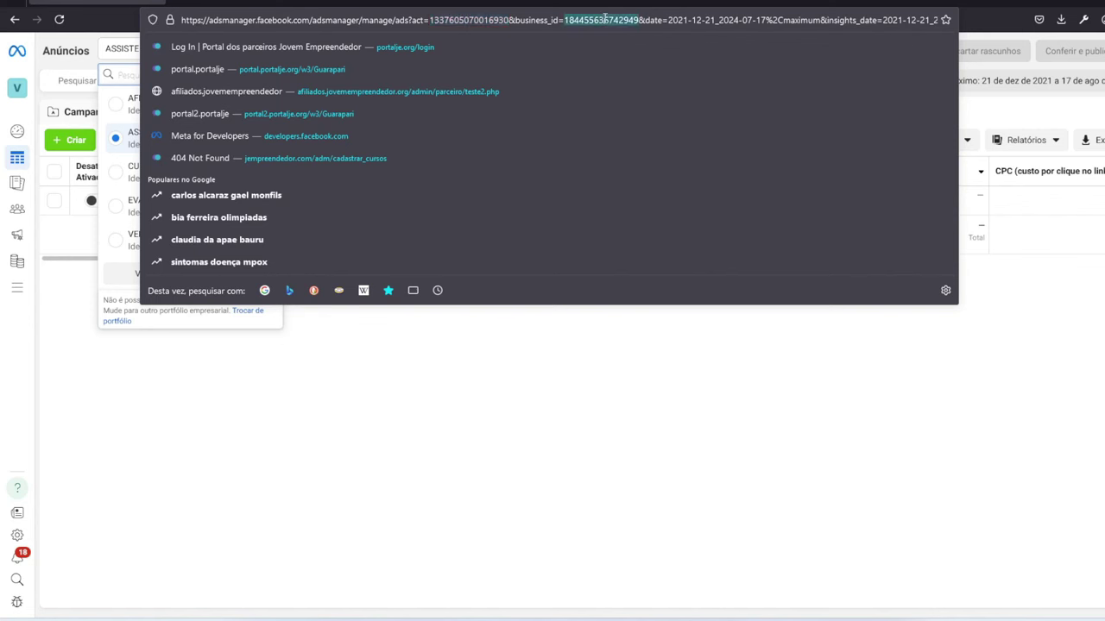
double_click(448, 20)
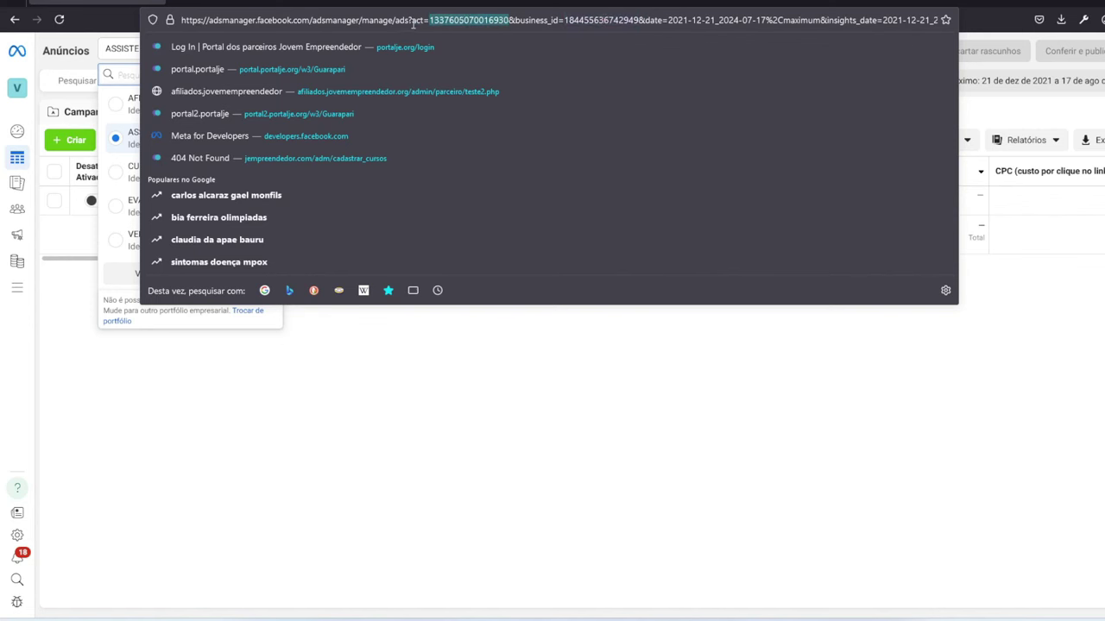
left_click_drag(414, 20, 422, 19)
double_click(465, 19)
right_click(466, 20)
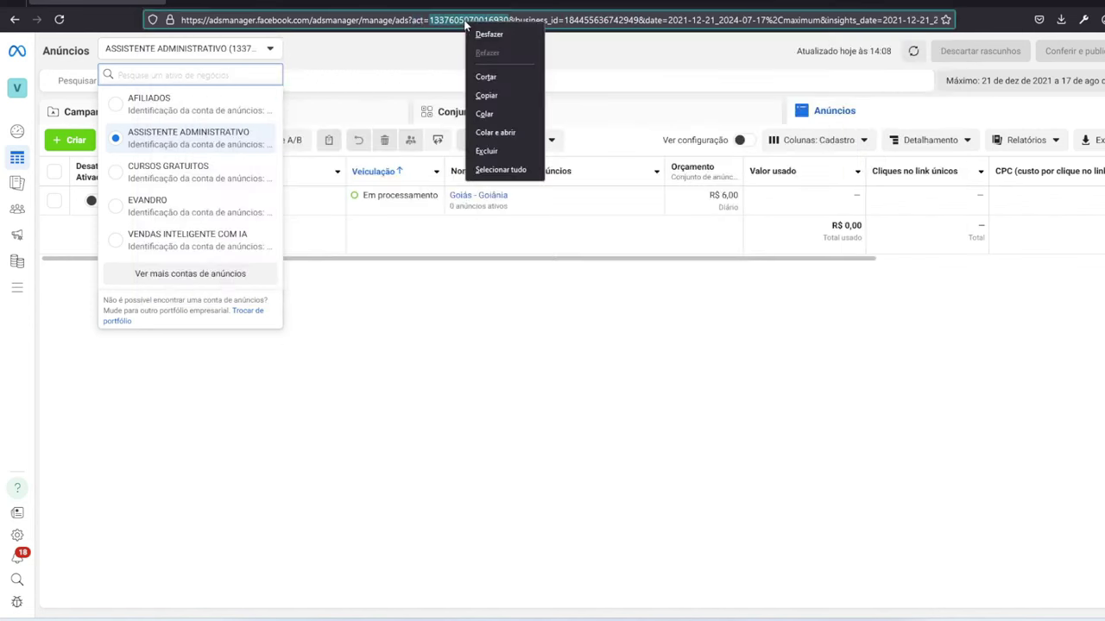
left_click(499, 96)
- Paste the ad account ID into portalje.org's Conta Anuncios ID field, then return to Ads Manager
key("ctrl+Tab")
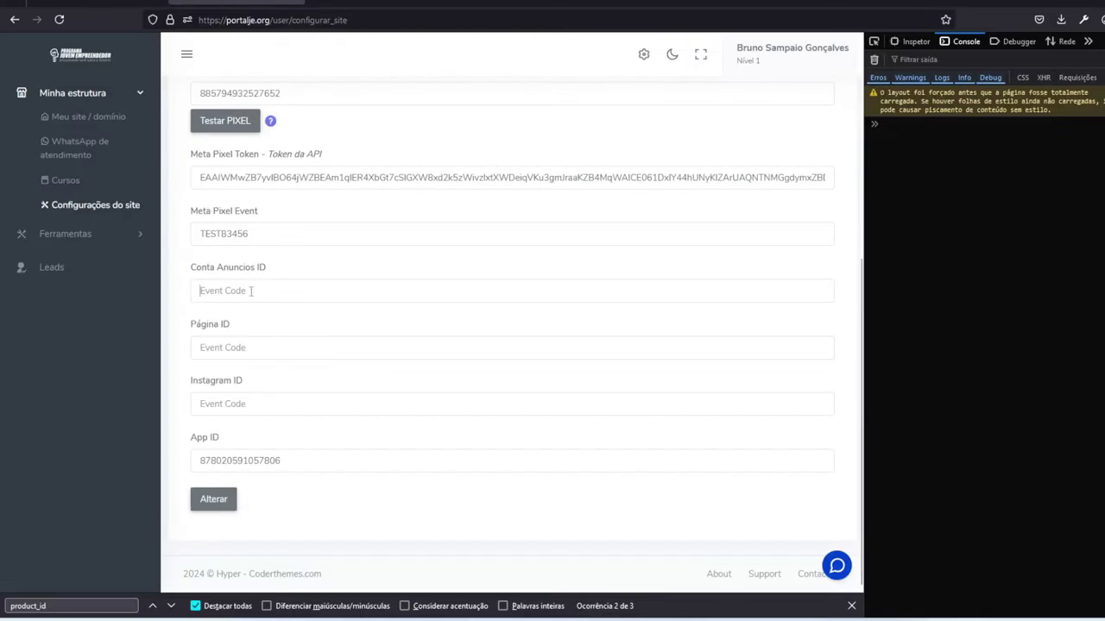
key("ctrl+v")
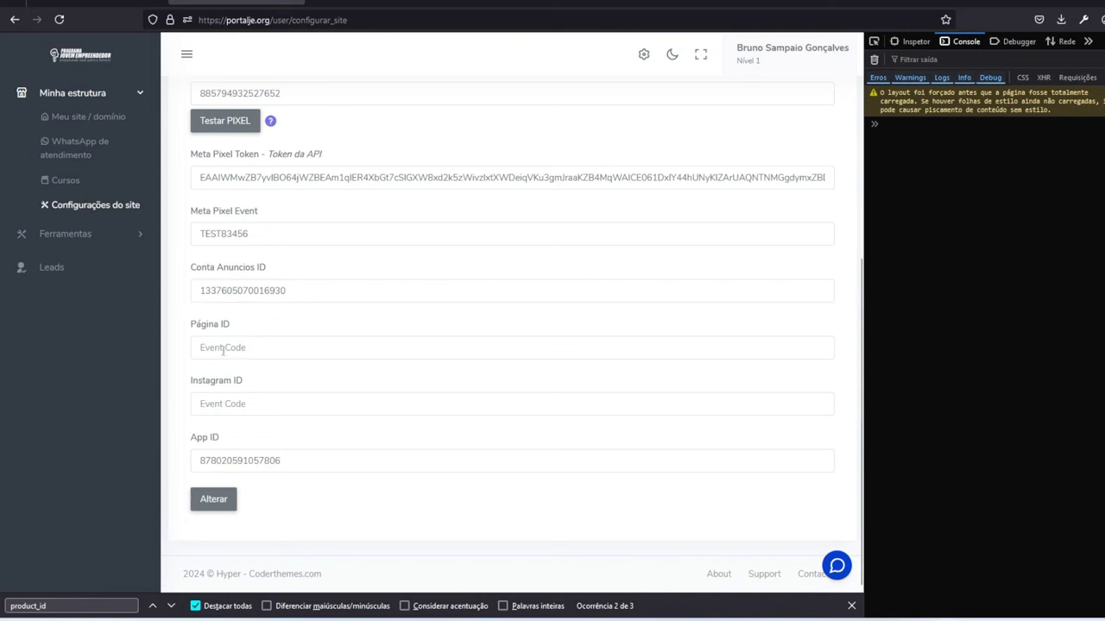
key("ctrl+shift+Tab")
left_click(373, 316)
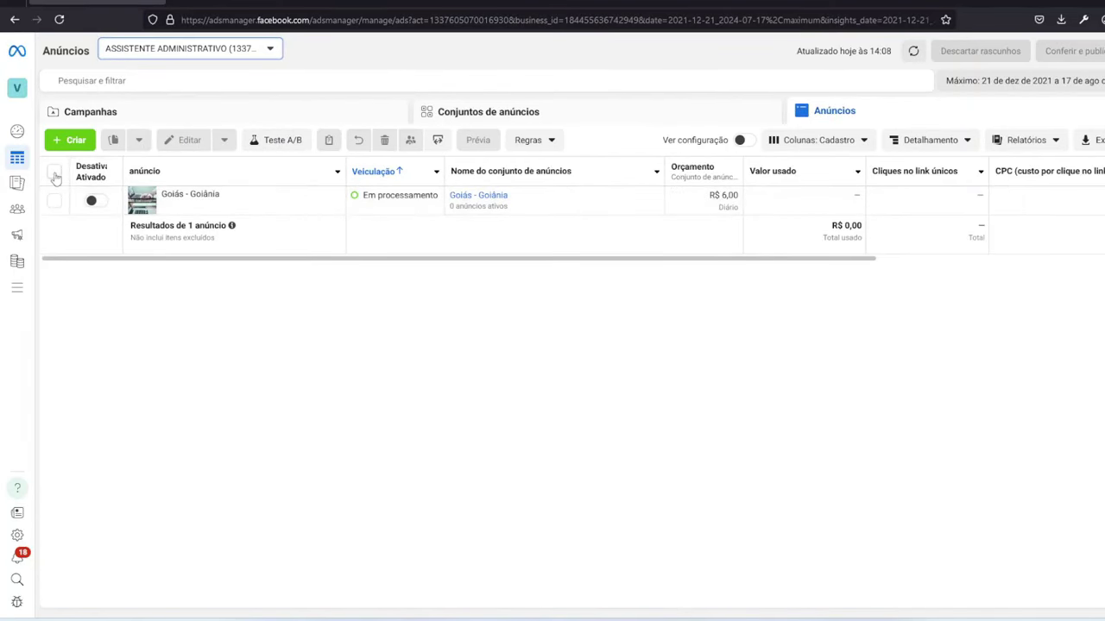
- Create a manual Tráfego campaign draft and open its Novo anúncio de Tráfego ad
left_click(69, 140)
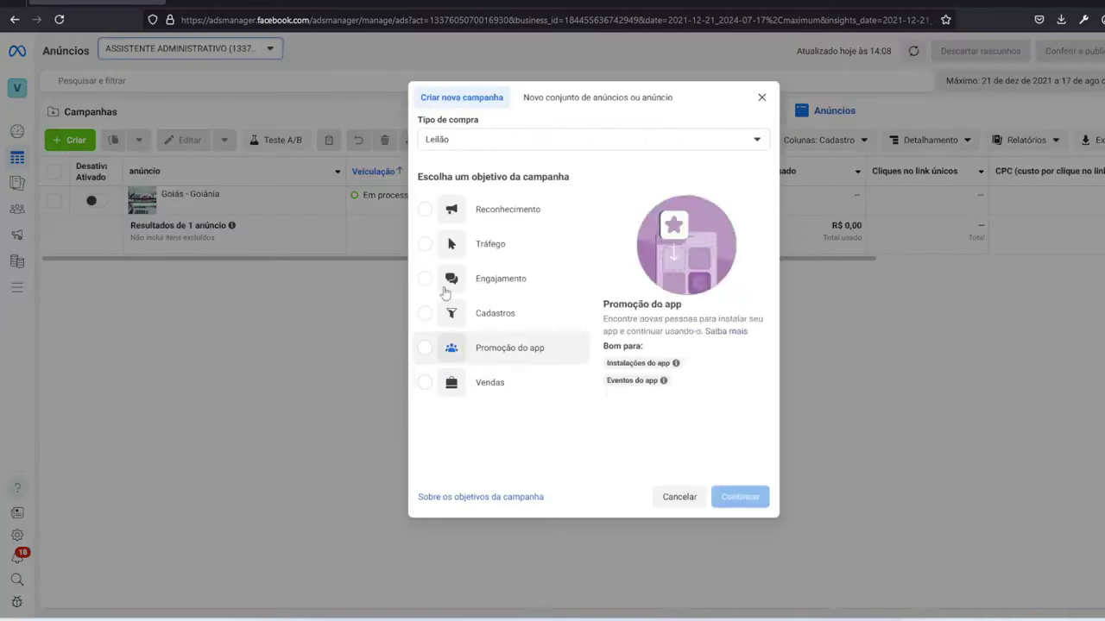
left_click(427, 245)
left_click(747, 498)
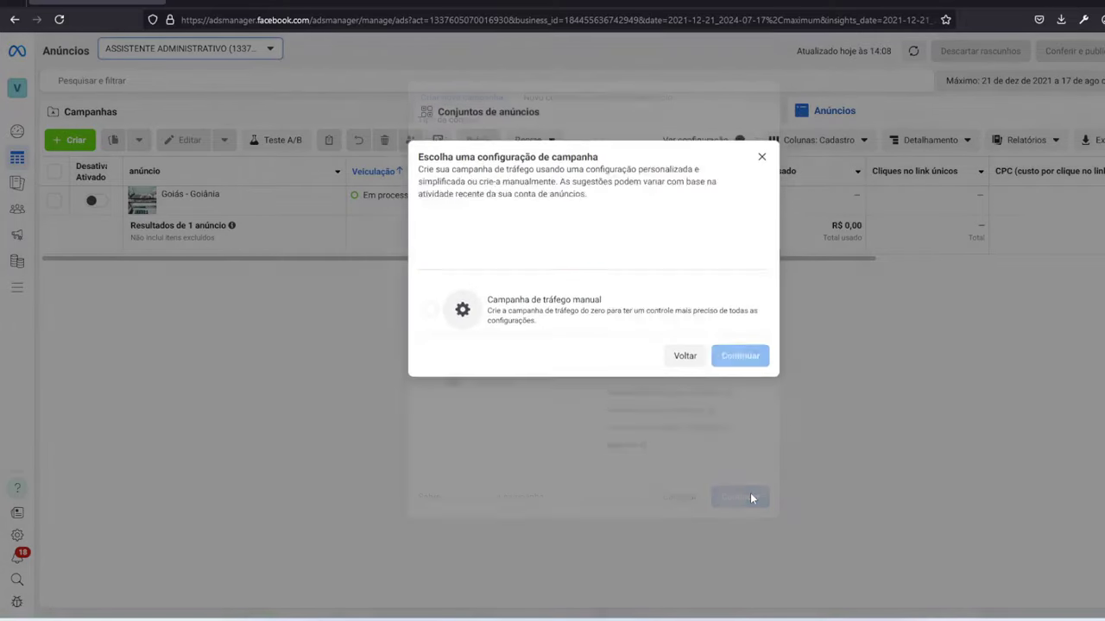
left_click(525, 340)
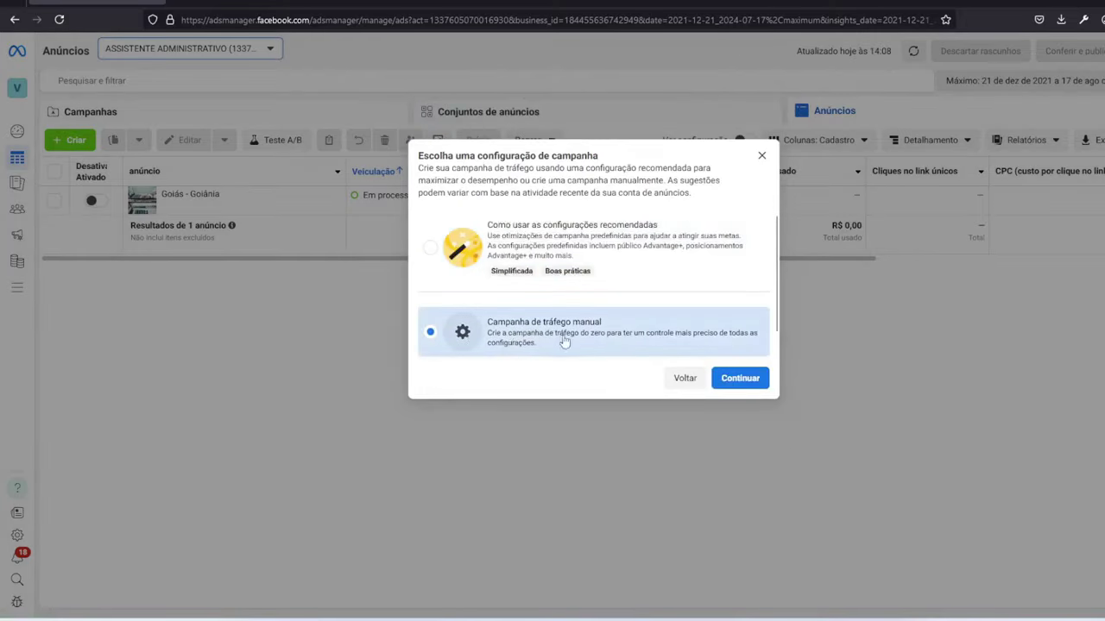
left_click(736, 378)
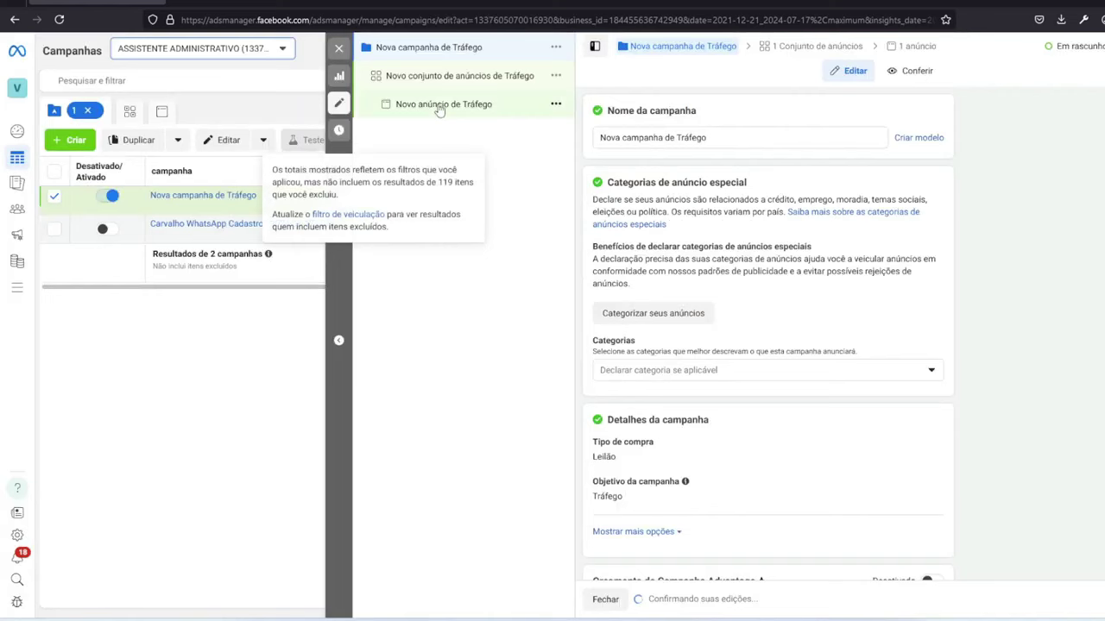
left_click(441, 106)
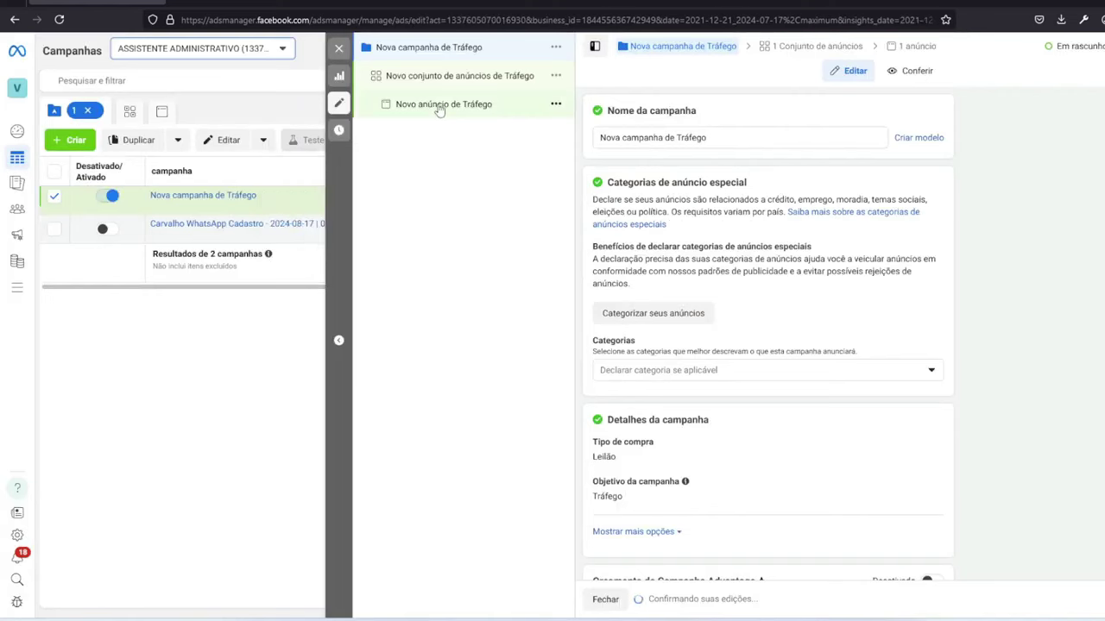
mouse_move(804, 310)
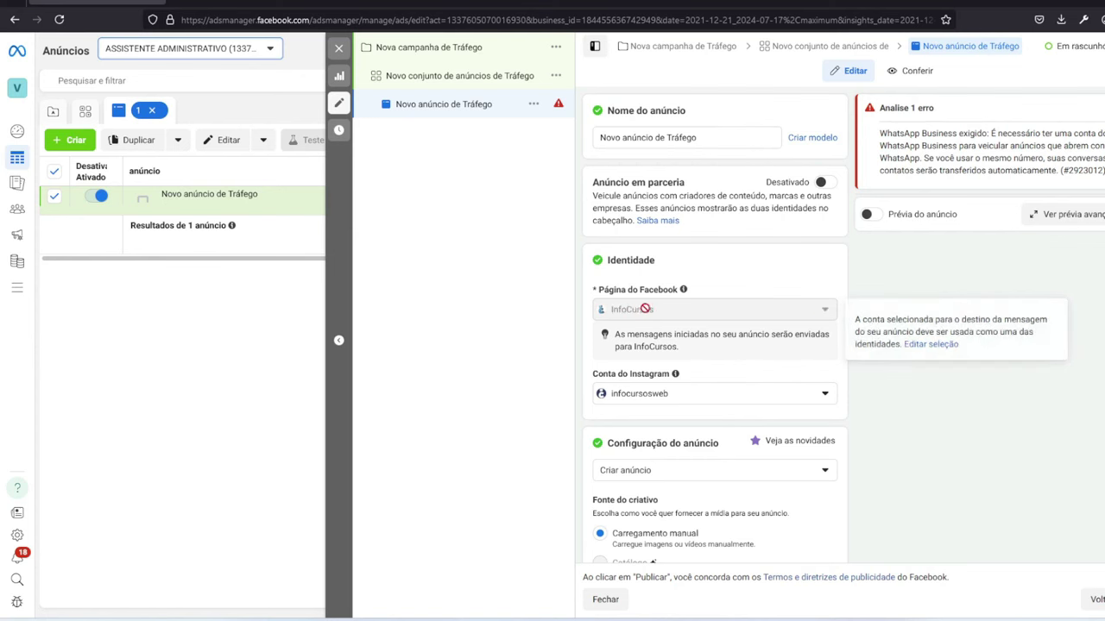
- Set the ad set's conversion location to Site and keep InfoCursos as the ad's Facebook page
left_click(446, 79)
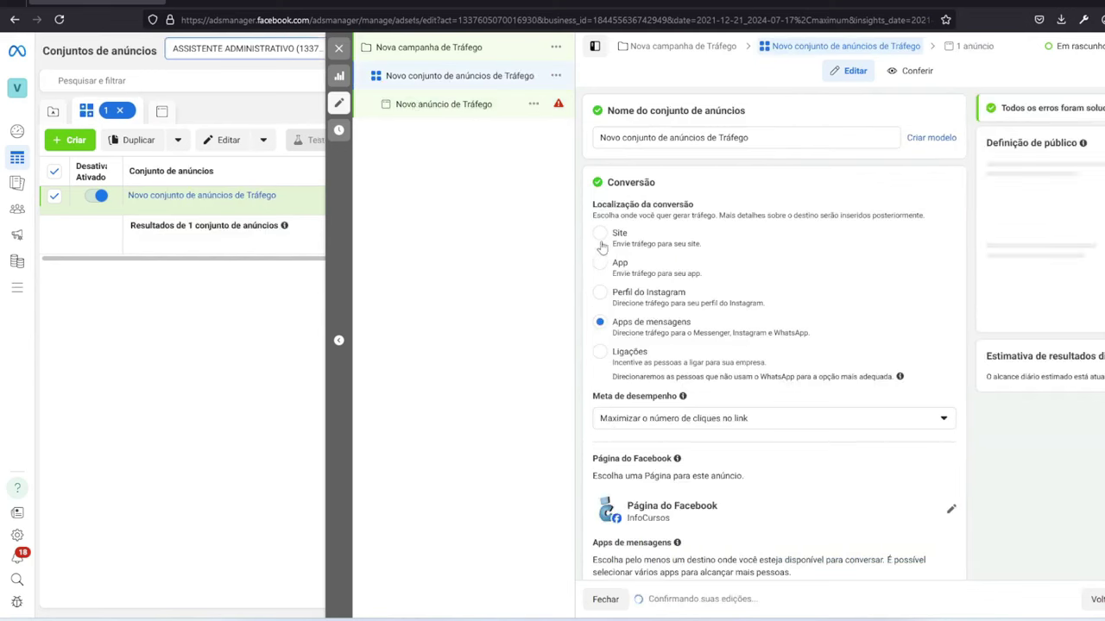
left_click(601, 250)
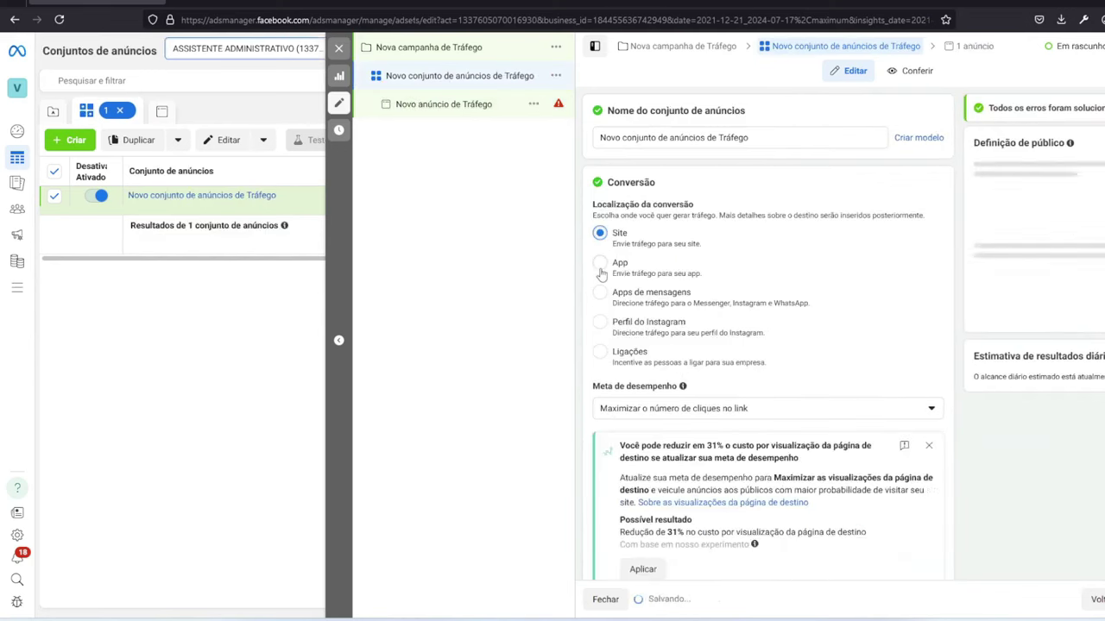
left_click(458, 104)
left_click(749, 313)
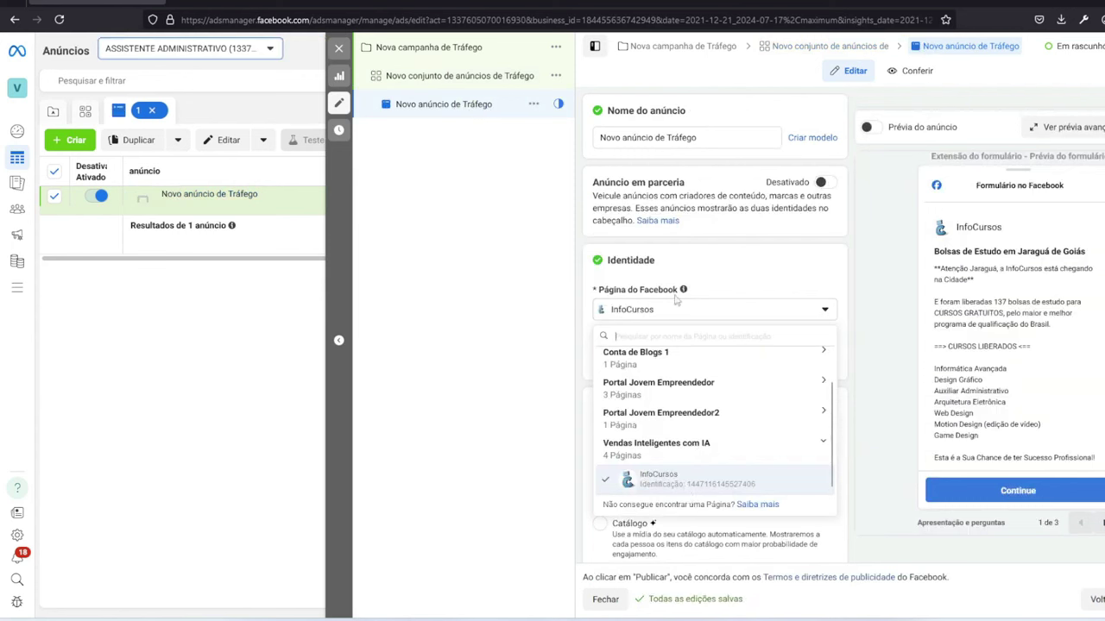
mouse_move(682, 297)
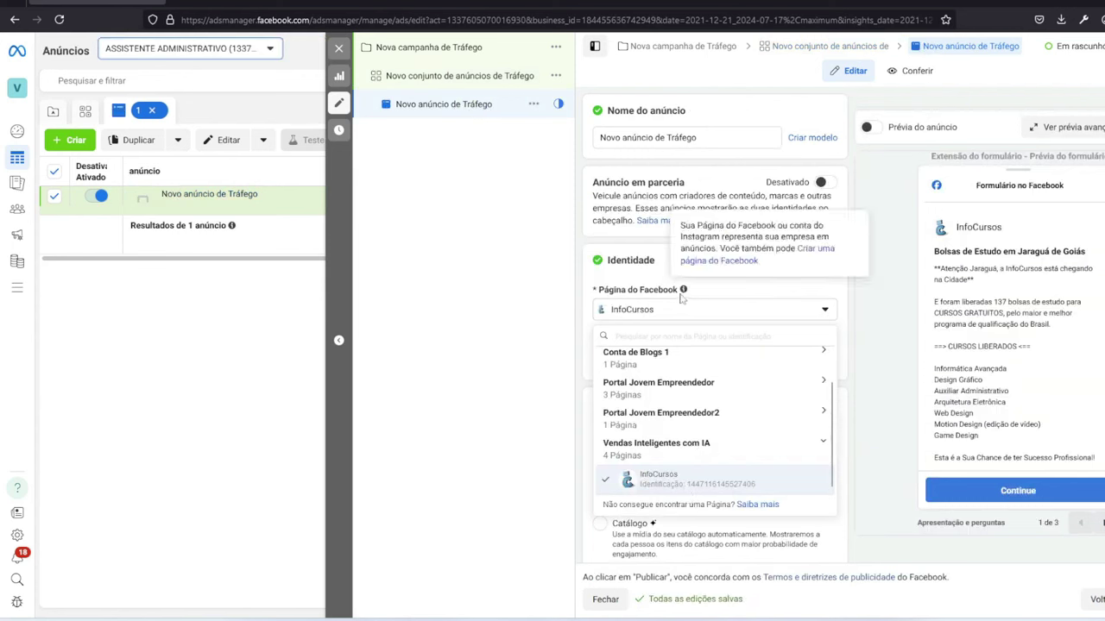
left_click(688, 490)
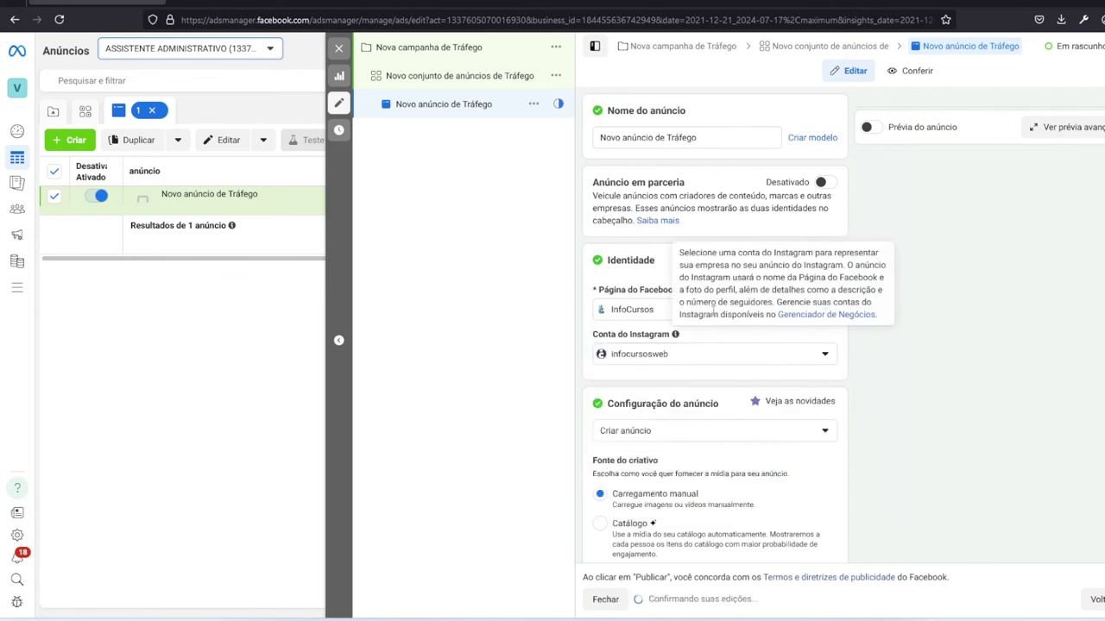
left_click(632, 311)
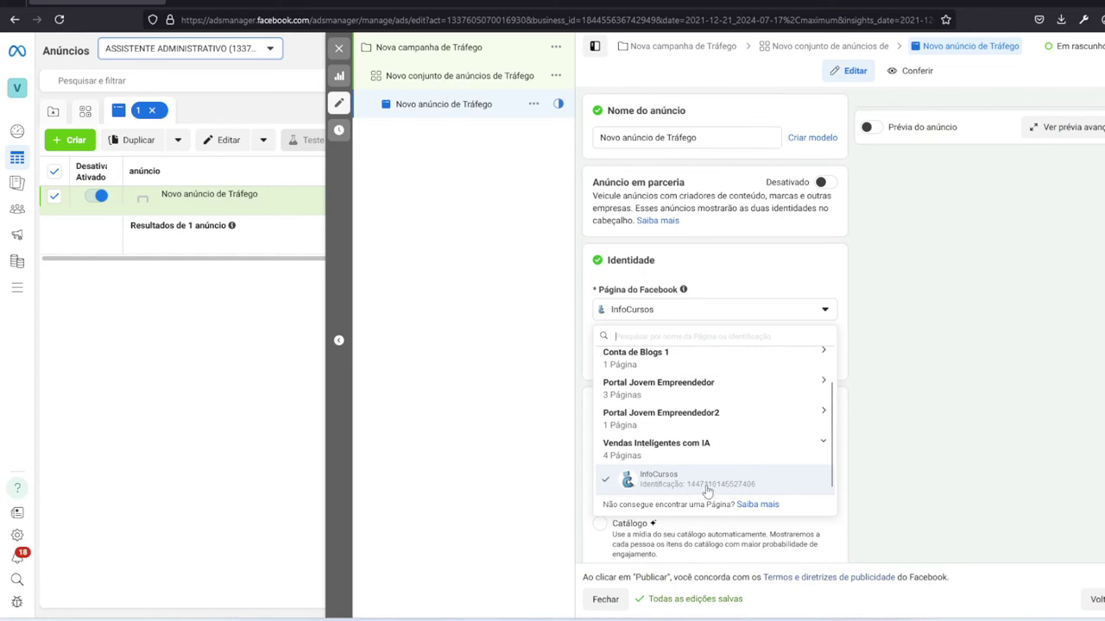
right_click(708, 490)
- Inspect the InfoCursos entry in the Página do Facebook list with devtools to find its ID
left_click(744, 472)
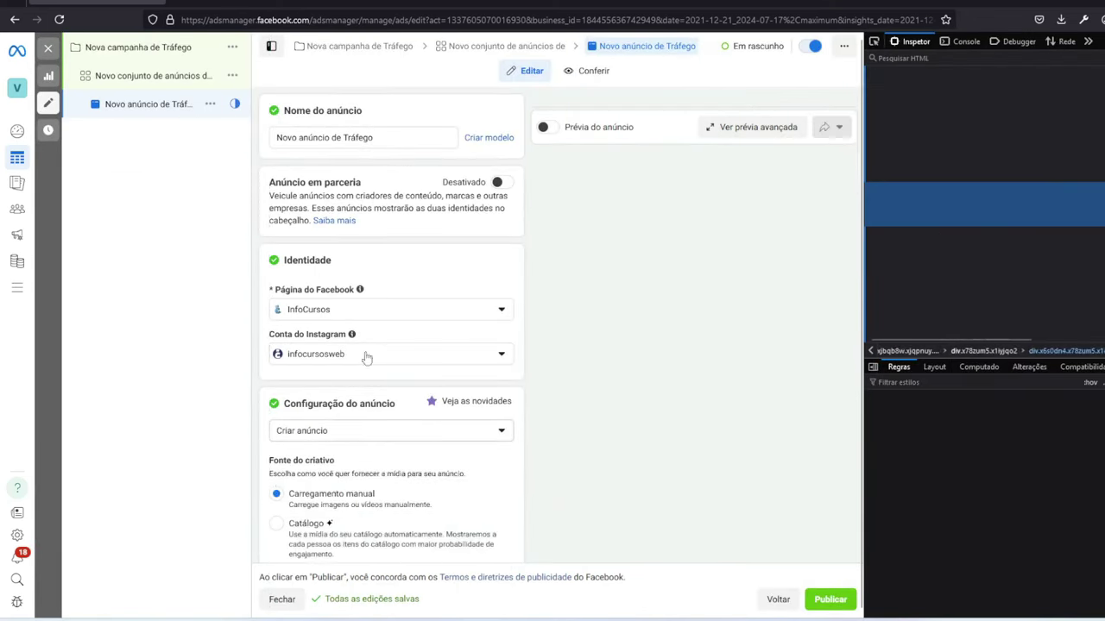
left_click(377, 314)
left_click(377, 313)
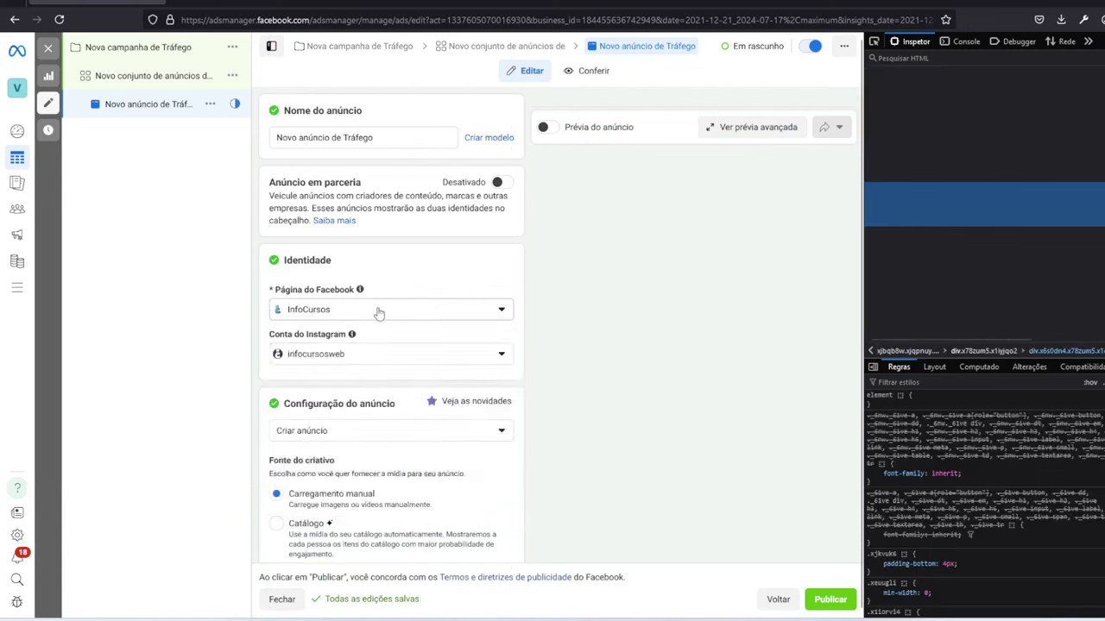
left_click(378, 313)
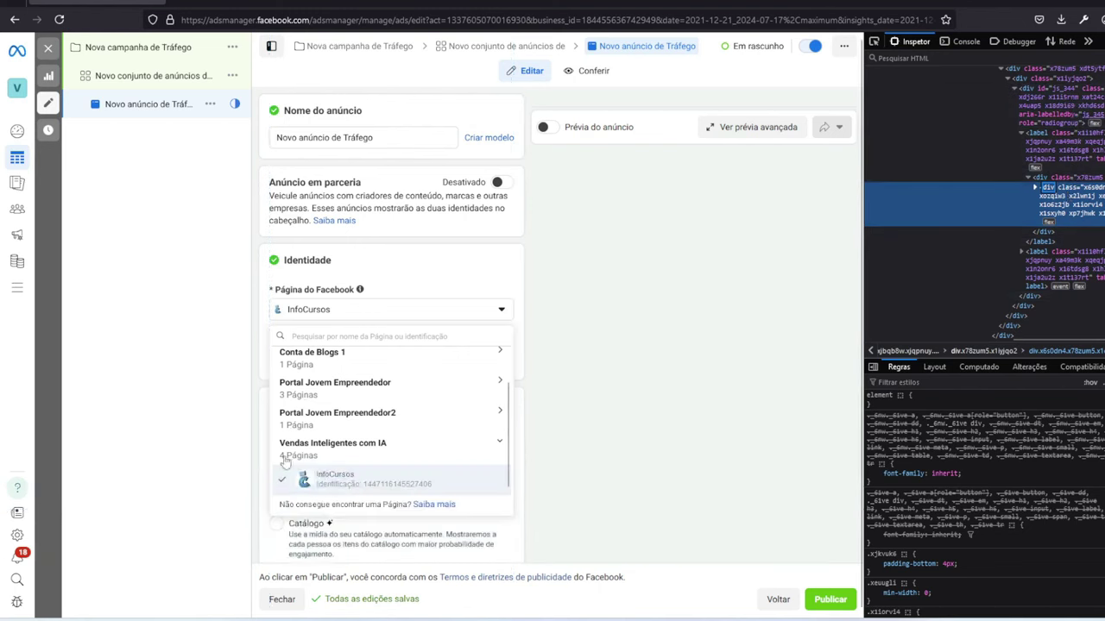
left_click(367, 486)
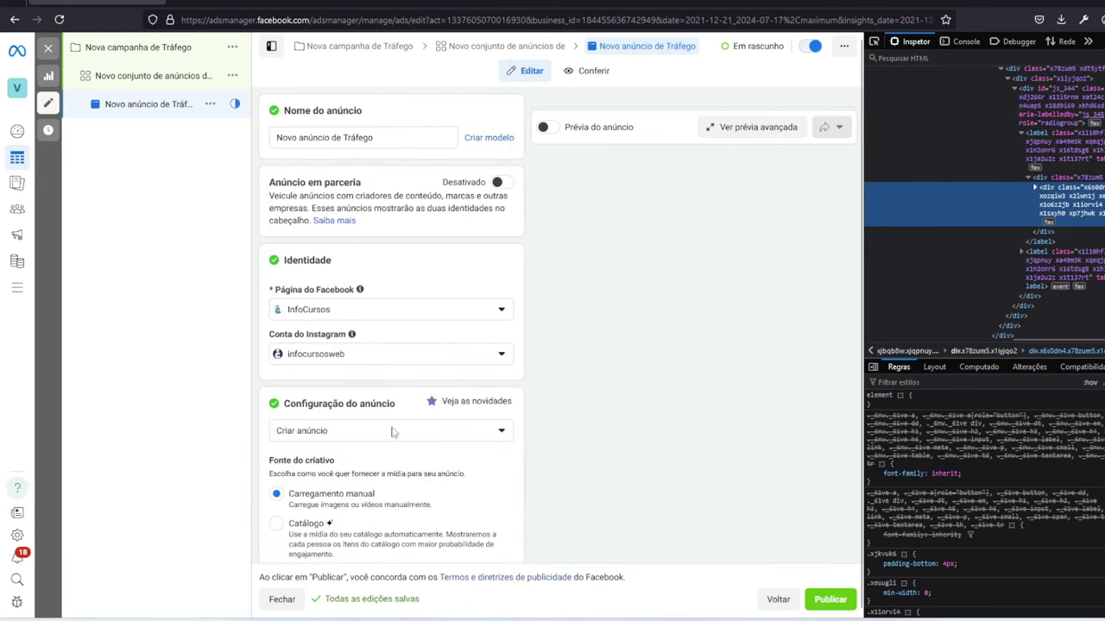
left_click(382, 316)
right_click(384, 480)
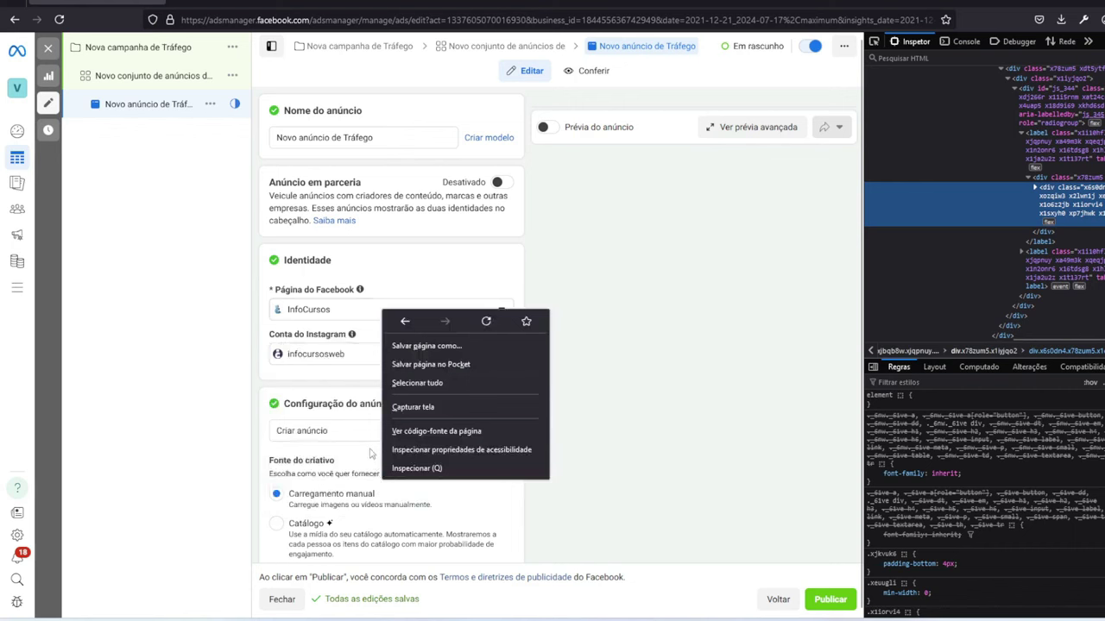
left_click(423, 467)
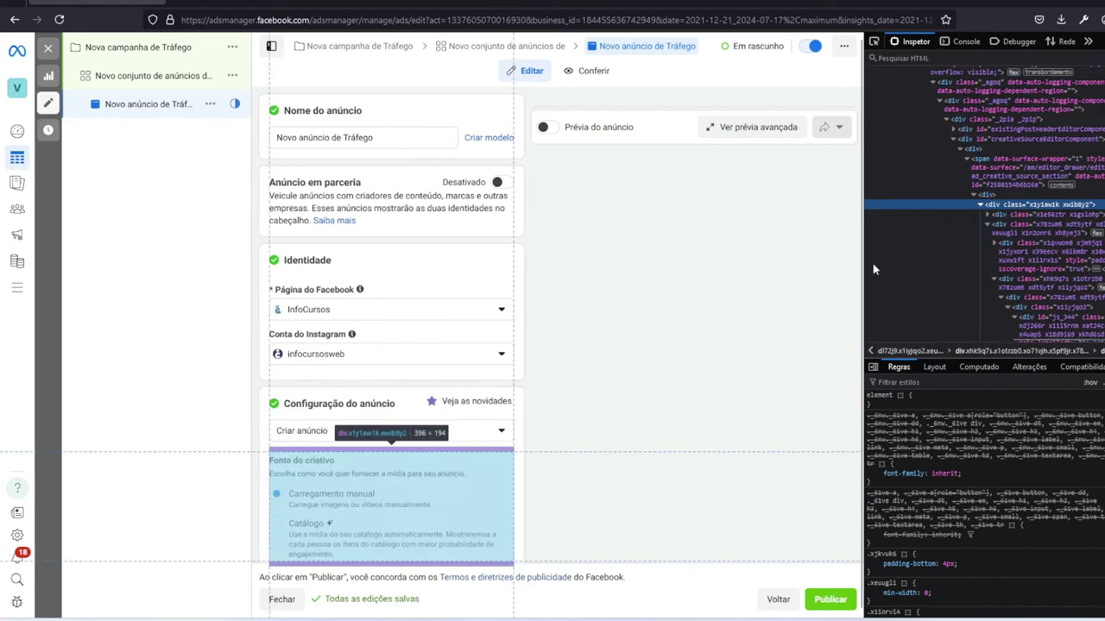
- Close devtools and bring up Notepad holding the copied InfoCursos page ID
left_click(411, 359)
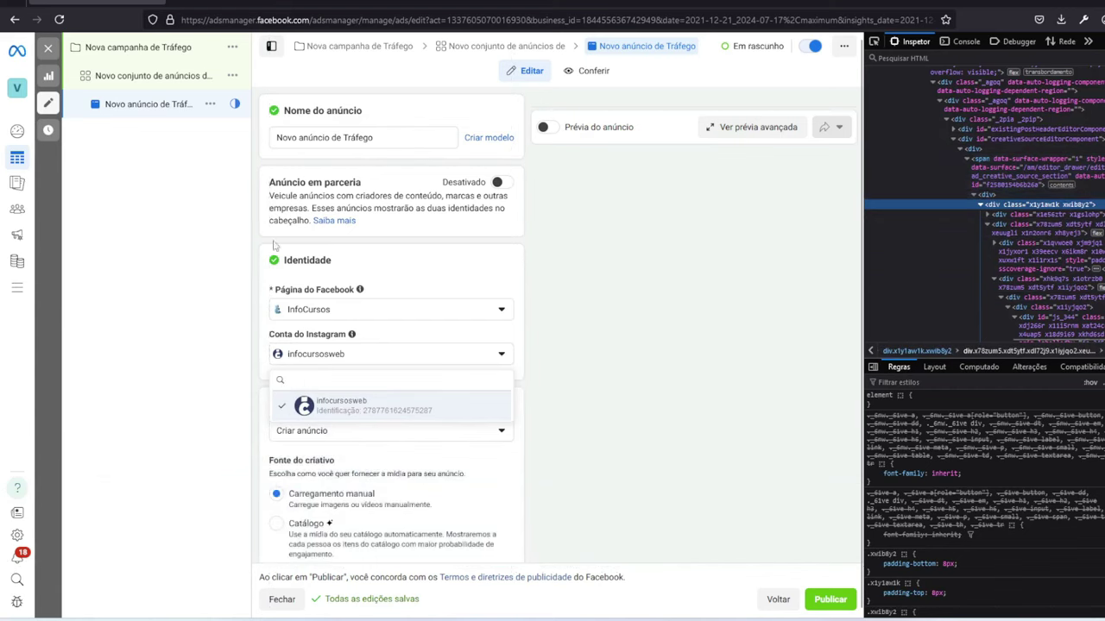
left_click(388, 313)
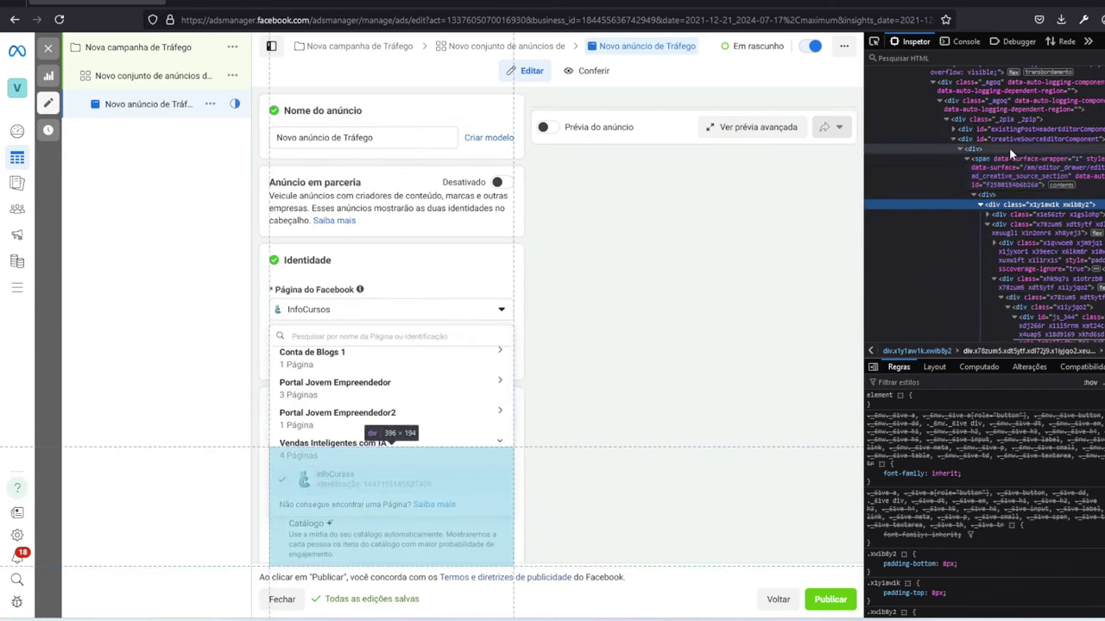
scroll(990, 208, "up", 3)
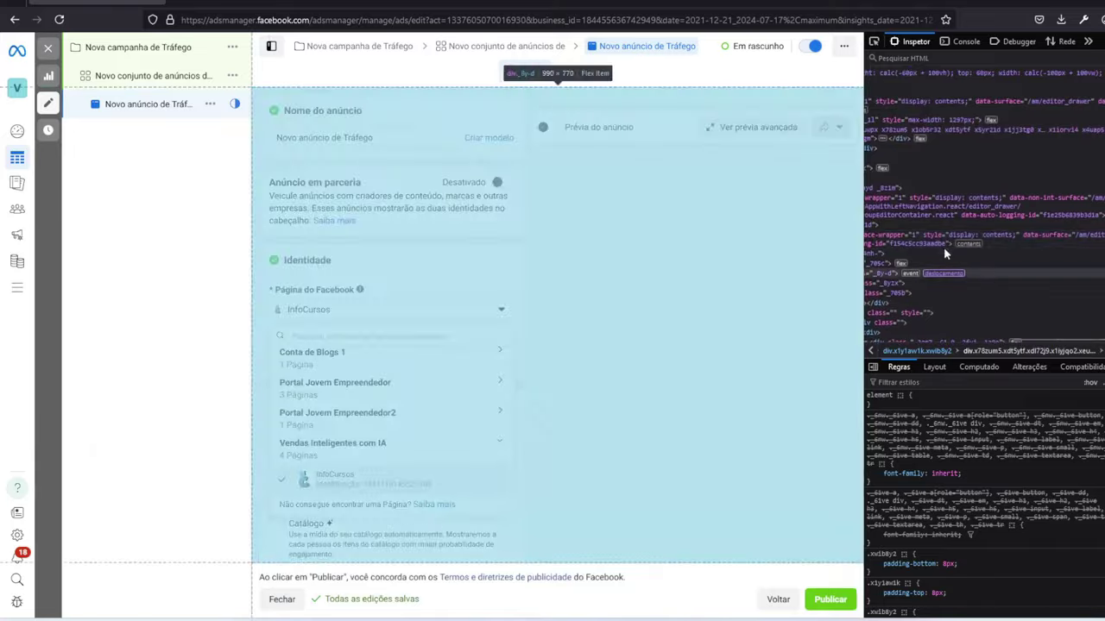
key("F12")
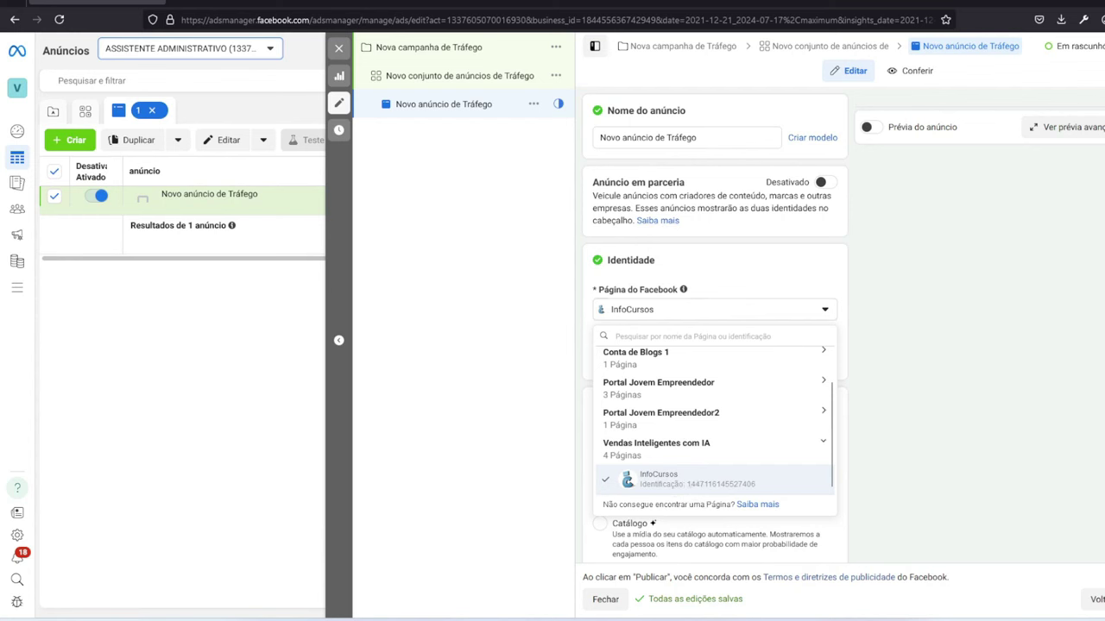
key("alt+Tab")
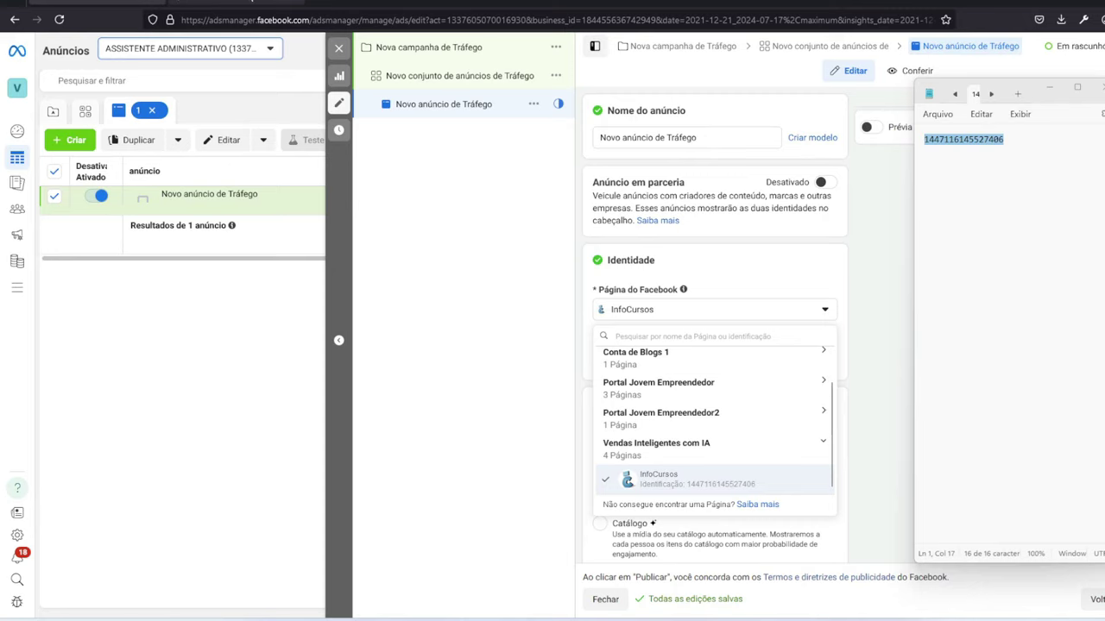
- Paste the InfoCursos page ID into portalje.org's Página ID field and return to Ads Manager
key("alt+Tab")
left_click(236, 347)
key("ctrl+v")
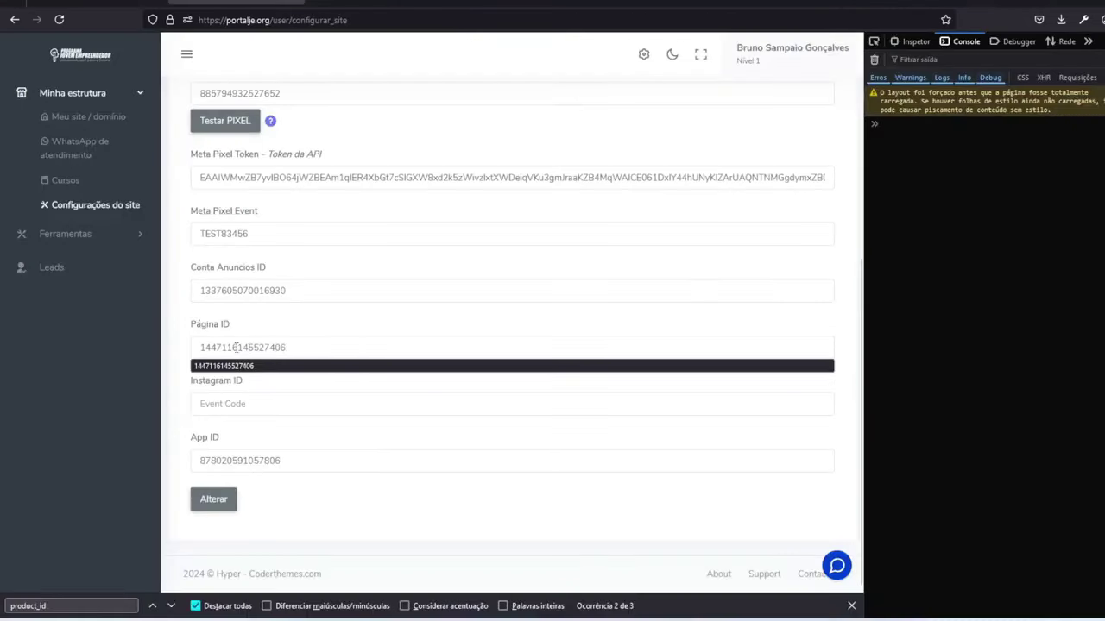
left_click(307, 356)
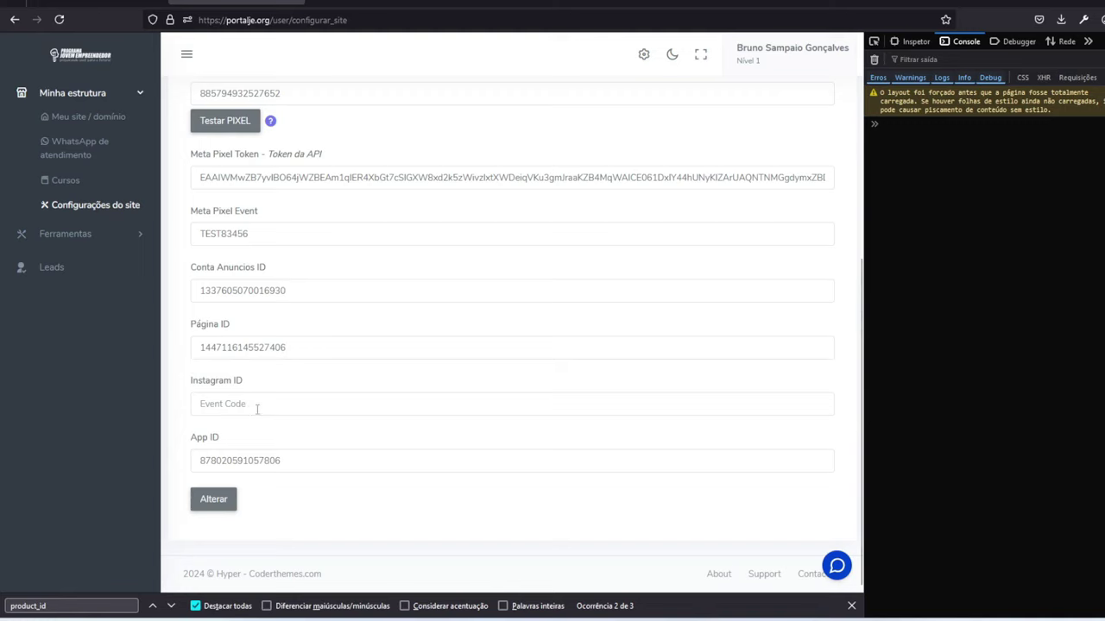
key("alt+Tab")
key("alt+Tab")
key("alt+Tab")
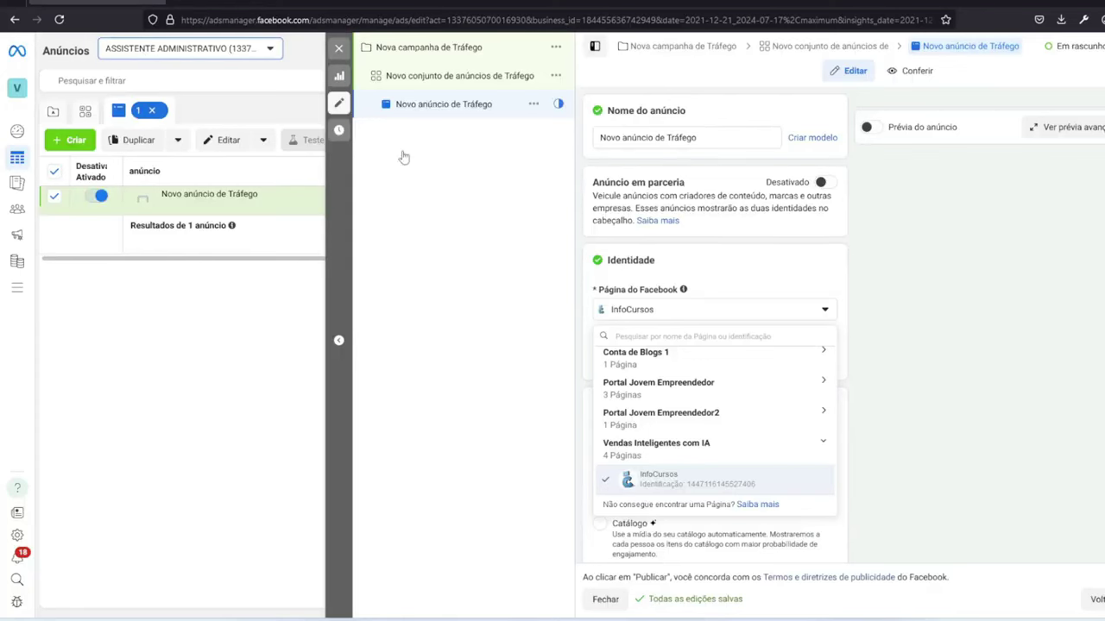
- Replace the page ID in Notepad with the linked Instagram account's ID from Ads Manager
left_click(697, 313)
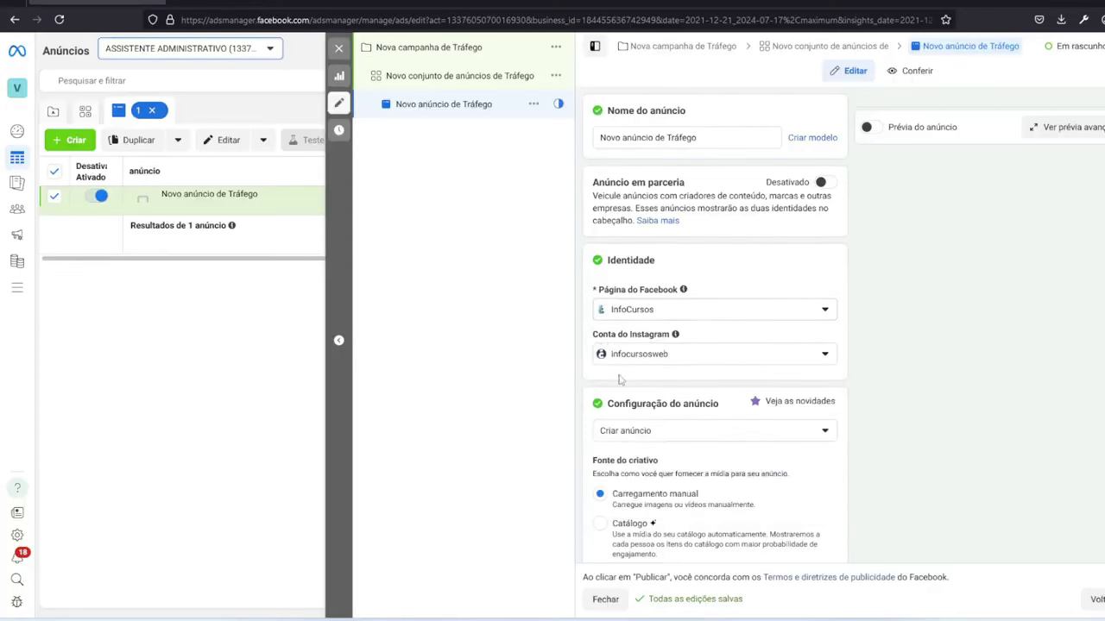
left_click(662, 360)
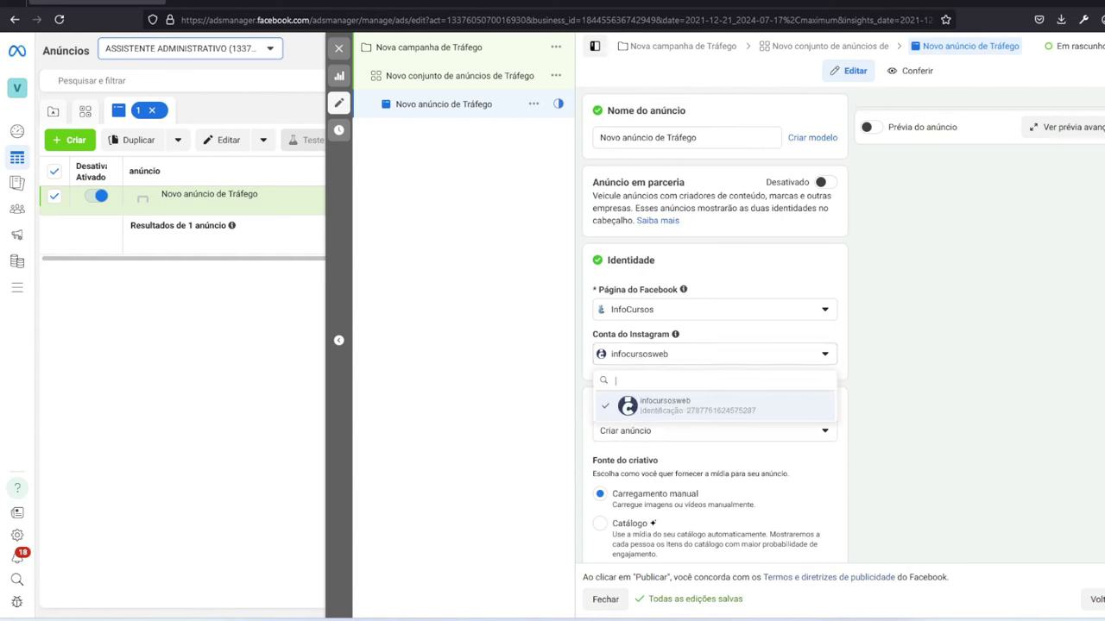
left_click(941, 618)
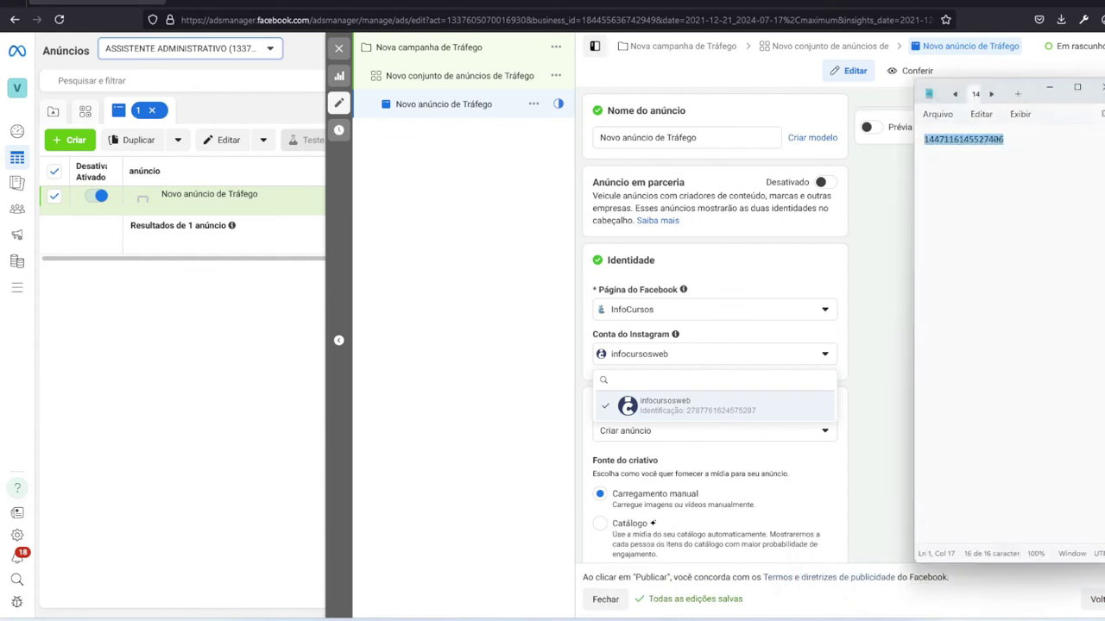
double_click(950, 141)
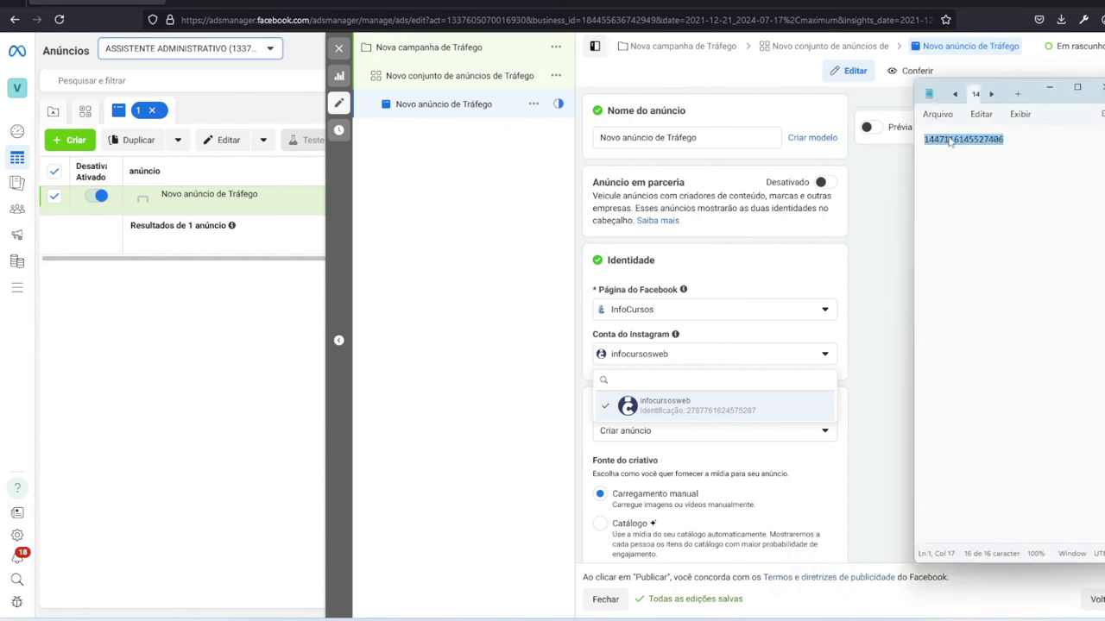
key("BackSpace")
type("27")
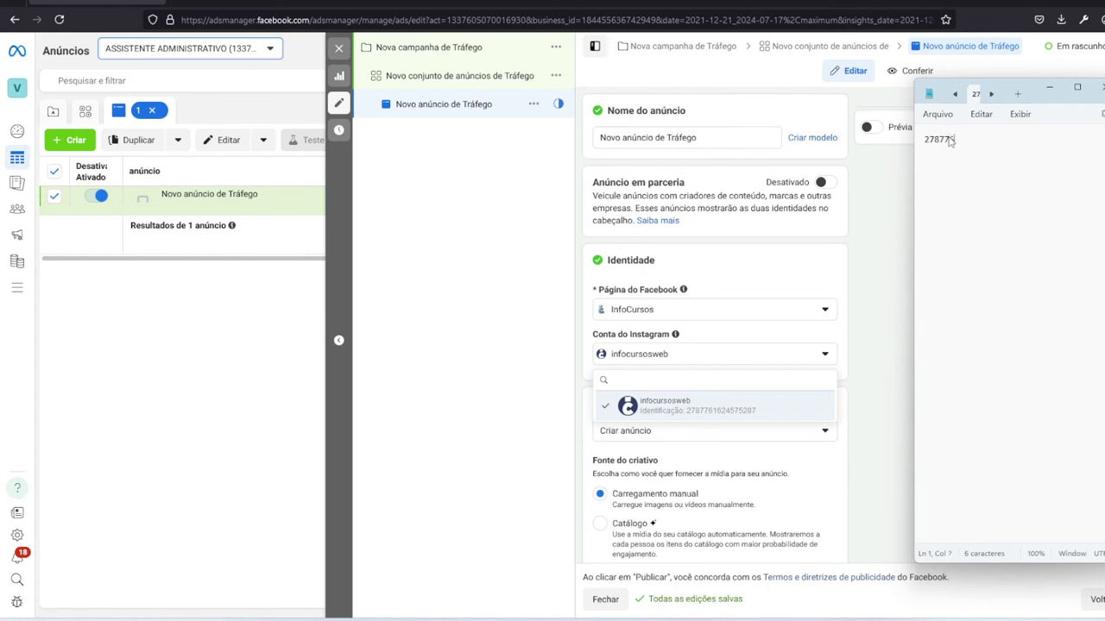
type("87761624575287")
key("ctrl+a")
key("ctrl+c")
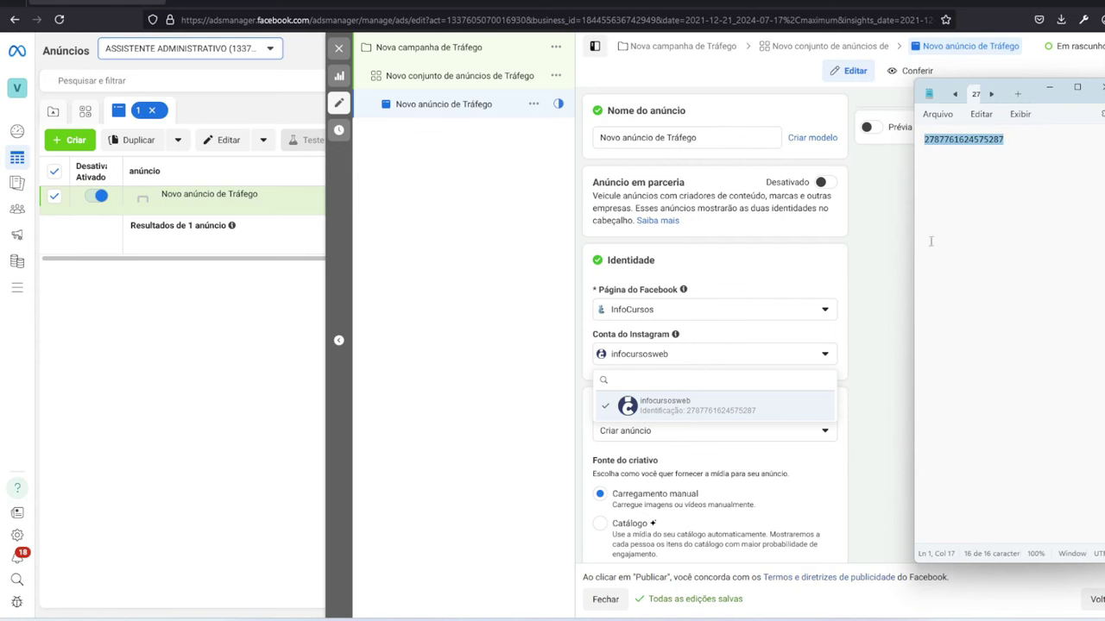
- Paste the Instagram account ID into the portal's Instagram ID field and save with Alterar
key("alt+Tab")
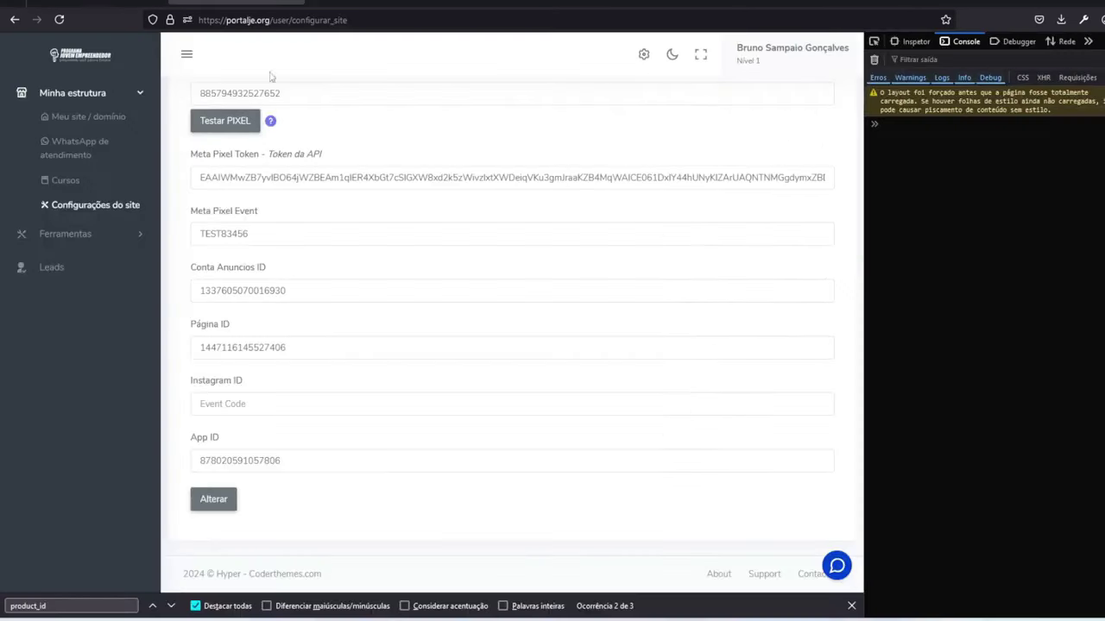
key("ctrl+v")
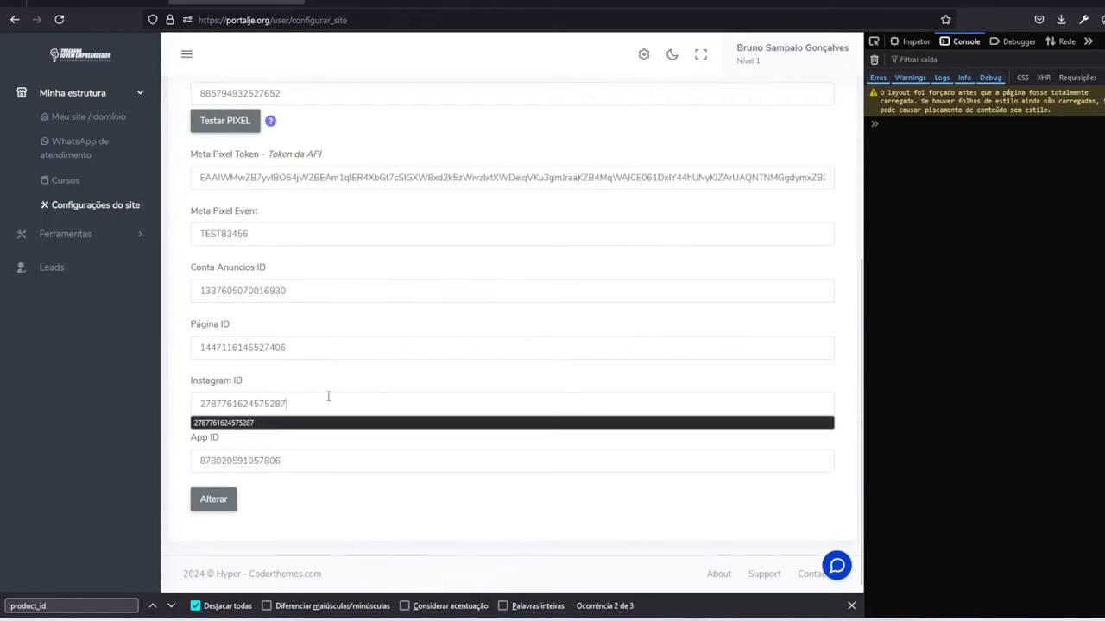
left_click(333, 394)
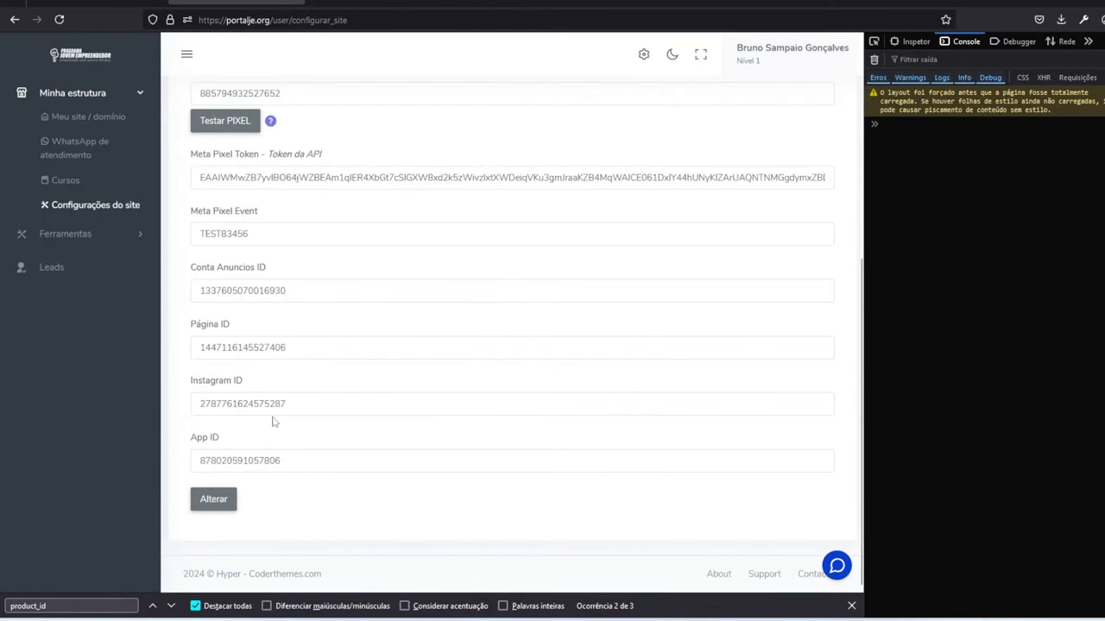
scroll(241, 315, "up", 1)
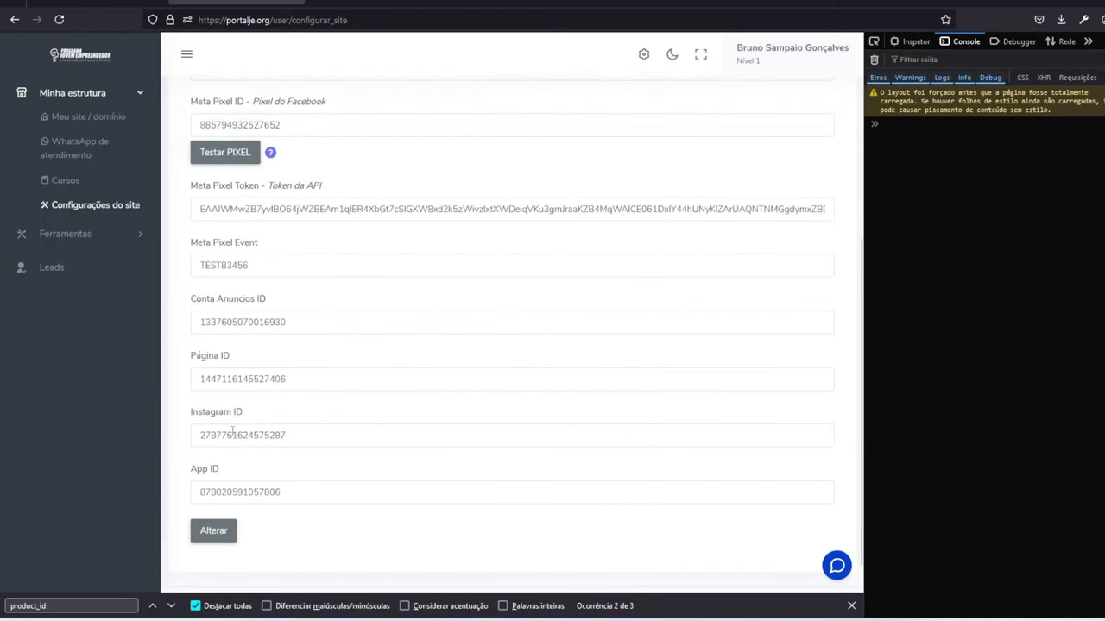
scroll(315, 455, "up", 3)
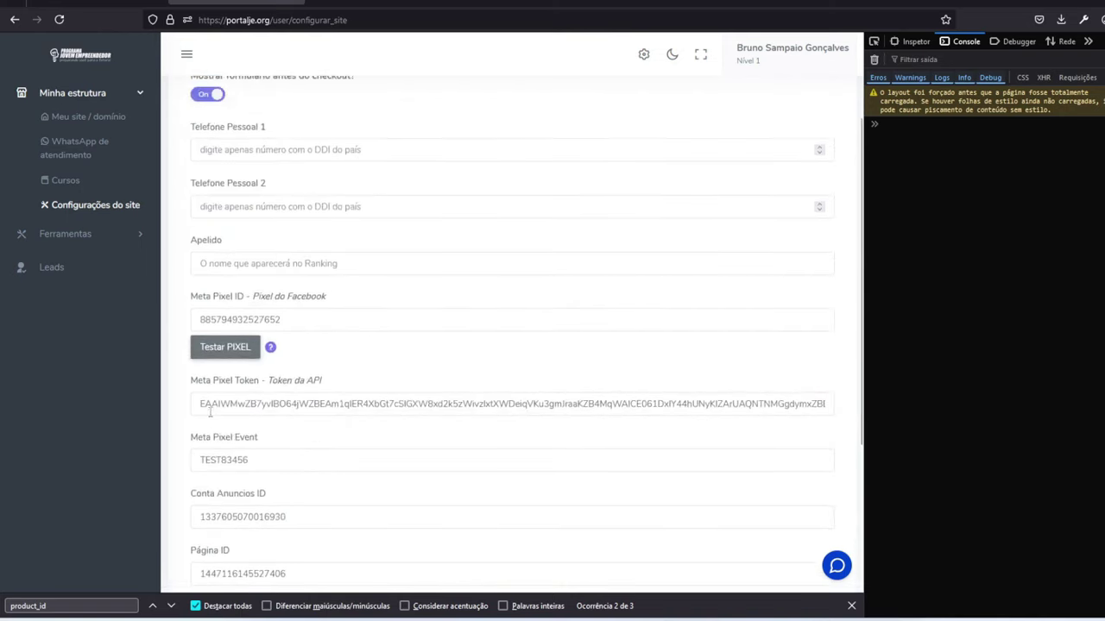
scroll(286, 414, "up", 1)
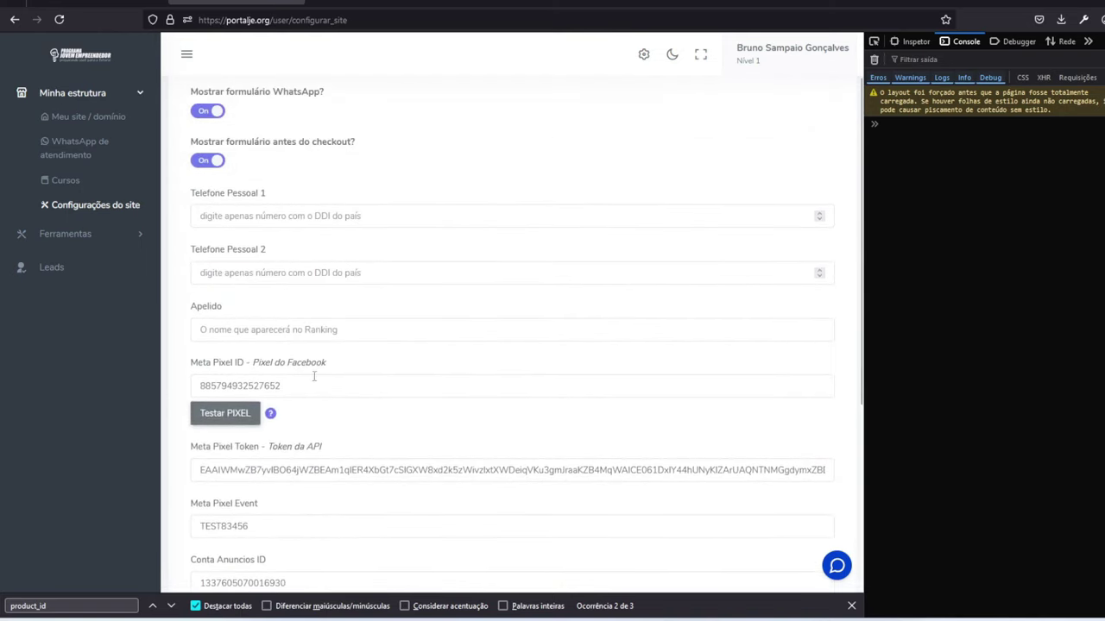
scroll(313, 376, "down", 2)
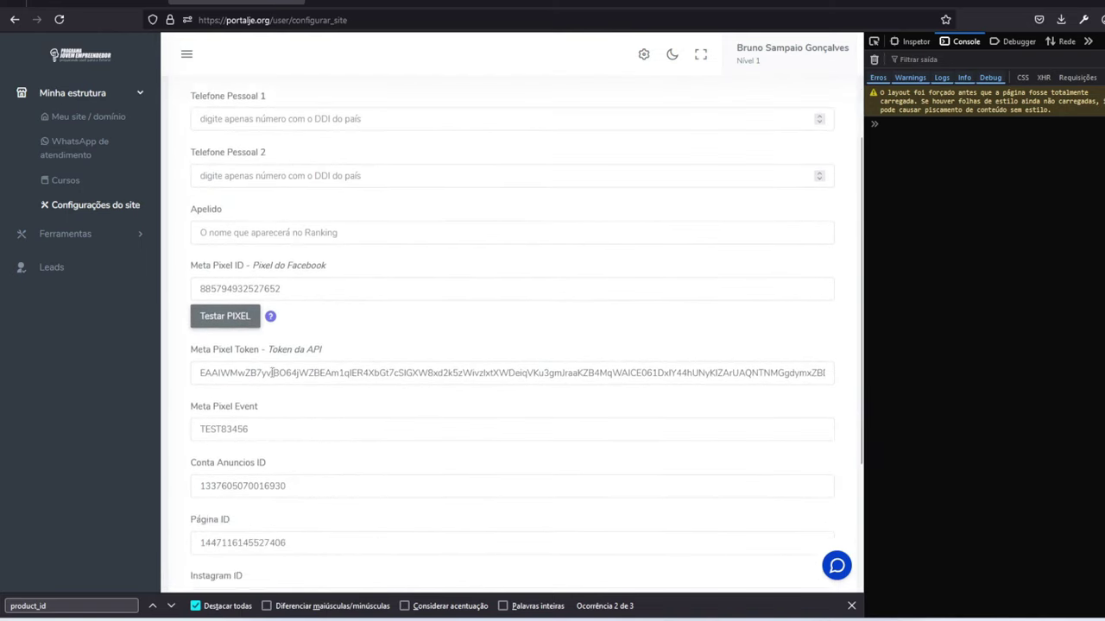
scroll(272, 373, "down", 2)
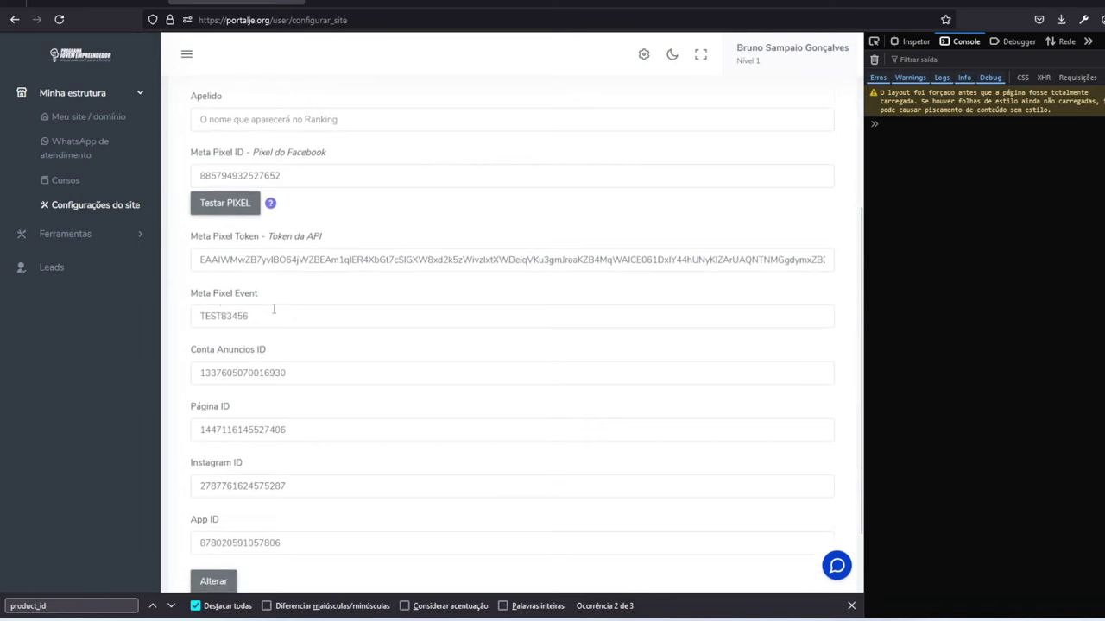
scroll(273, 309, "up", 2)
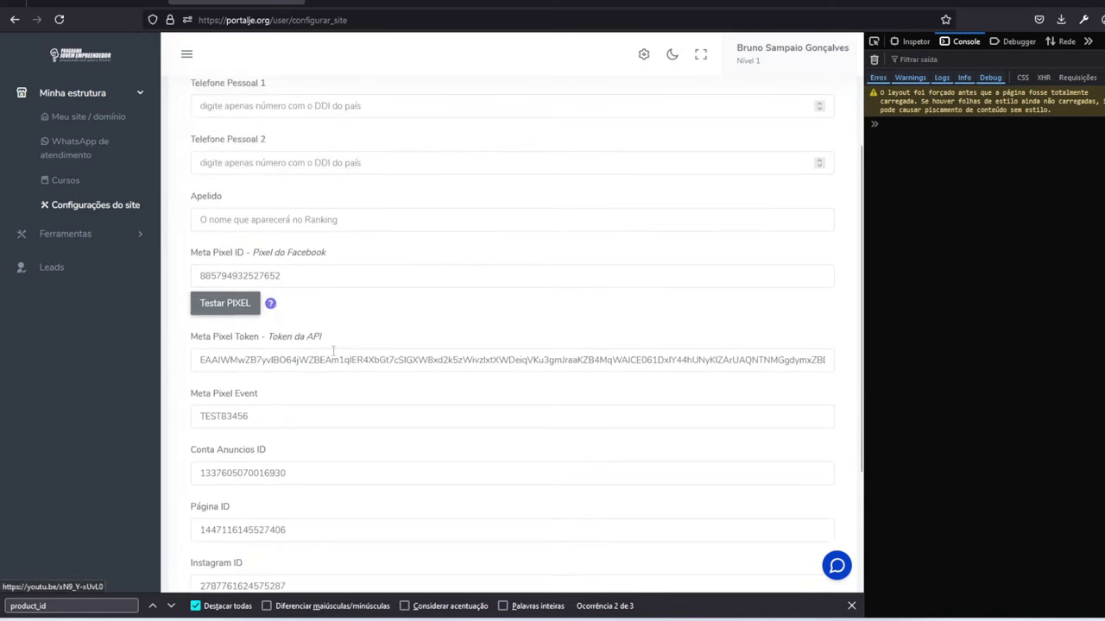
scroll(324, 359, "down", 3)
left_click(210, 502)
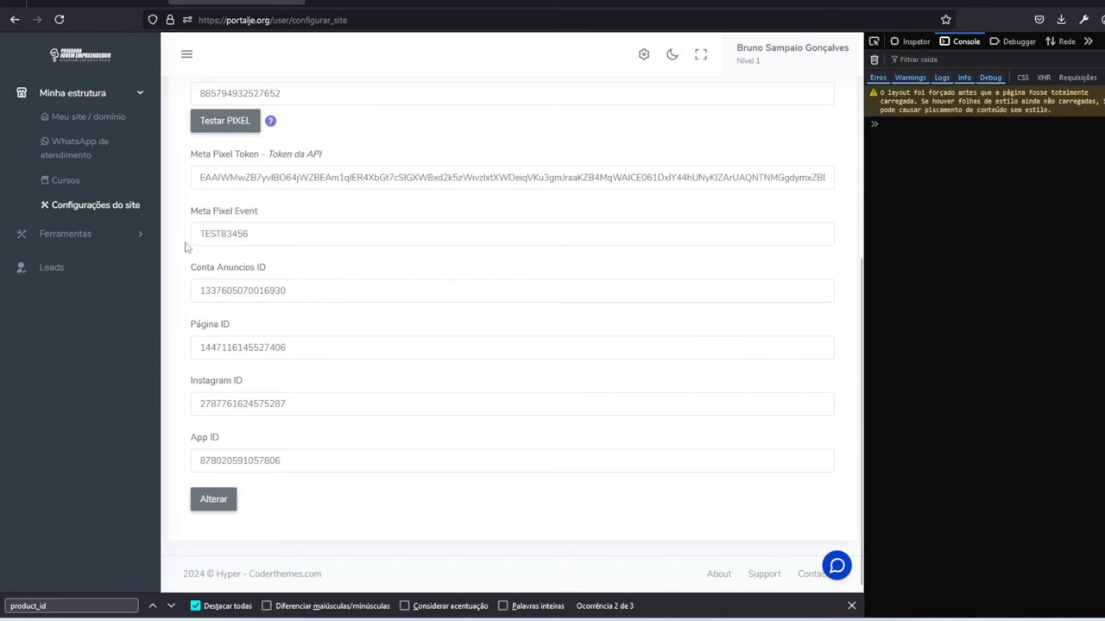
left_click(74, 234)
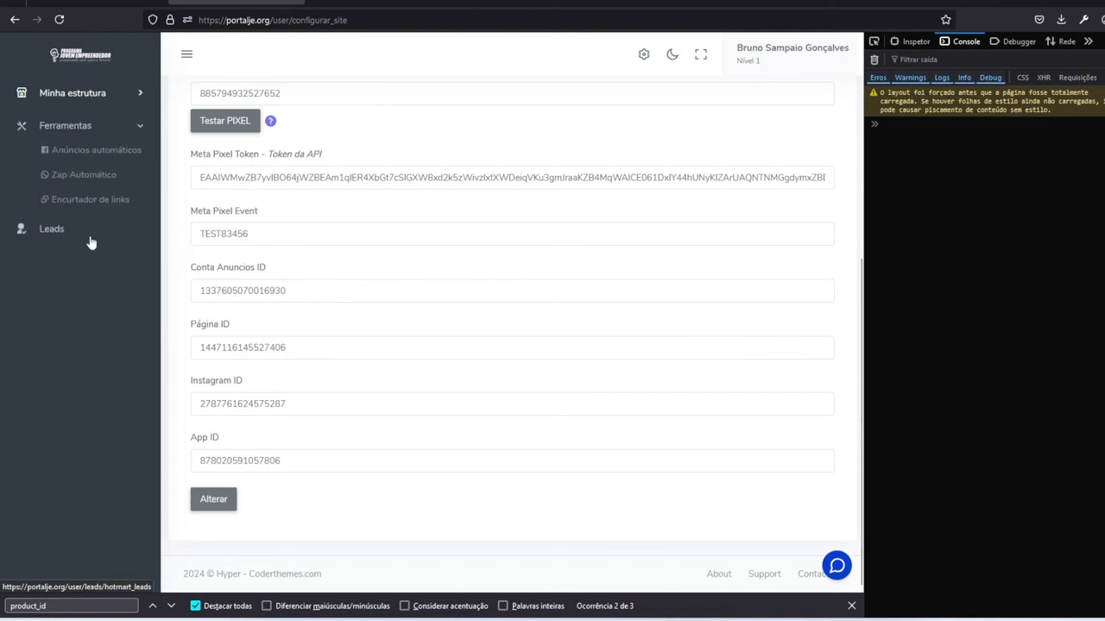
- Open Ferramentas > Anúncios automáticos and switch to the portal window asking for Facebook login
left_click(103, 152)
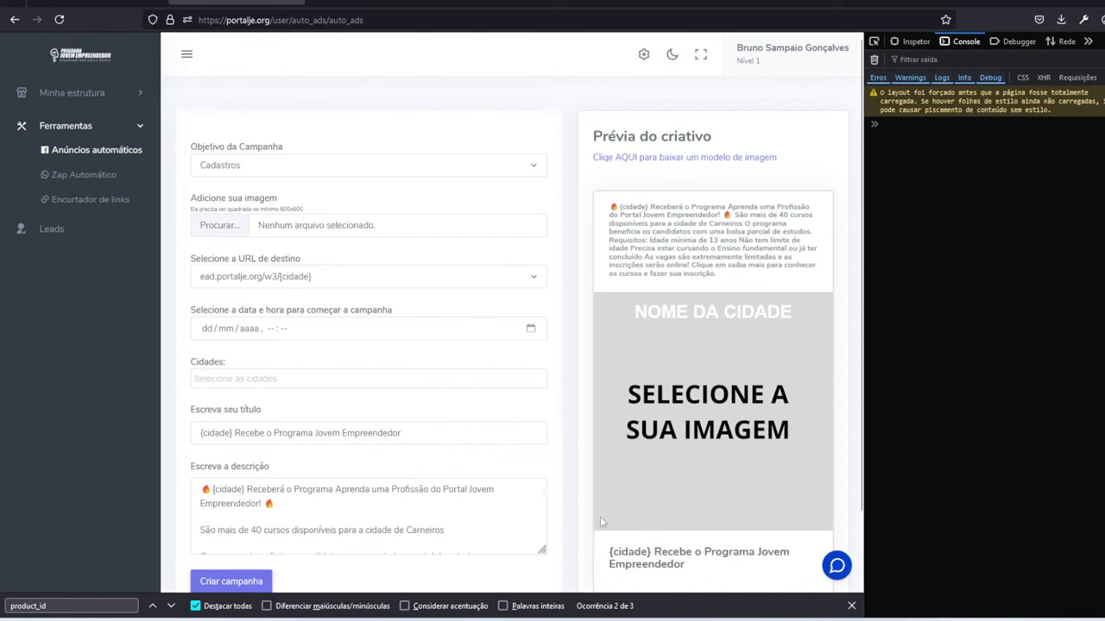
mouse_move(665, 620)
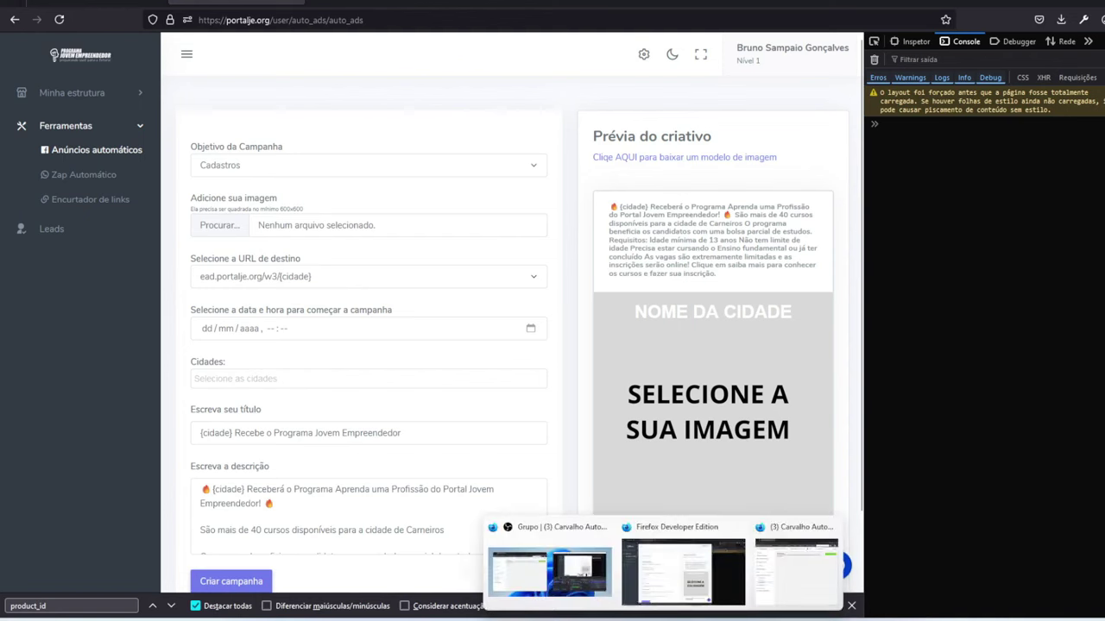
left_click(796, 572)
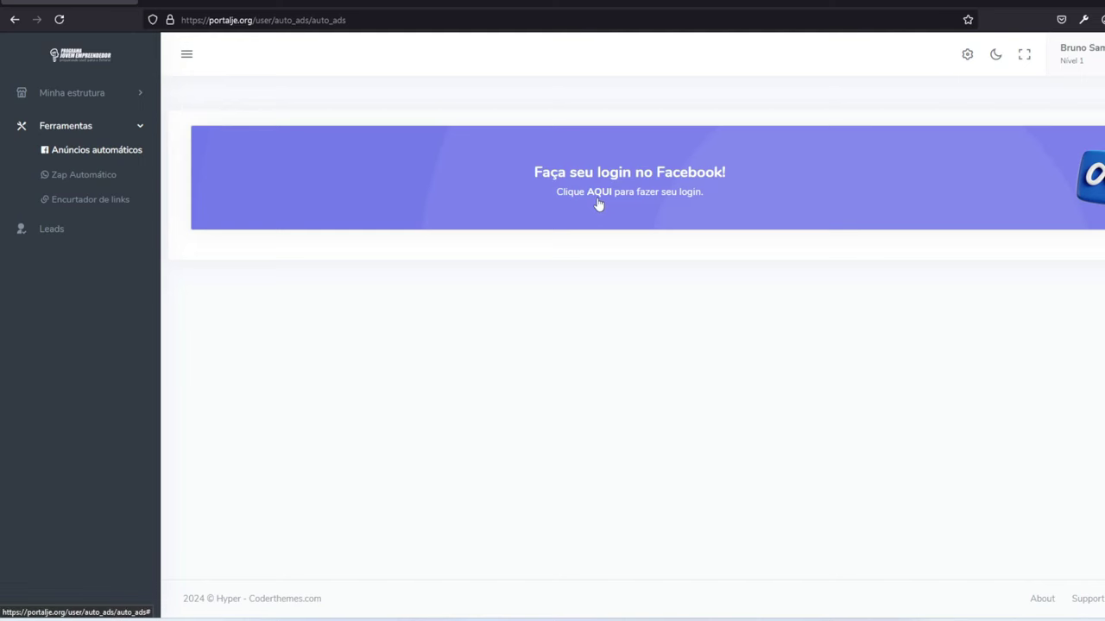
- Start the Facebook login from the AQUI link, then close its popup
left_click(598, 202)
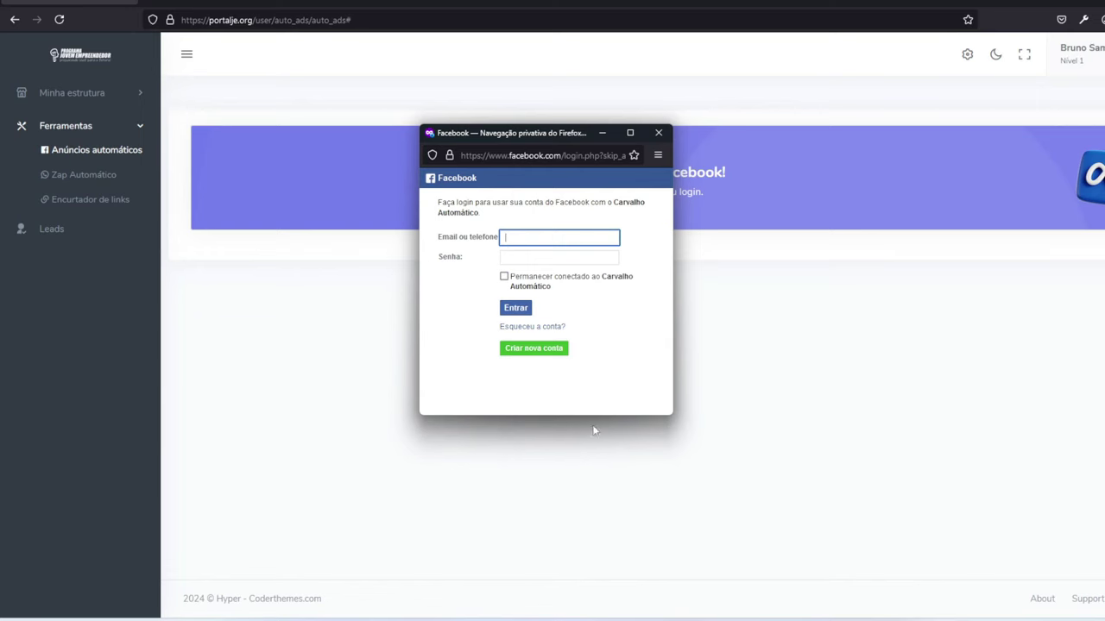
left_click(657, 133)
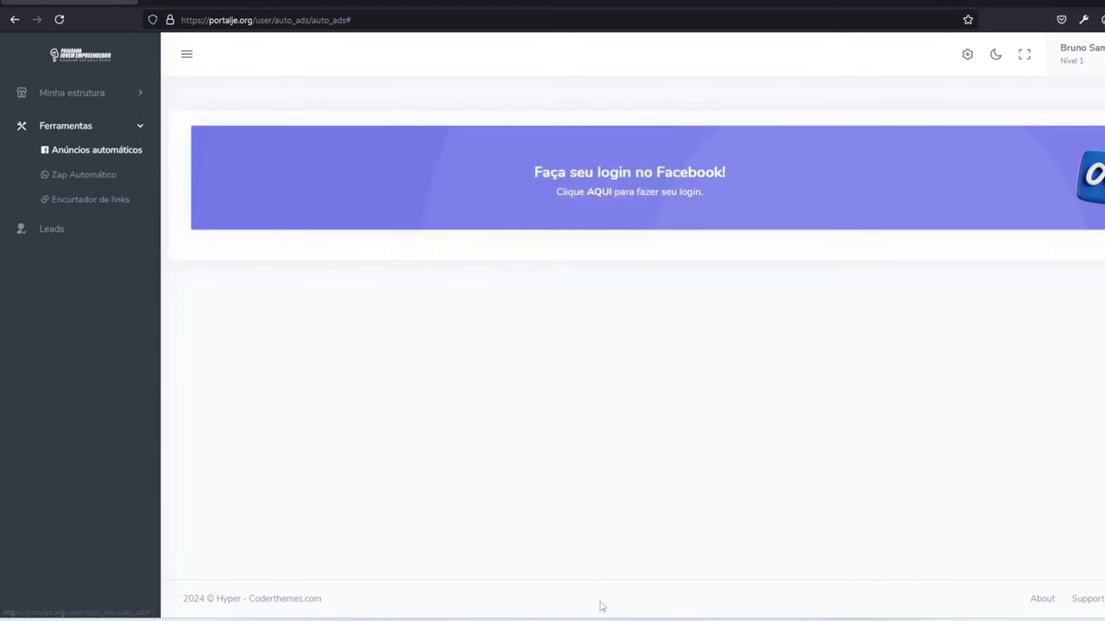
- Return to the campaign form window, close developer tools, and reload the Anúncios automáticos page
left_click(547, 567)
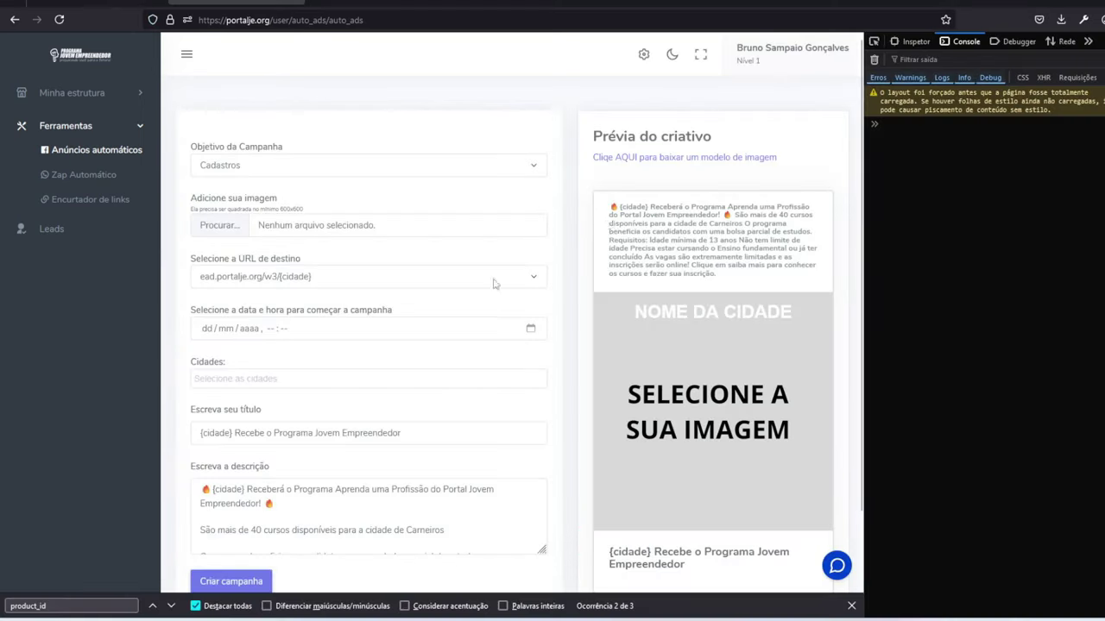
key("F12")
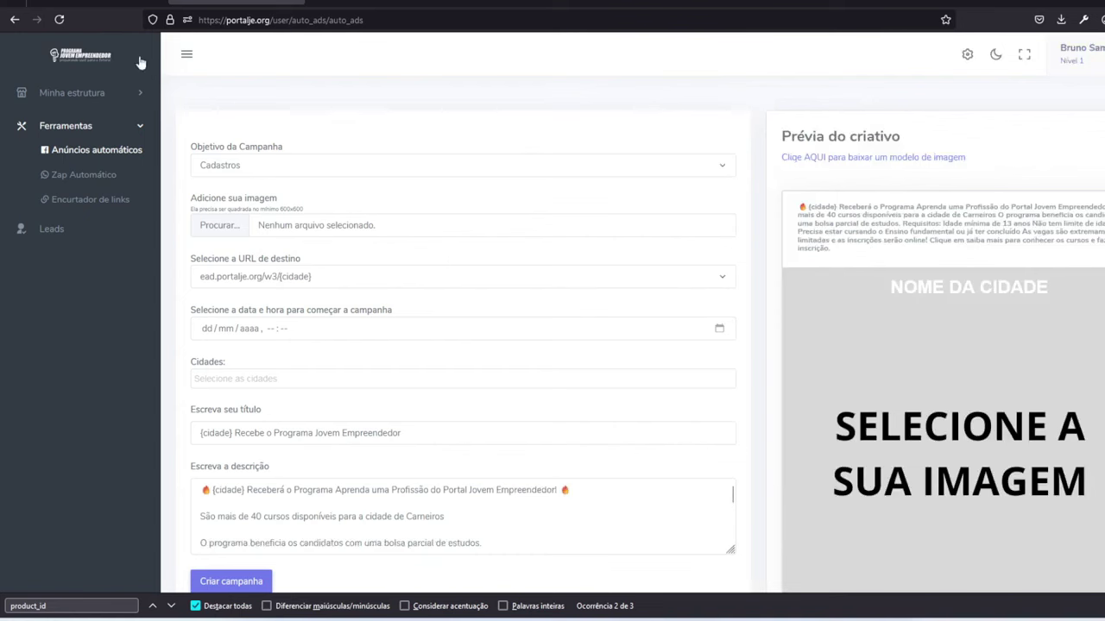
left_click(60, 19)
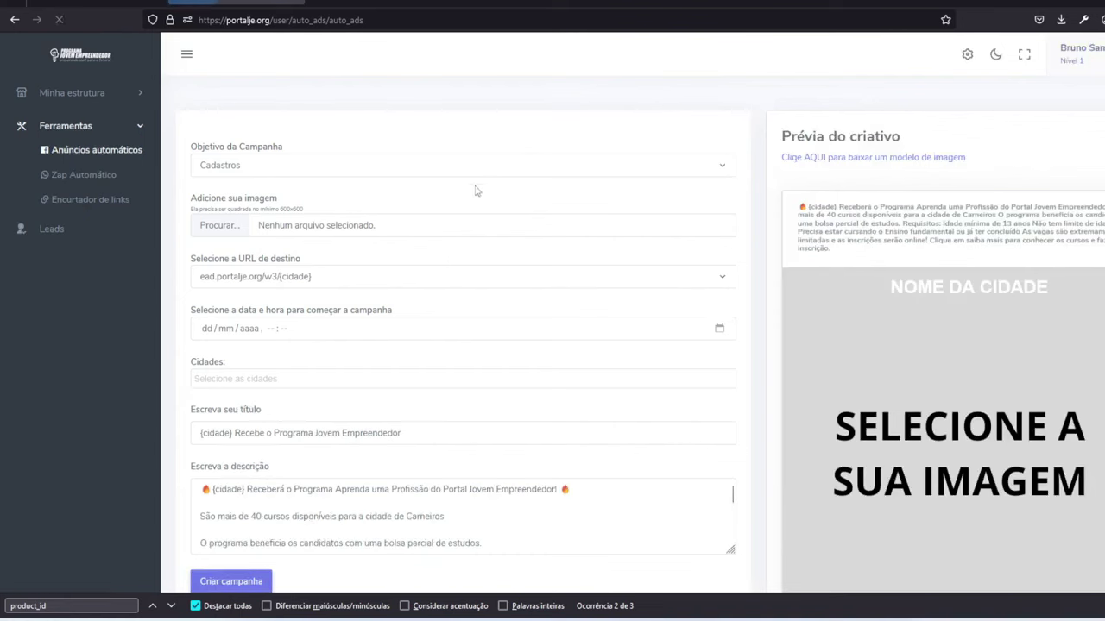
scroll(924, 380, "down", 2)
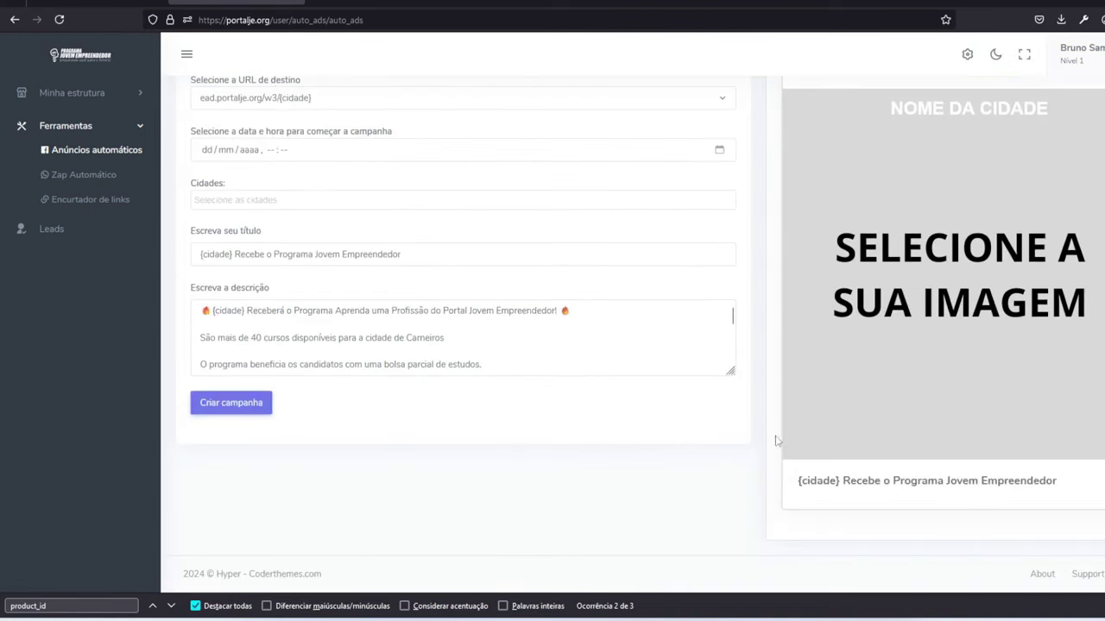
scroll(628, 409, "up", 2)
scroll(621, 389, "down", 2)
scroll(834, 466, "up", 1)
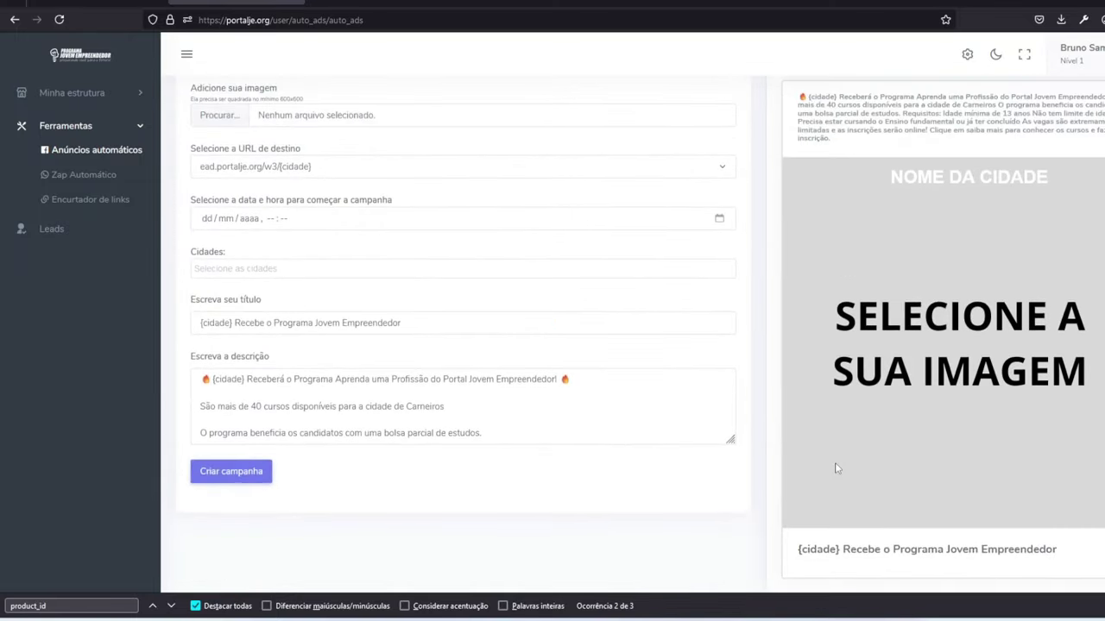
scroll(1023, 527, "up", 1)
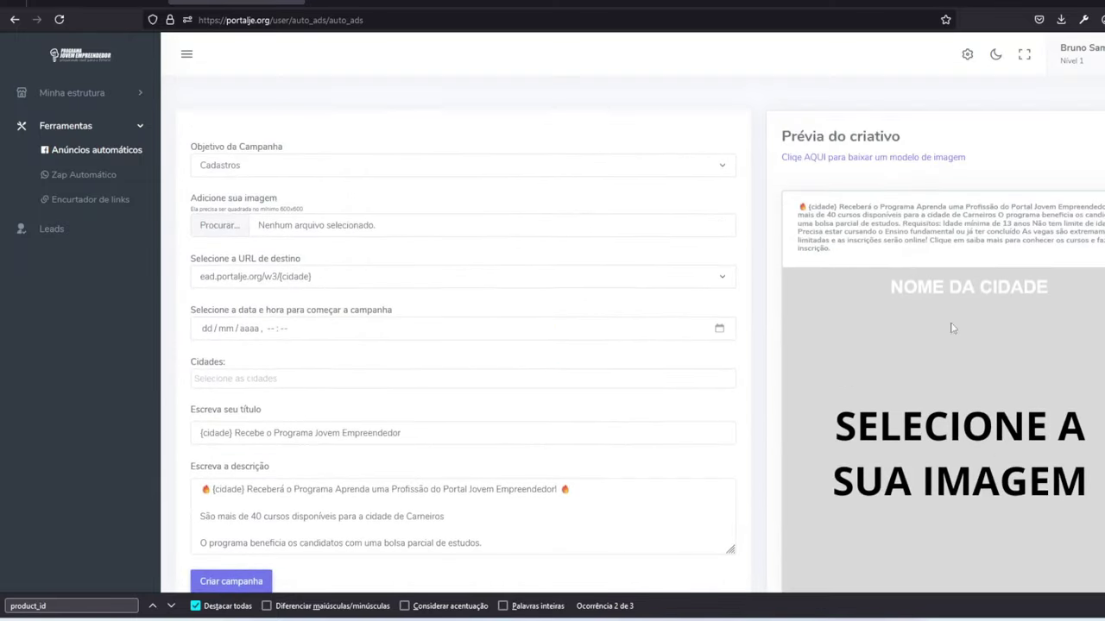
scroll(932, 377, "down", 2)
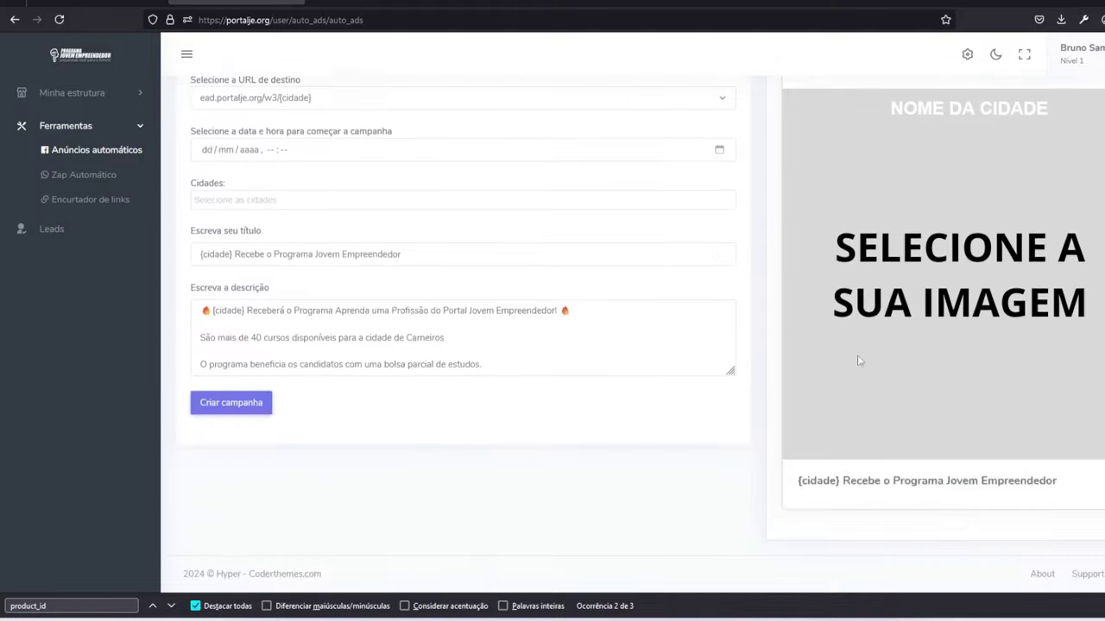
scroll(858, 358, "up", 2)
scroll(874, 392, "down", 1)
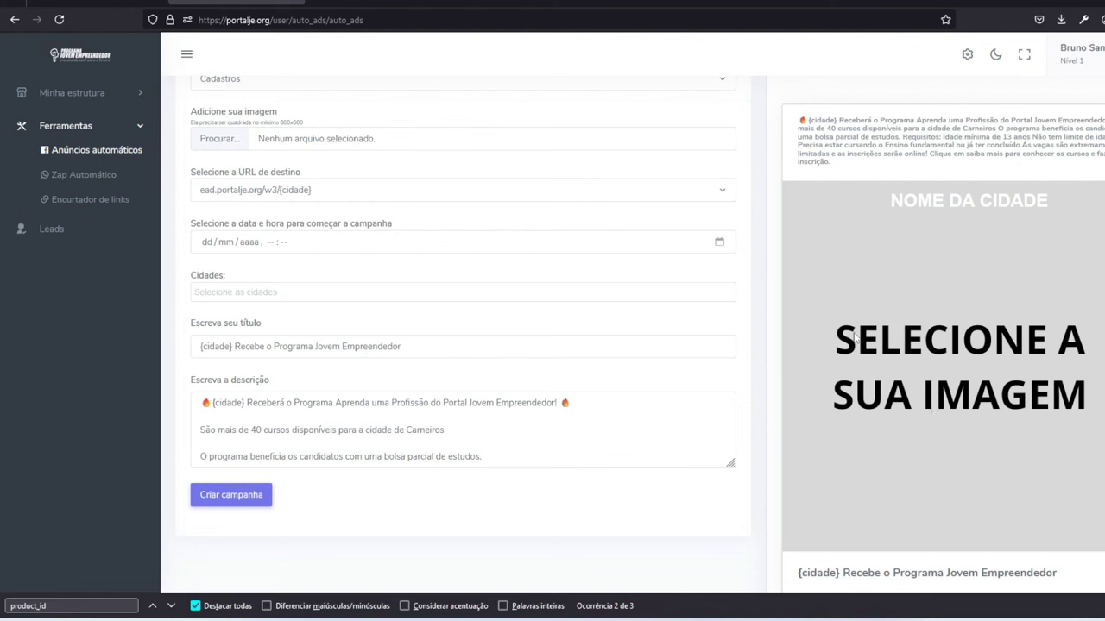
scroll(977, 313, "up", 2)
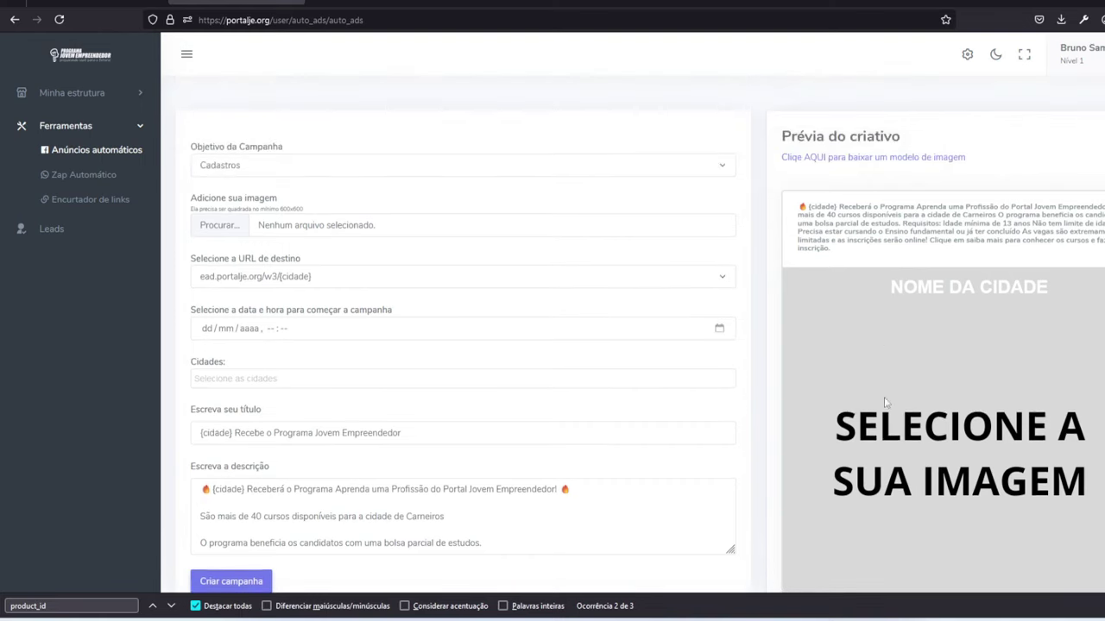
- Open the sample image template from the Prévia do criativo panel's download link
left_click_drag(1059, 289, 880, 288)
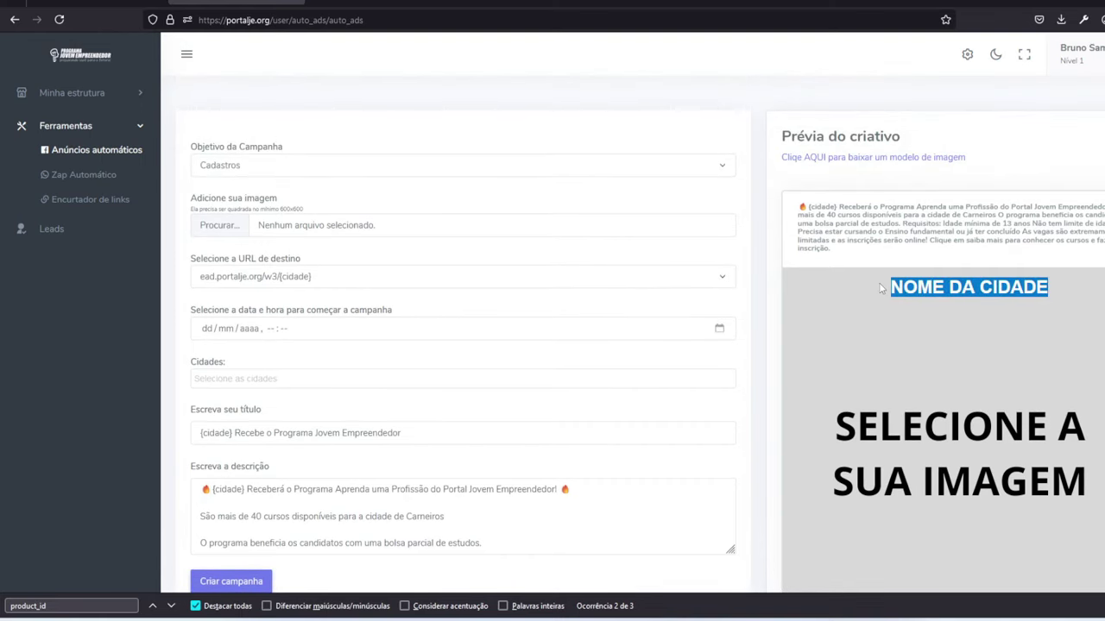
left_click(910, 290)
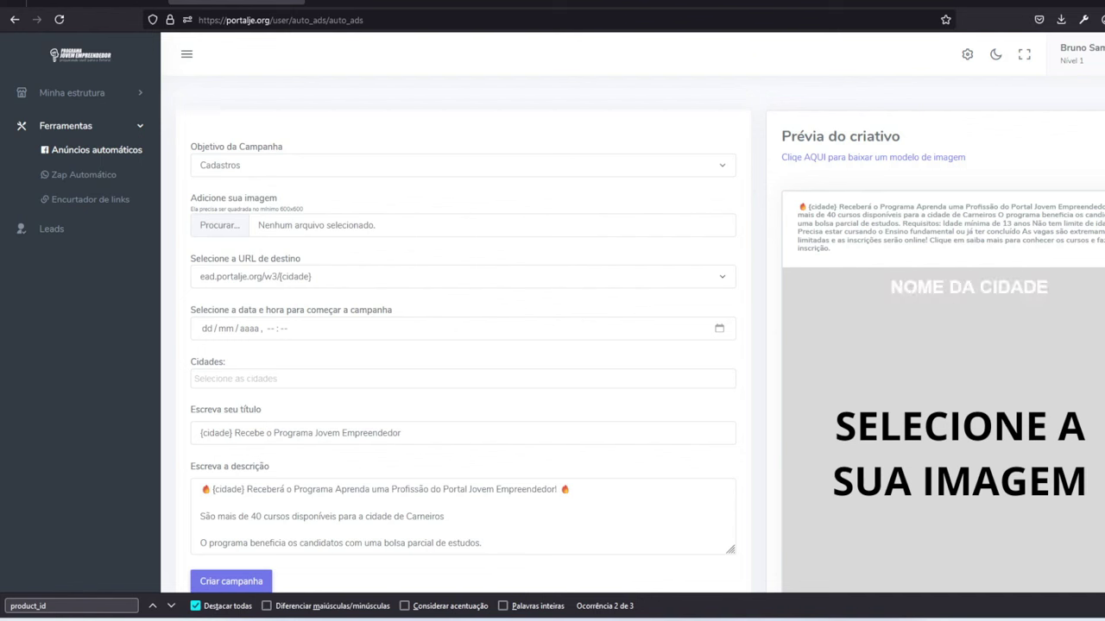
scroll(936, 339, "down", 2)
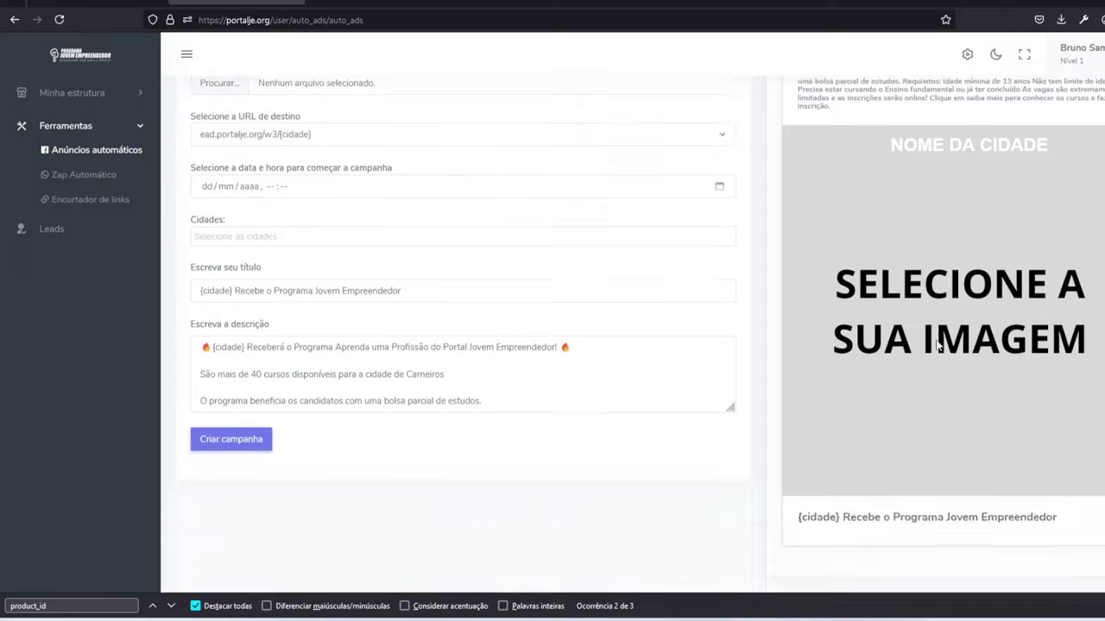
scroll(916, 354, "up", 2)
left_click(844, 158)
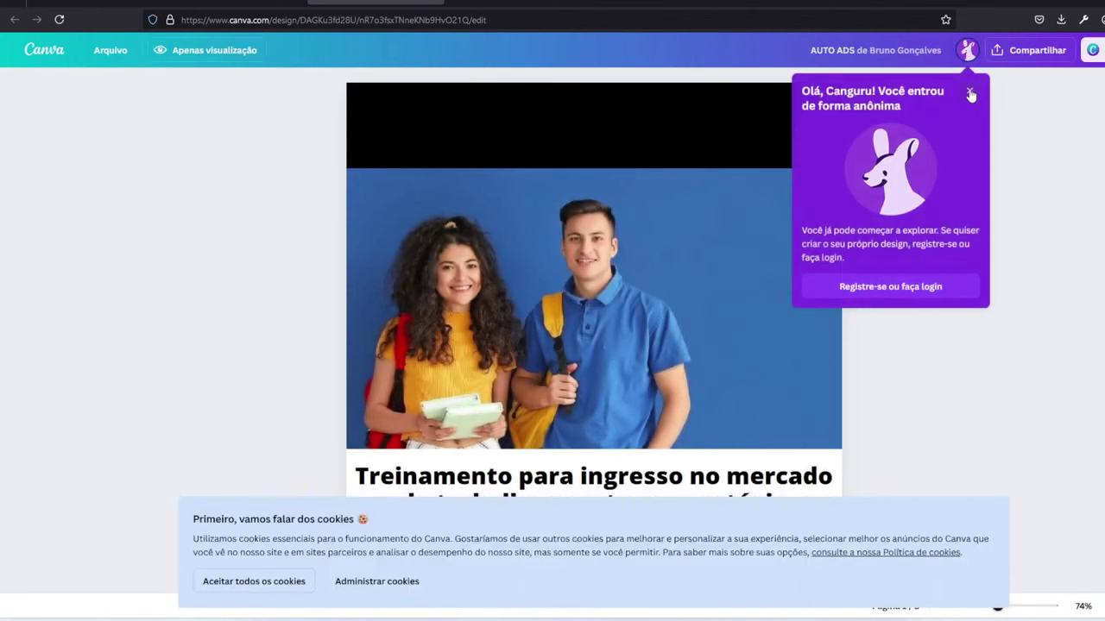
- Dismiss Canva's welcome notice, accept all cookies, and review the three AUTO ADS pages
left_click(969, 90)
left_click(254, 581)
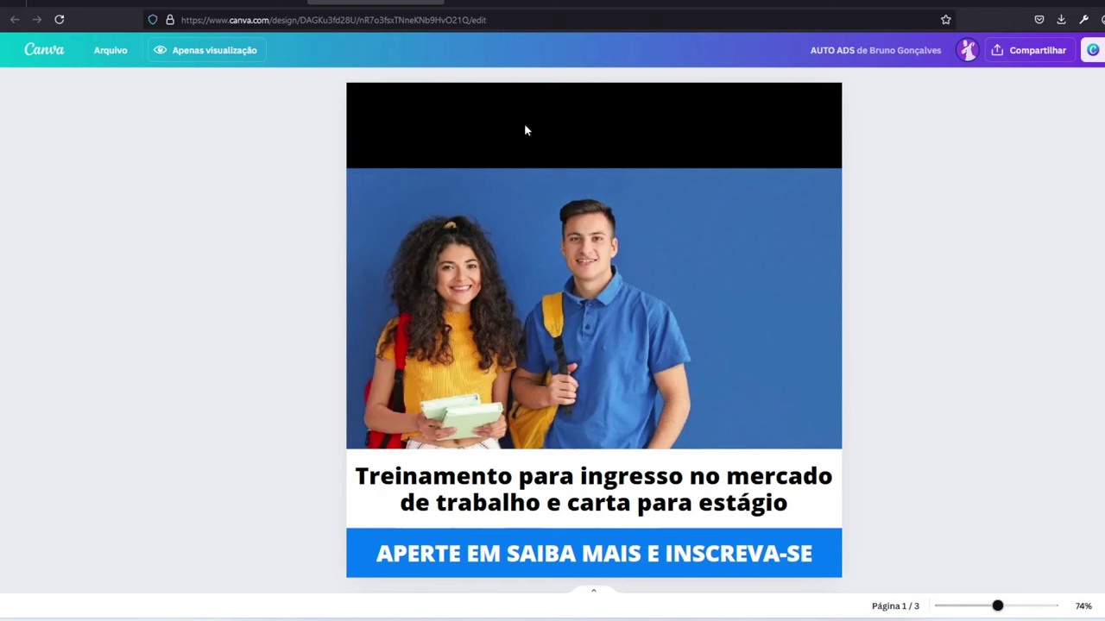
scroll(615, 261, "down", 1)
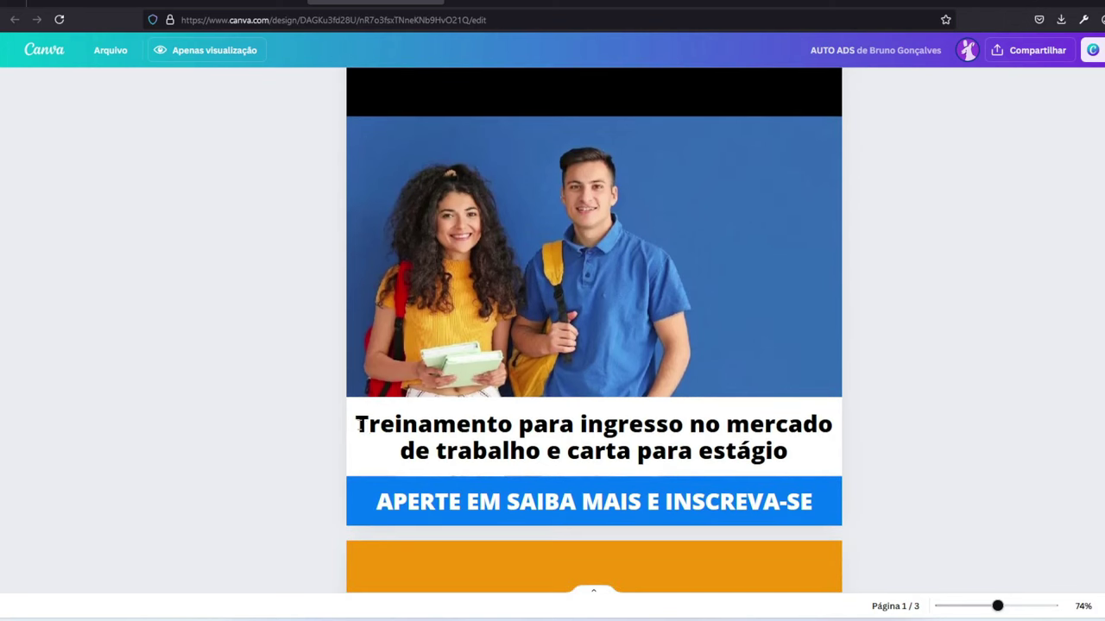
left_click_drag(357, 425, 788, 453)
scroll(653, 267, "down", 10)
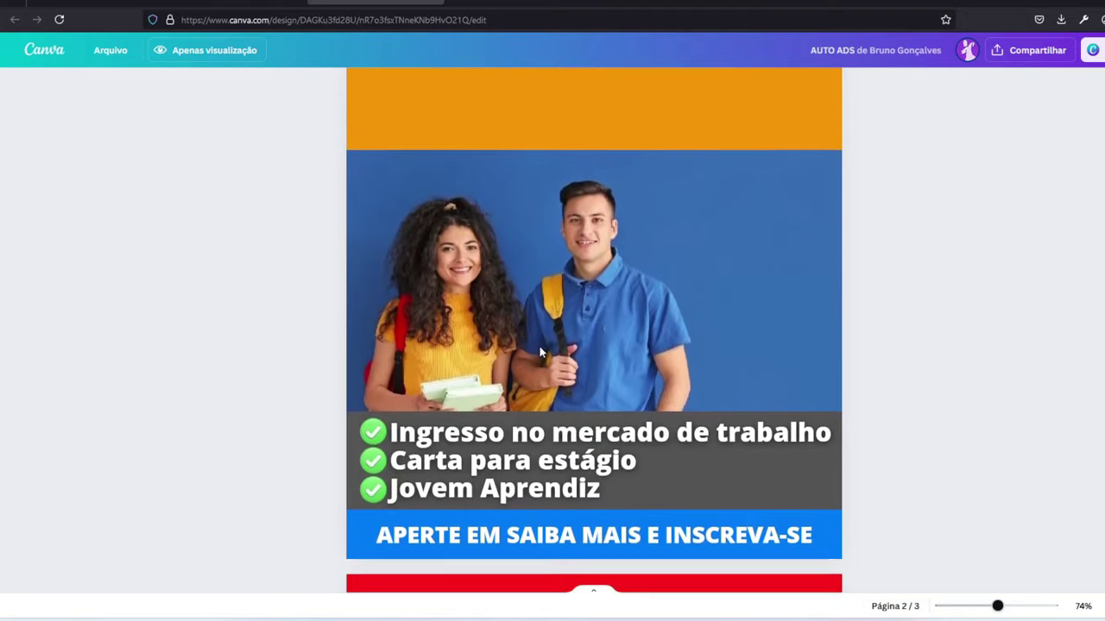
scroll(538, 345, "down", 4)
scroll(540, 352, "down", 7)
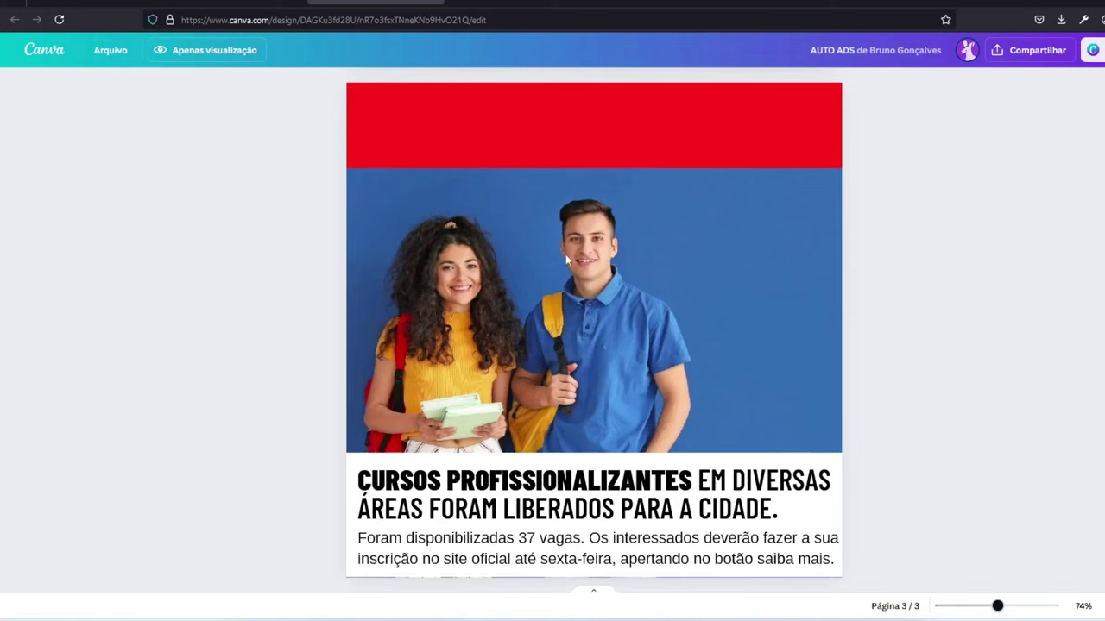
scroll(595, 280, "up", 20)
scroll(648, 365, "up", 3)
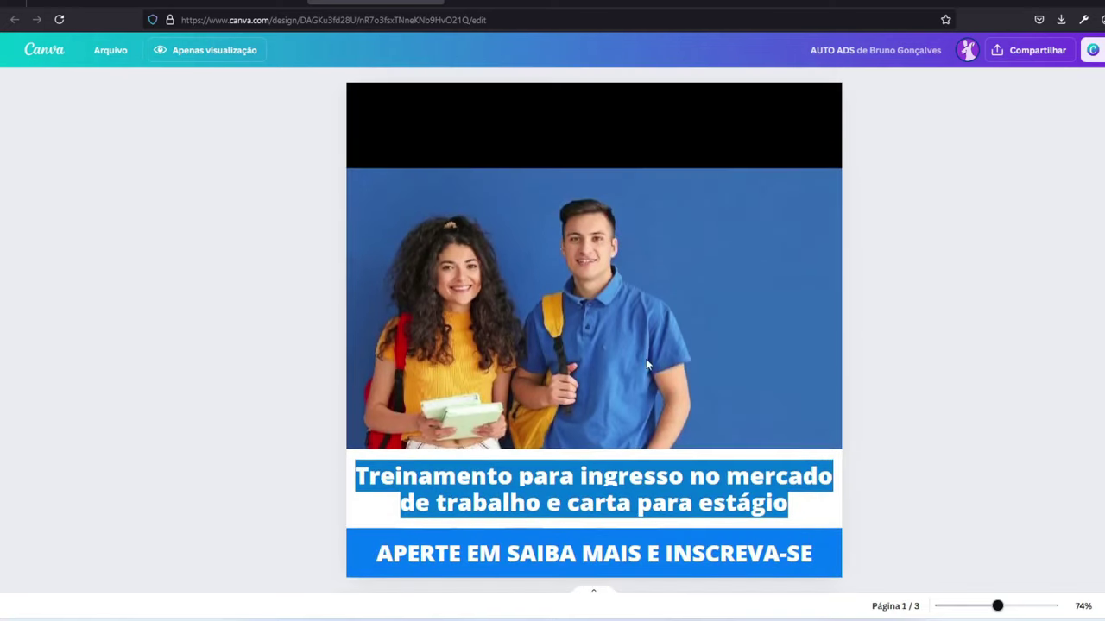
- Bring the Canva home window listing Cópia de AUTO ADS into place, maximized
left_click(109, 51)
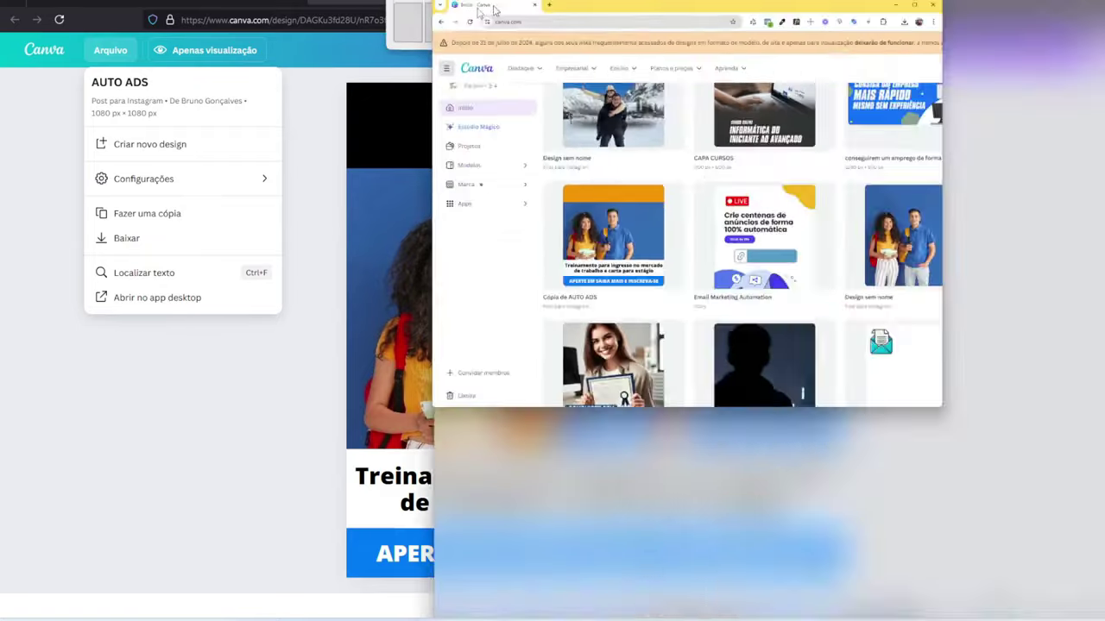
left_click_drag(500, 10, 315, 57)
left_click(953, 51)
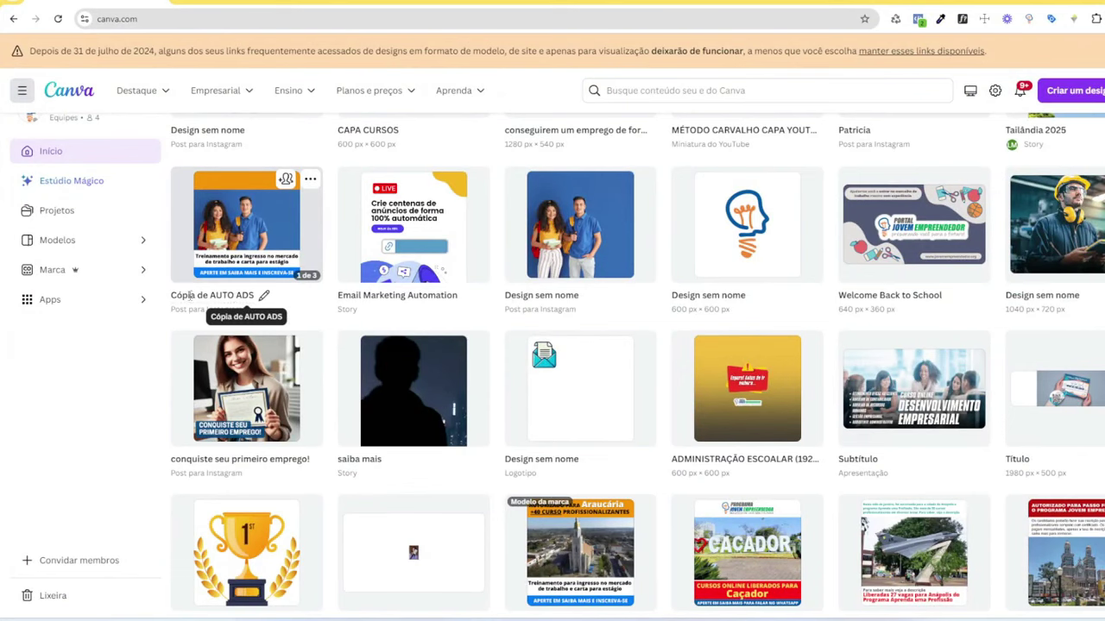
- Open the Cópia de AUTO ADS design from Canva home and scroll through its pages
left_click(239, 228)
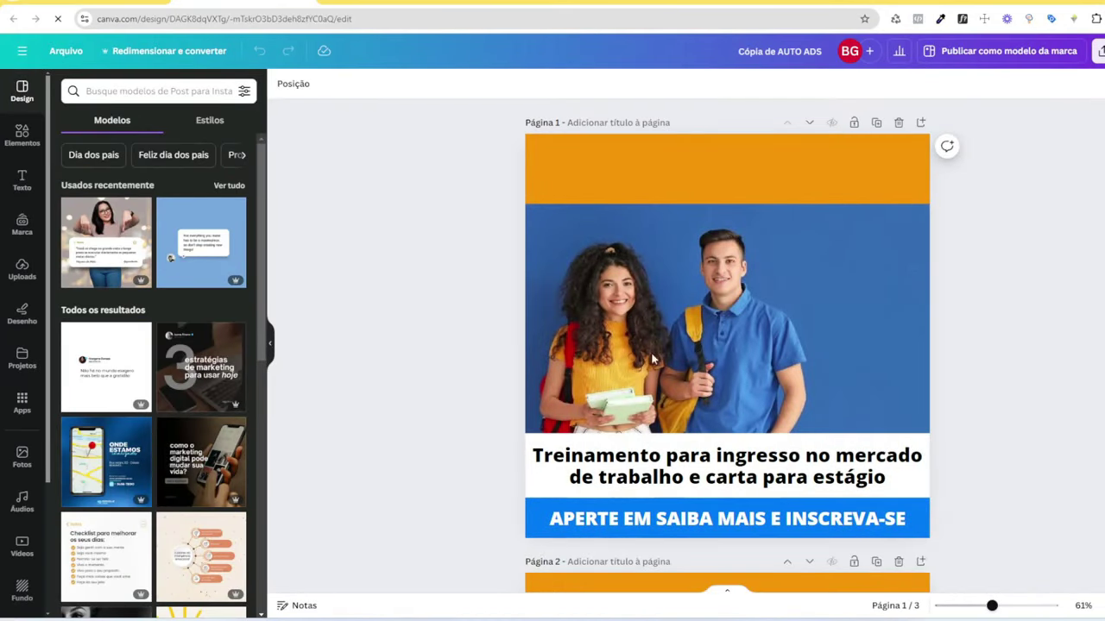
scroll(652, 304, "down", 2)
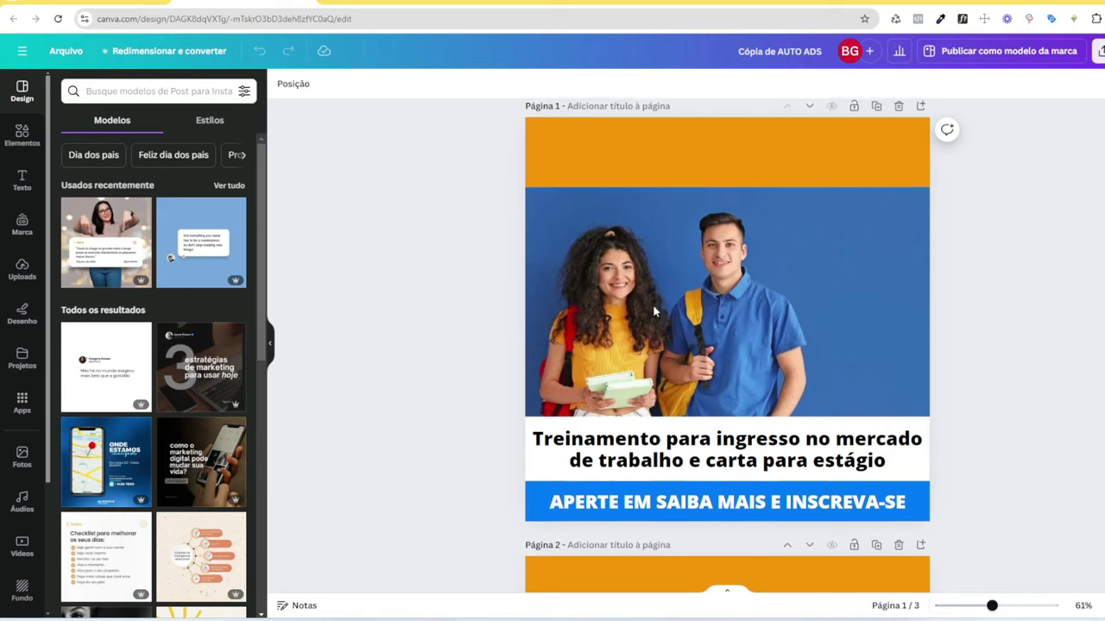
scroll(654, 312, "down", 3)
scroll(653, 311, "down", 6)
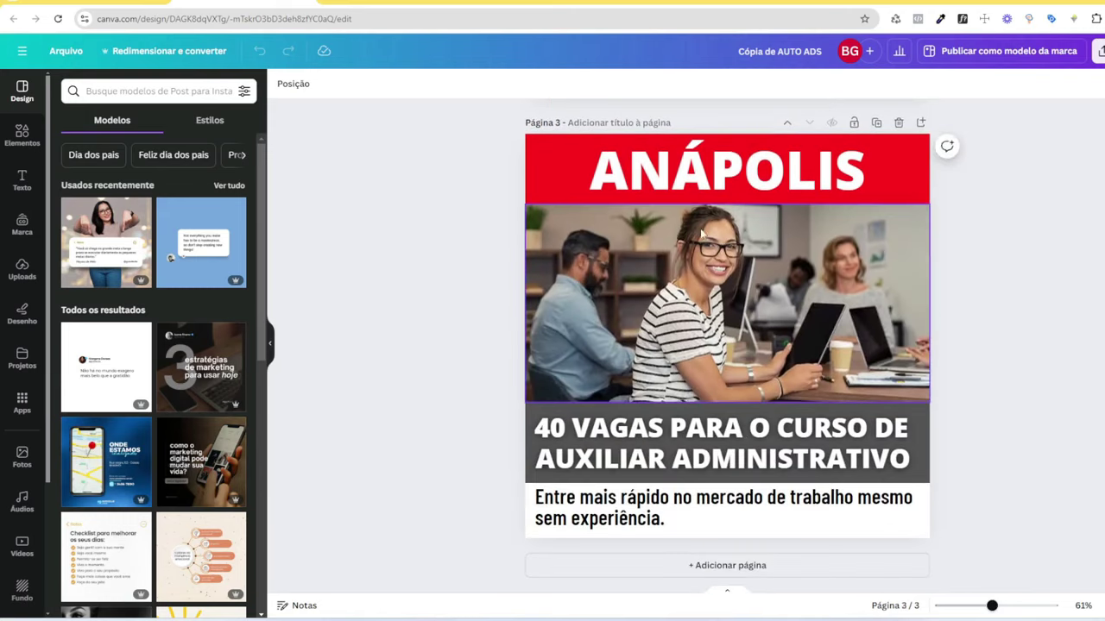
- Delete the ANÁPOLIS text from page 3's red bar
scroll(629, 236, "up", 1)
left_click(664, 248)
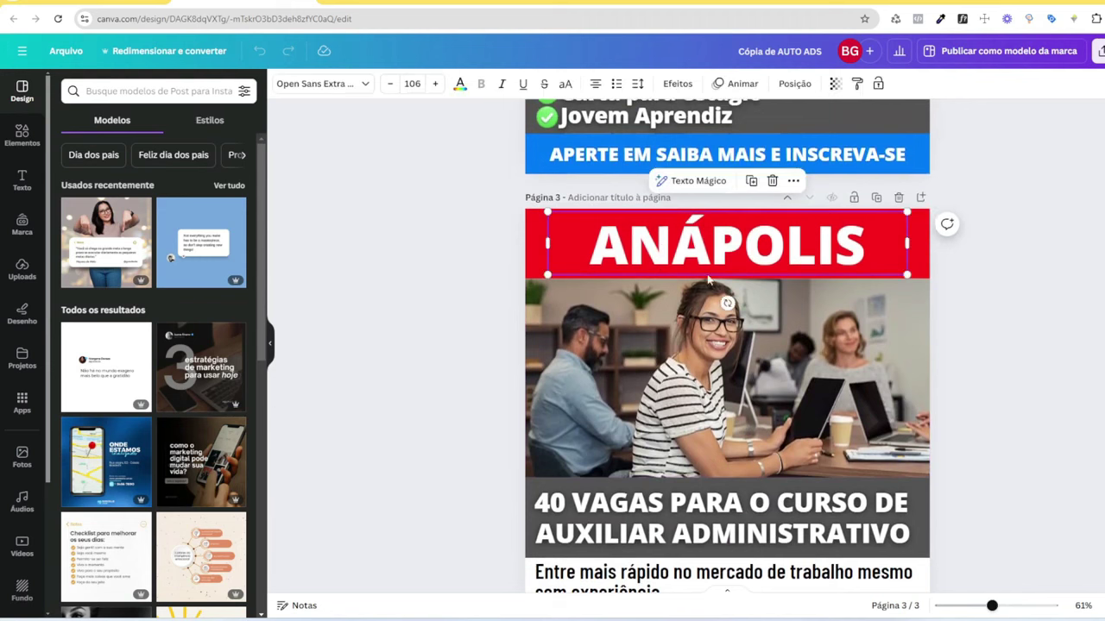
key("Delete")
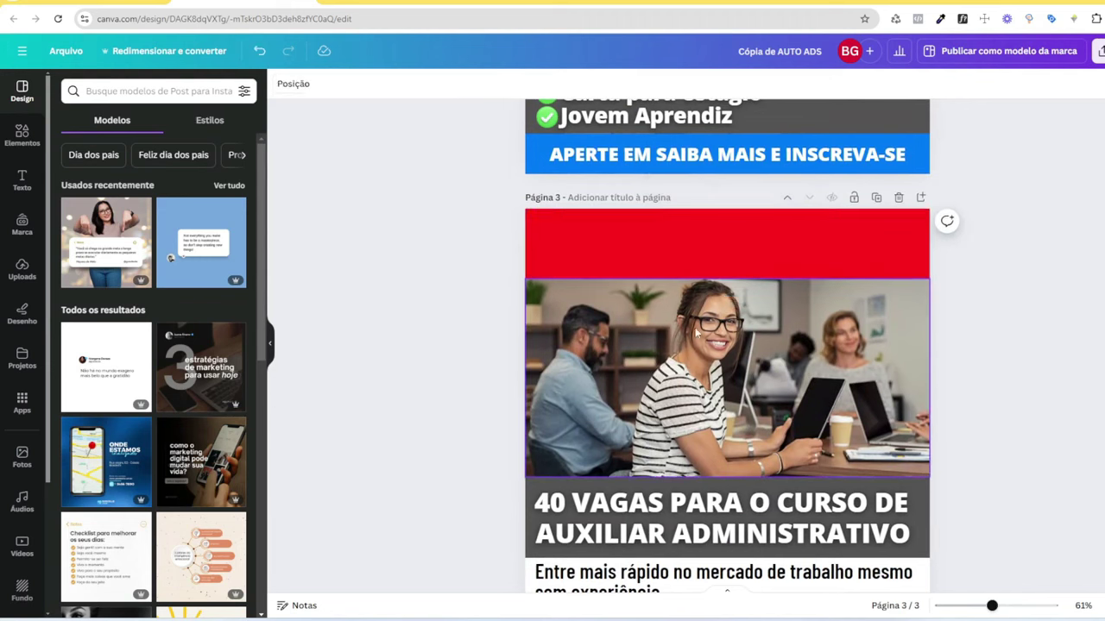
scroll(712, 341, "down", 1)
scroll(623, 458, "up", 2)
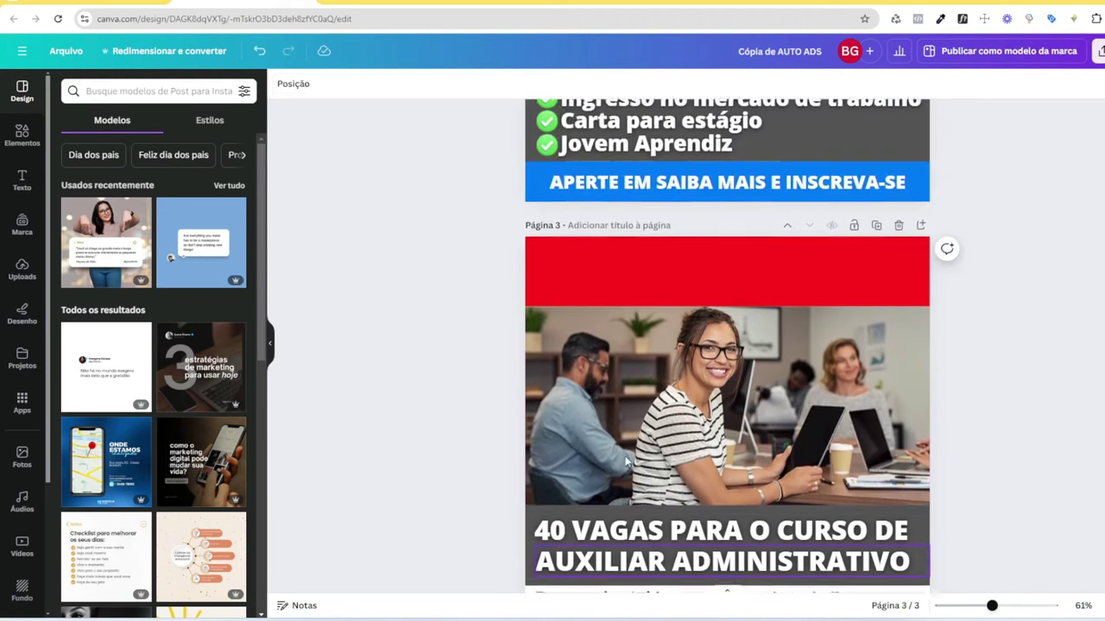
scroll(658, 422, "up", 5)
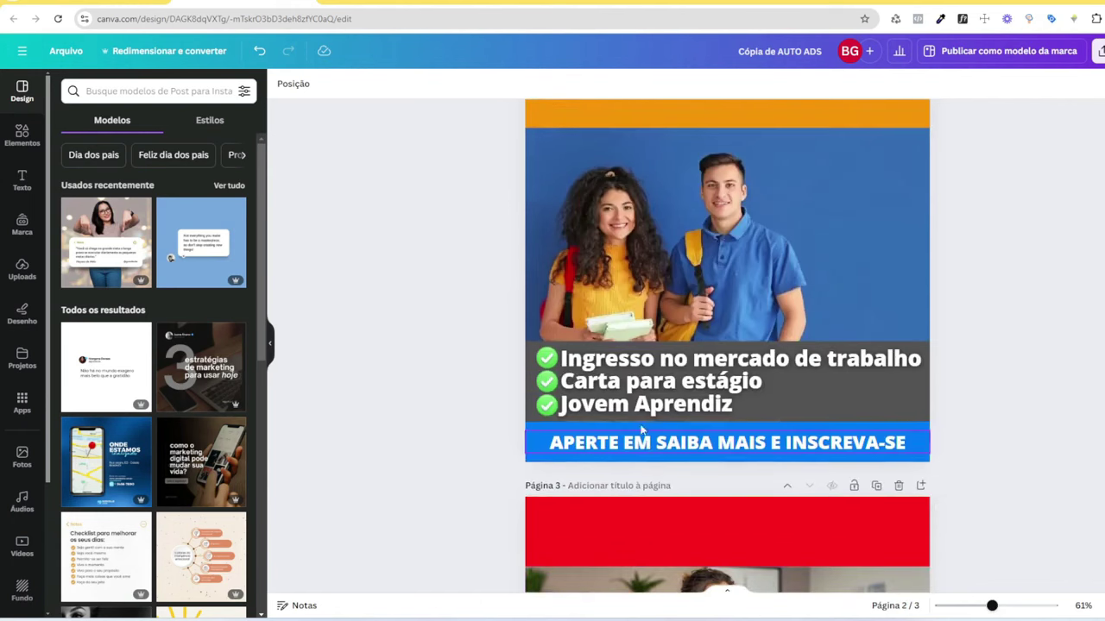
scroll(634, 406, "down", 7)
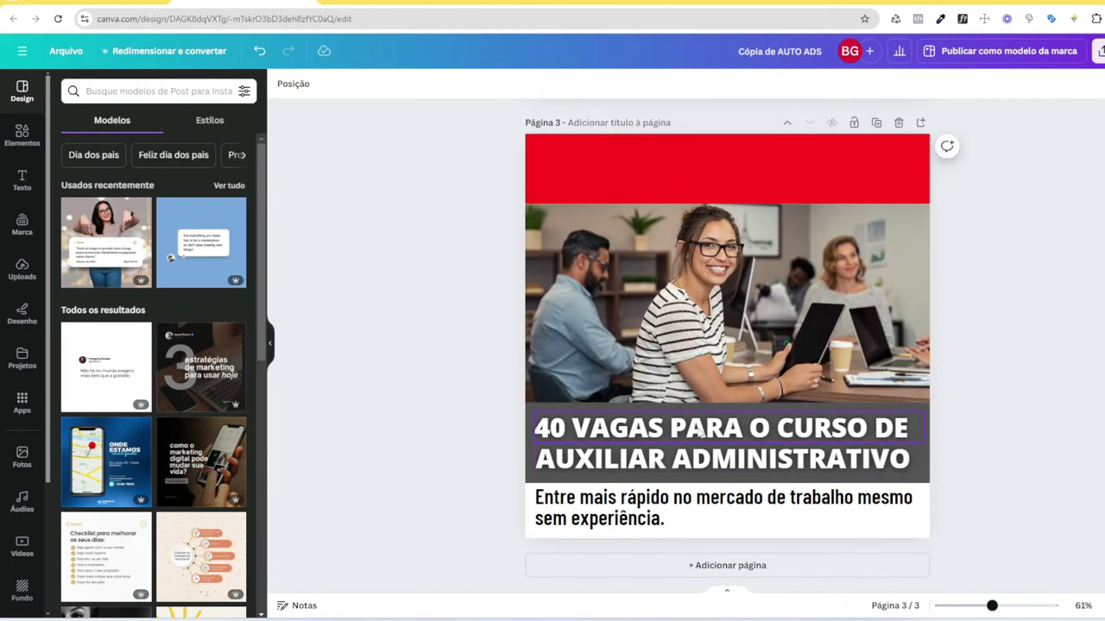
- Rewrite the page 3 headline as 40 VAGAS PARA O PROGRAMA JOVEM EMPREENDEDOR, widening its box
left_click(740, 436)
left_click(749, 428)
left_click(776, 428)
left_click_drag(779, 428, 908, 430)
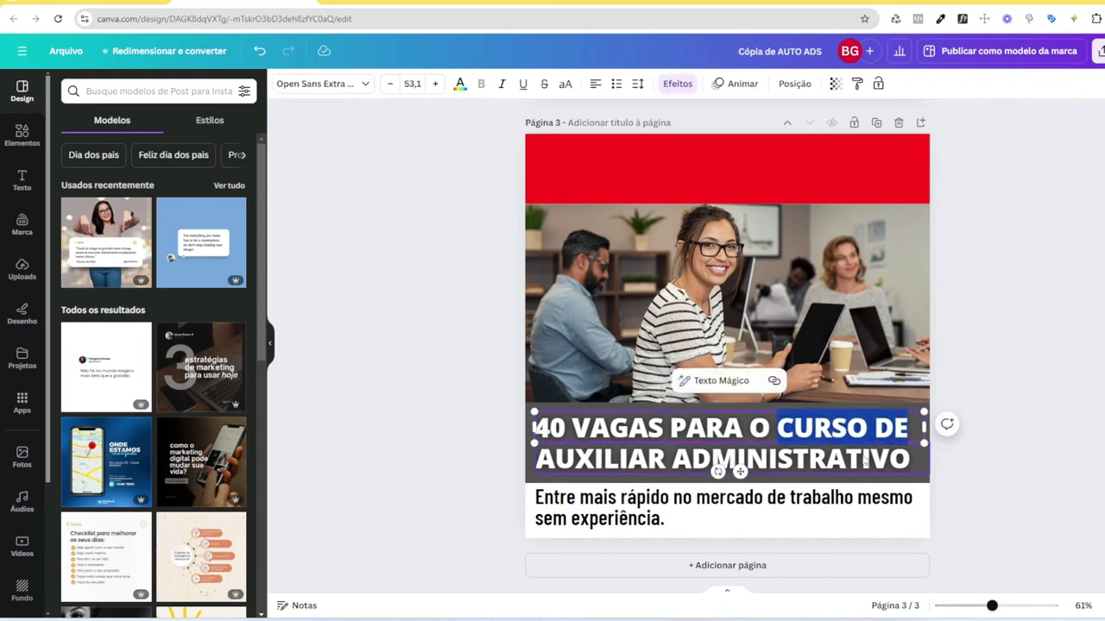
type("program")
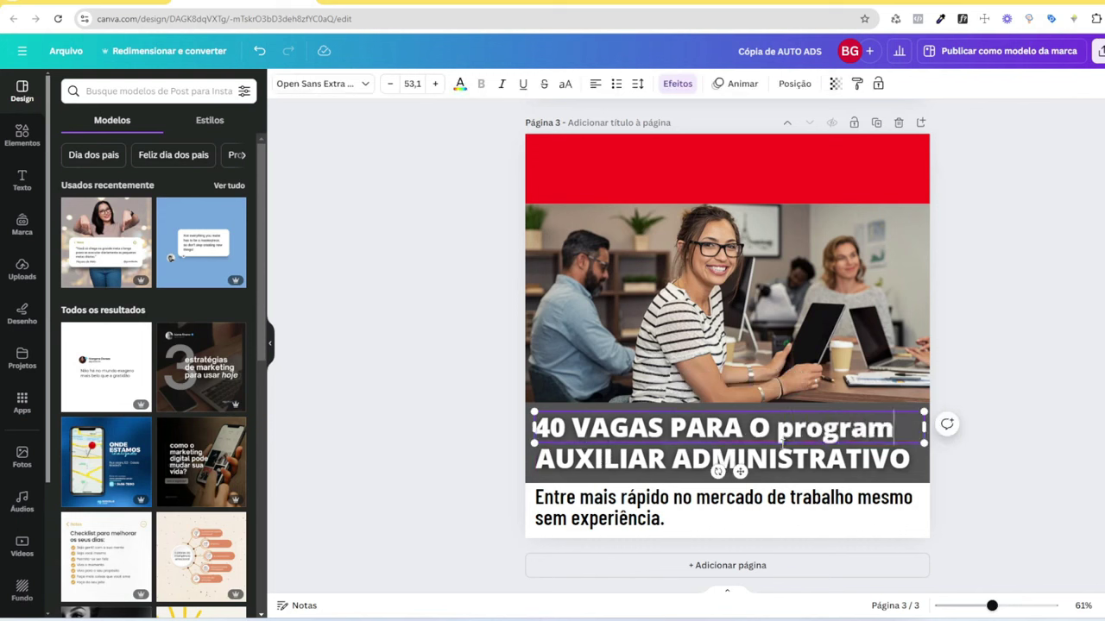
key("ctrl+BackSpace")
type("PROGRAMA")
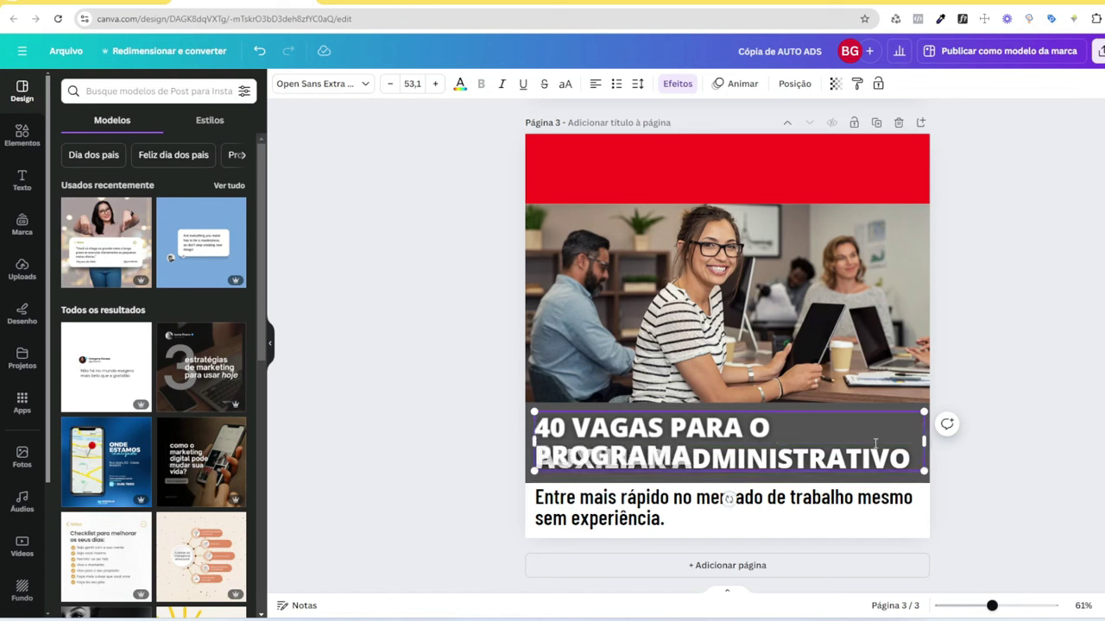
left_click_drag(922, 442, 935, 440)
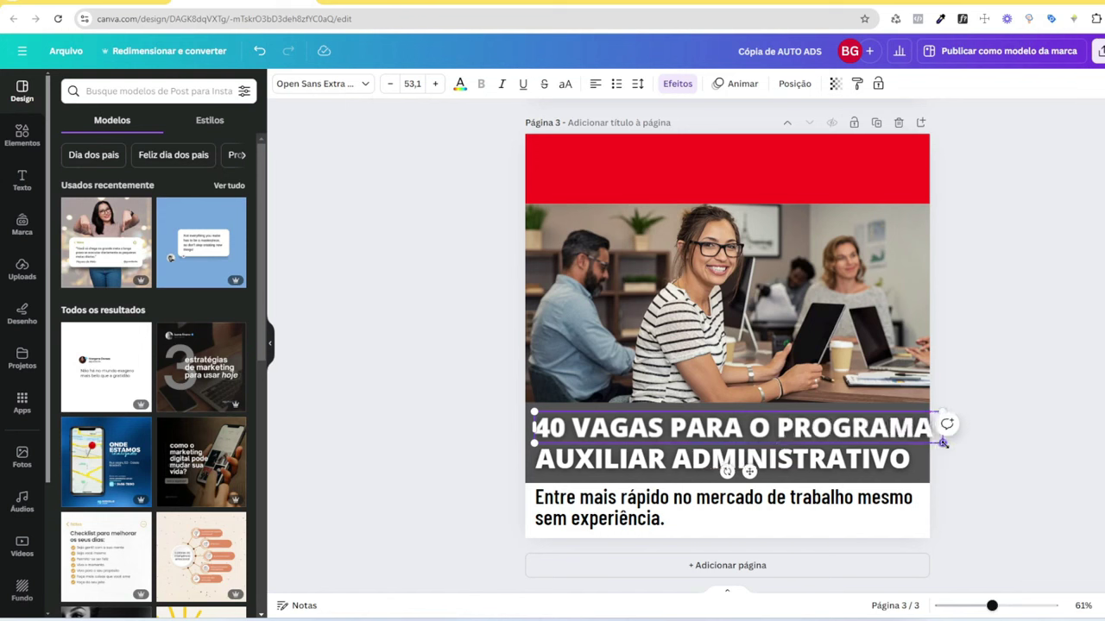
left_click(730, 458)
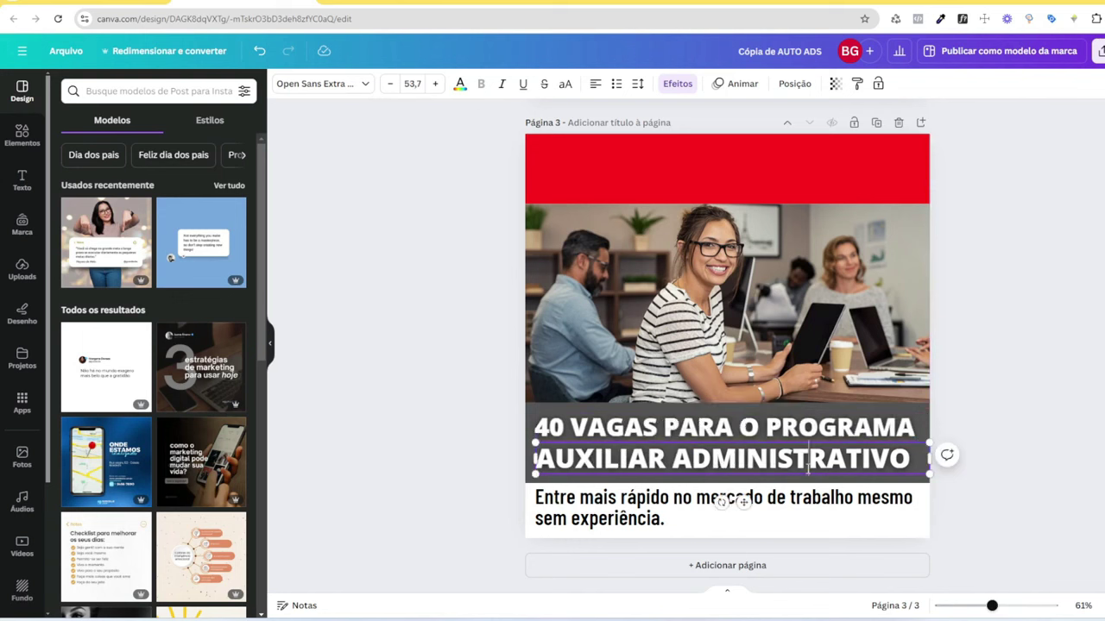
triple_click(808, 469)
type("JOVEM ")
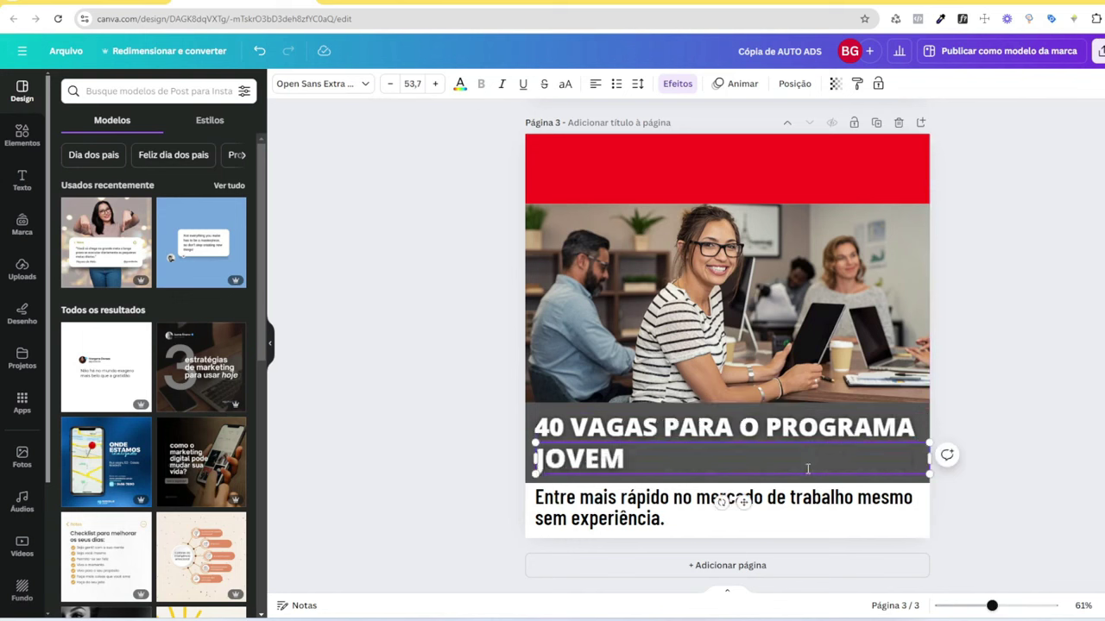
type("EMPREENDEDOR")
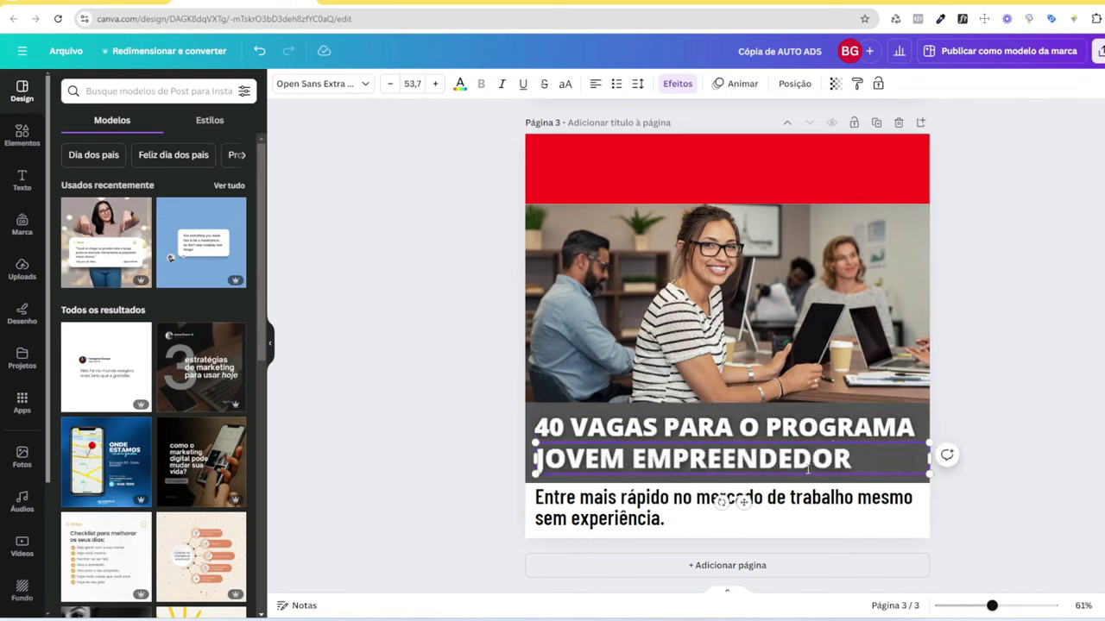
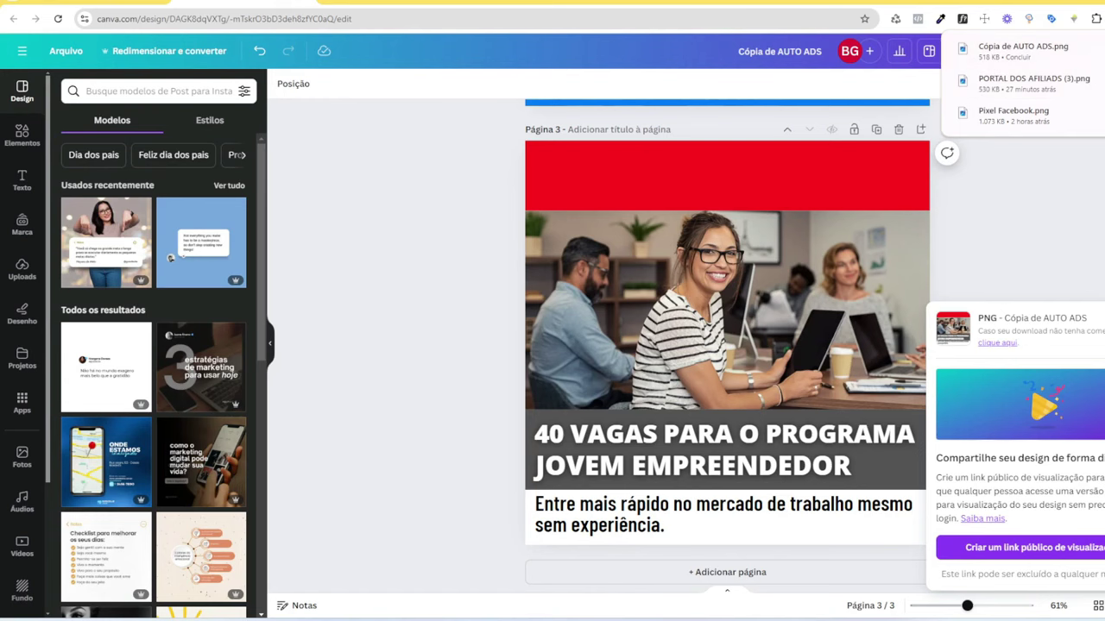
- Back in the portal's automatic-ads form, keep Cadastros as the objective and open the image file chooser
mouse_move(578, 586)
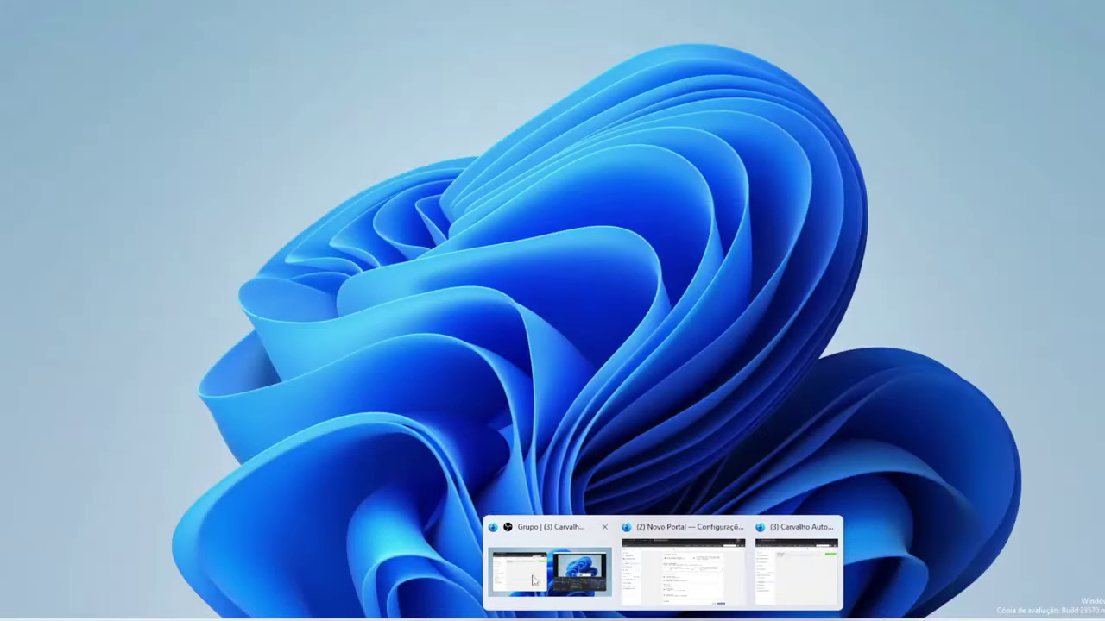
left_click(681, 574)
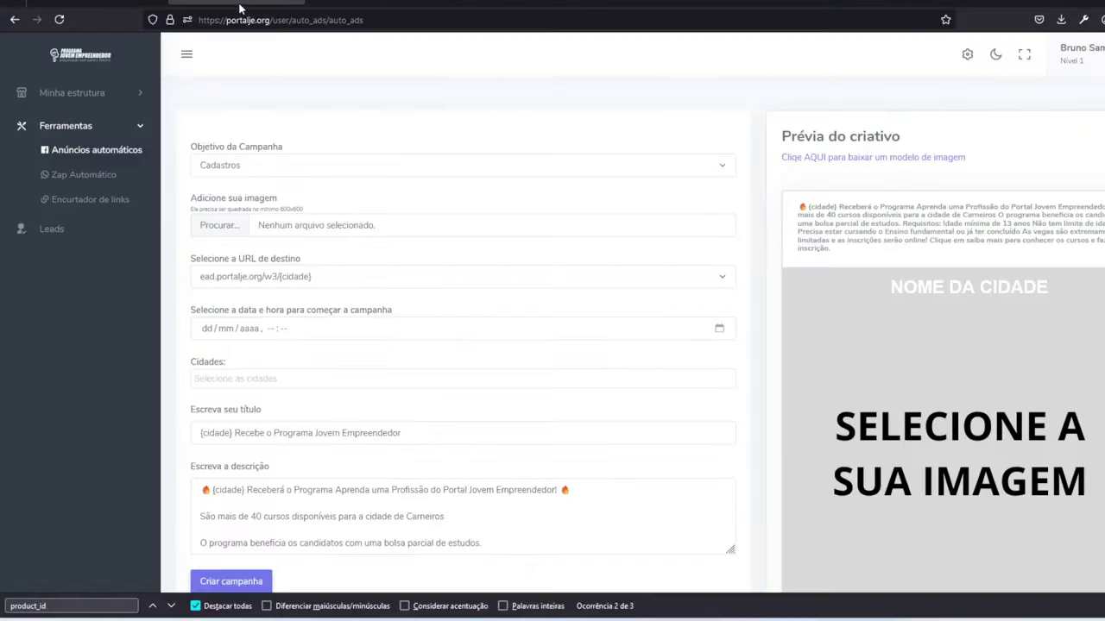
left_click(316, 173)
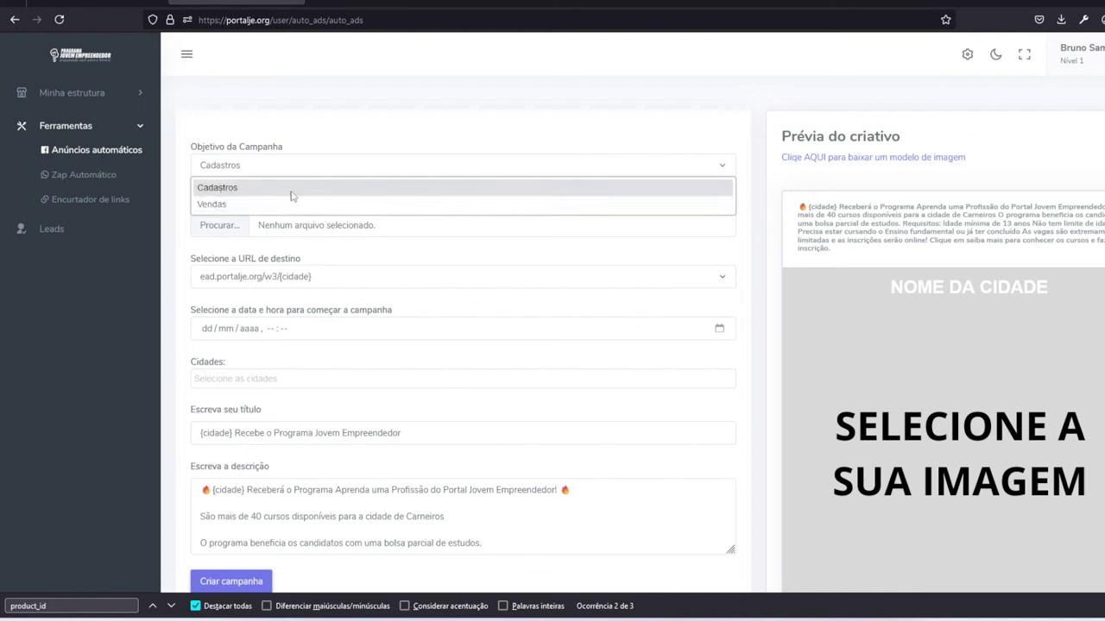
left_click(229, 188)
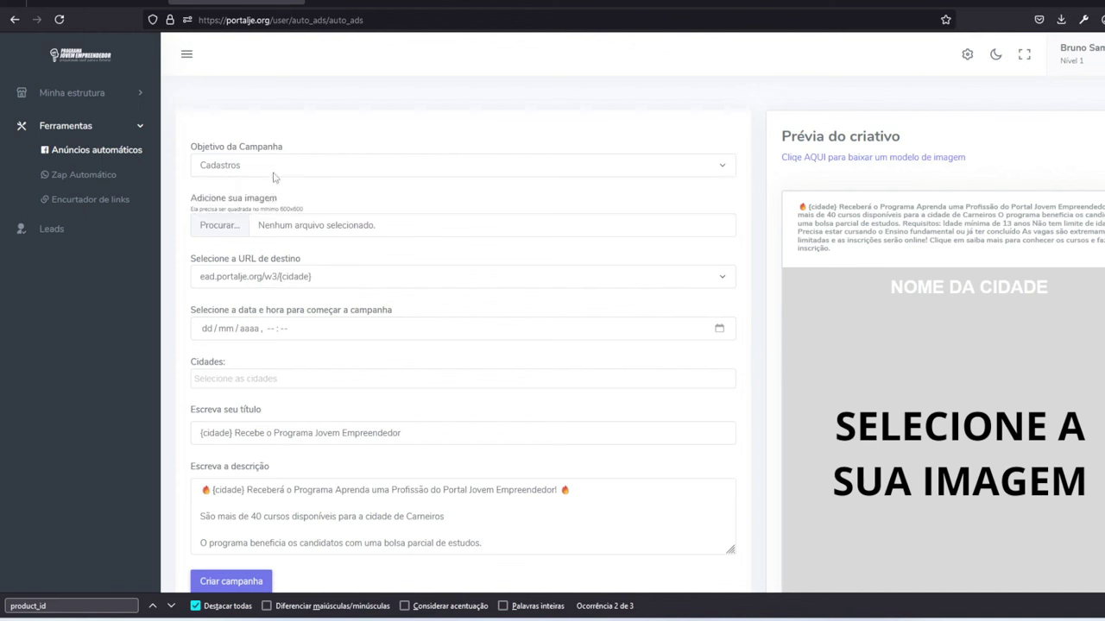
left_click(271, 173)
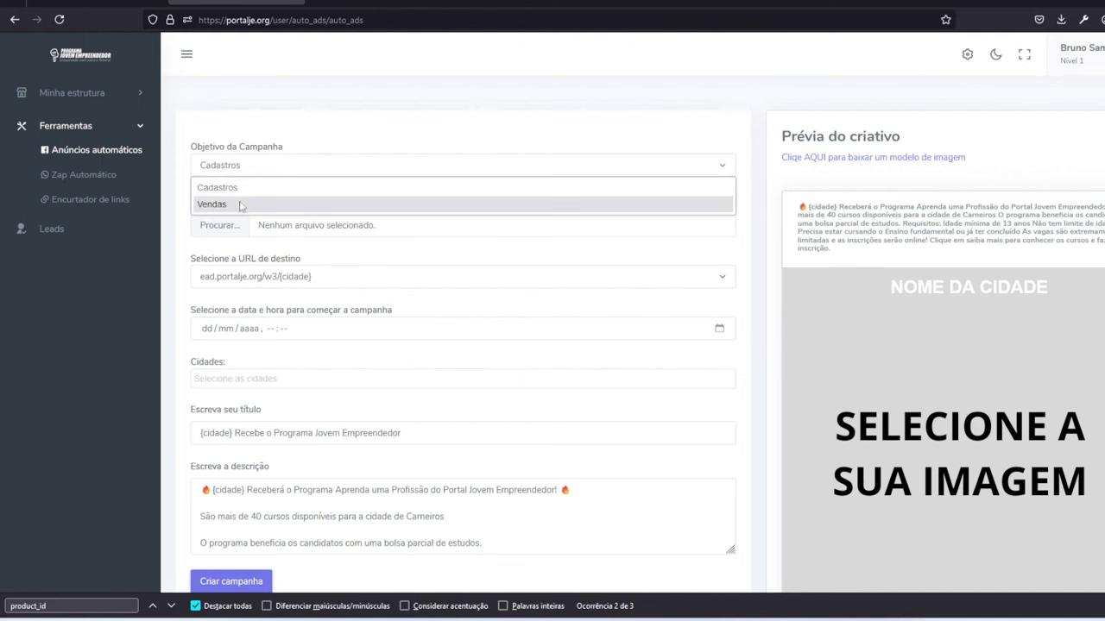
left_click(241, 188)
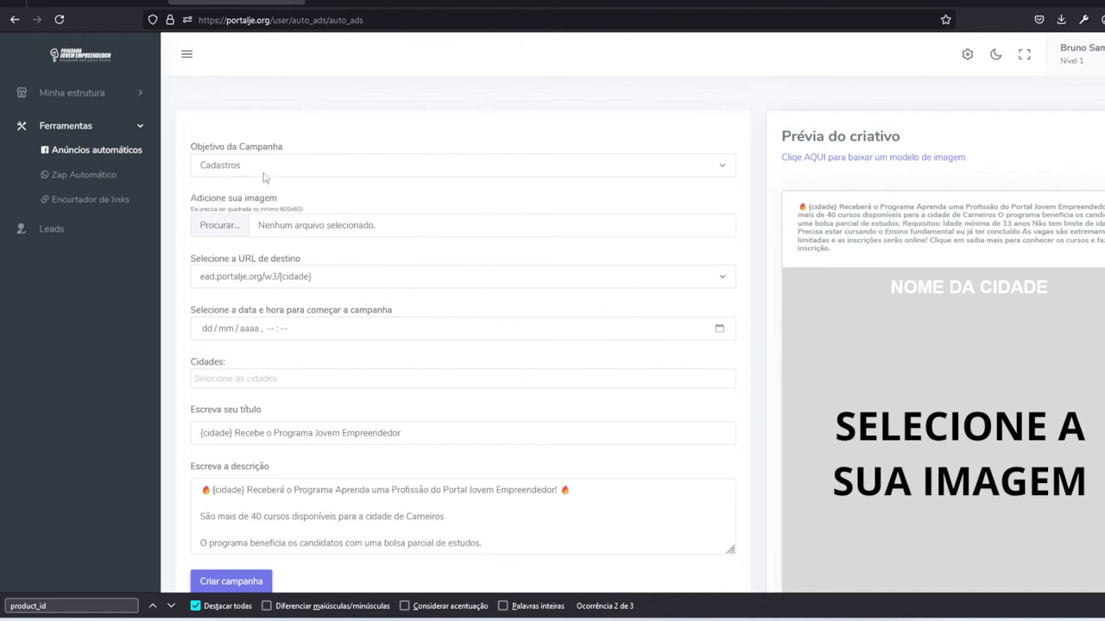
left_click(291, 229)
- Attach Cópia de AUTO ADS.png from Início, check the 40 VAGAS preview, and open the destination URL list
left_click(139, 177)
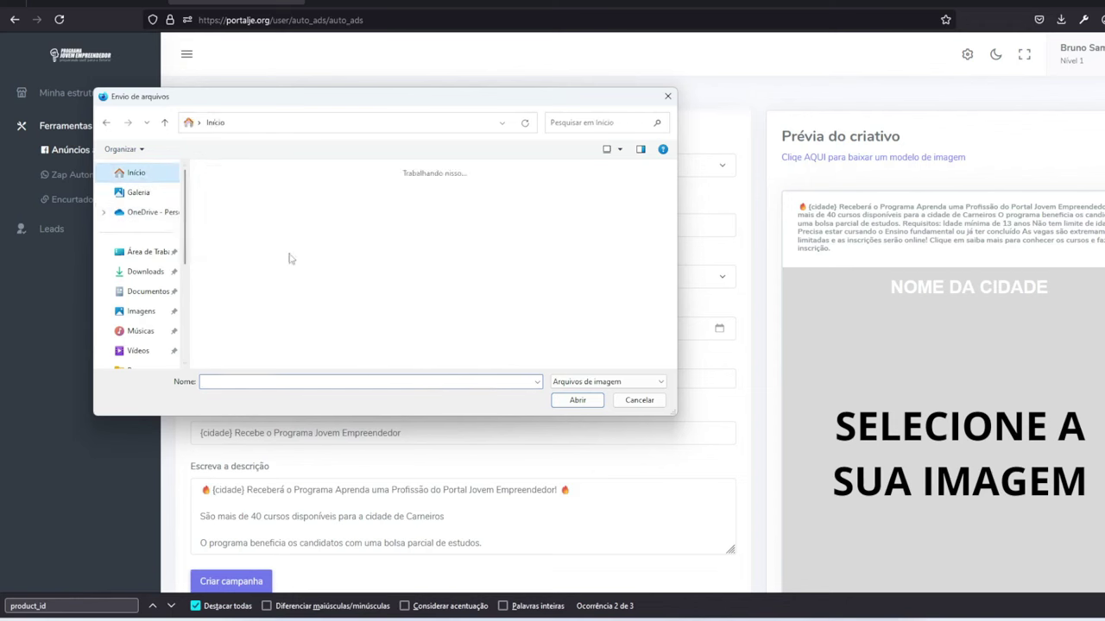
scroll(291, 257, "down", 10)
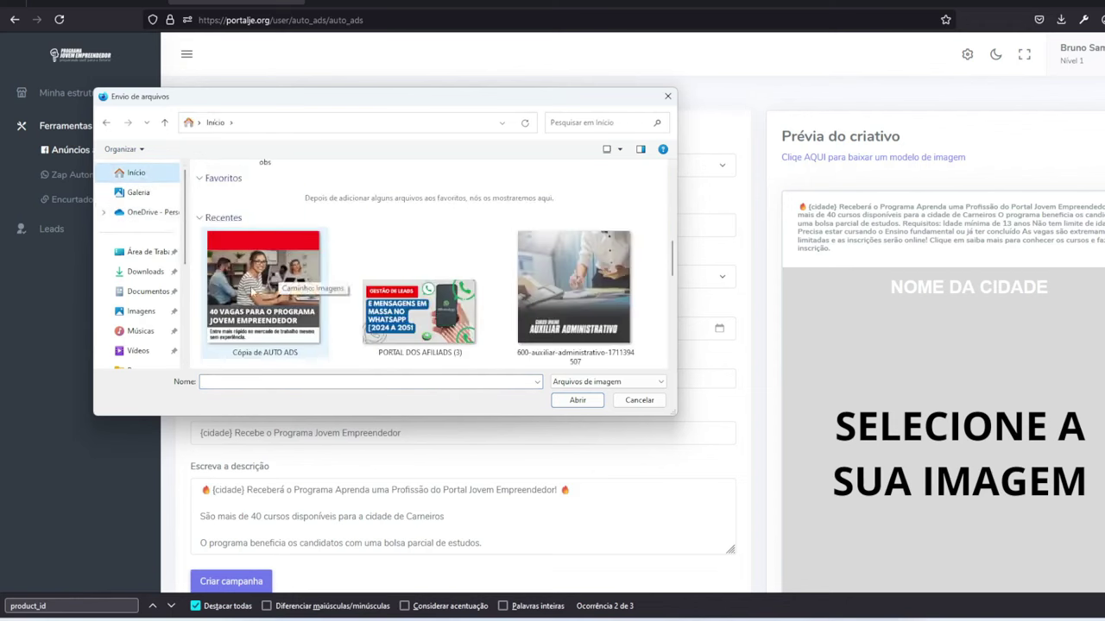
double_click(252, 288)
scroll(943, 320, "down", 2)
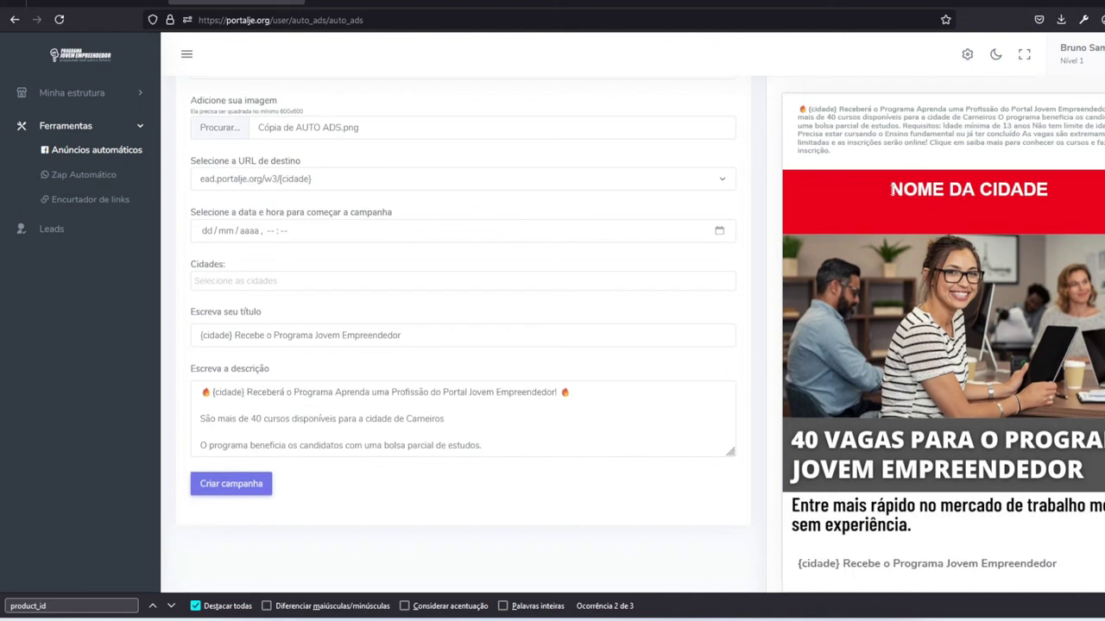
left_click_drag(890, 189, 1059, 202)
left_click(910, 198)
scroll(341, 363, "up", 2)
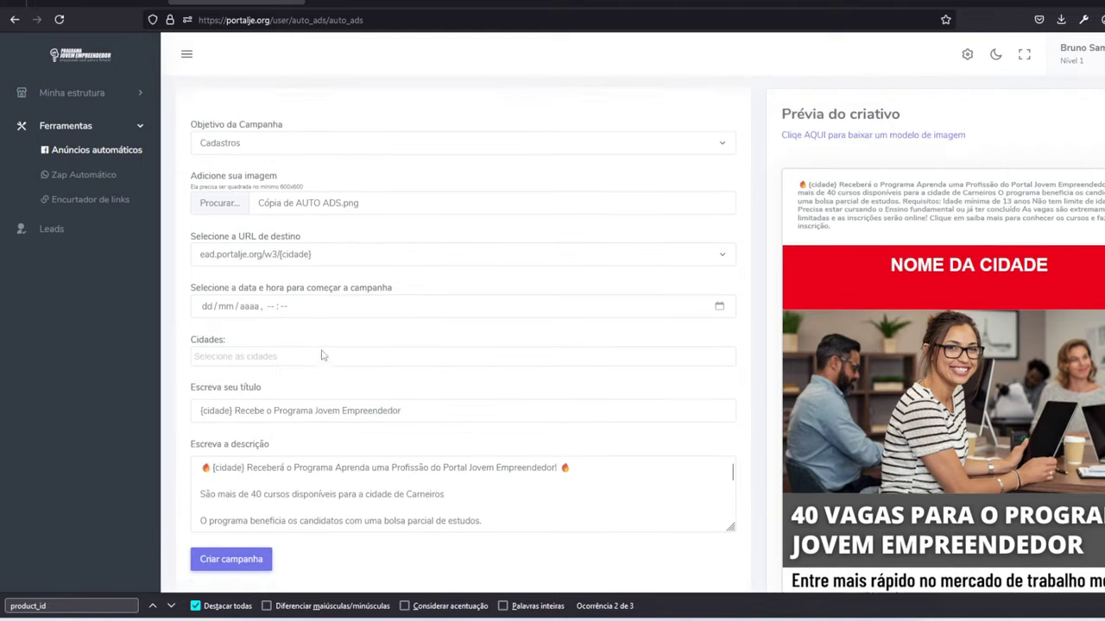
left_click(329, 264)
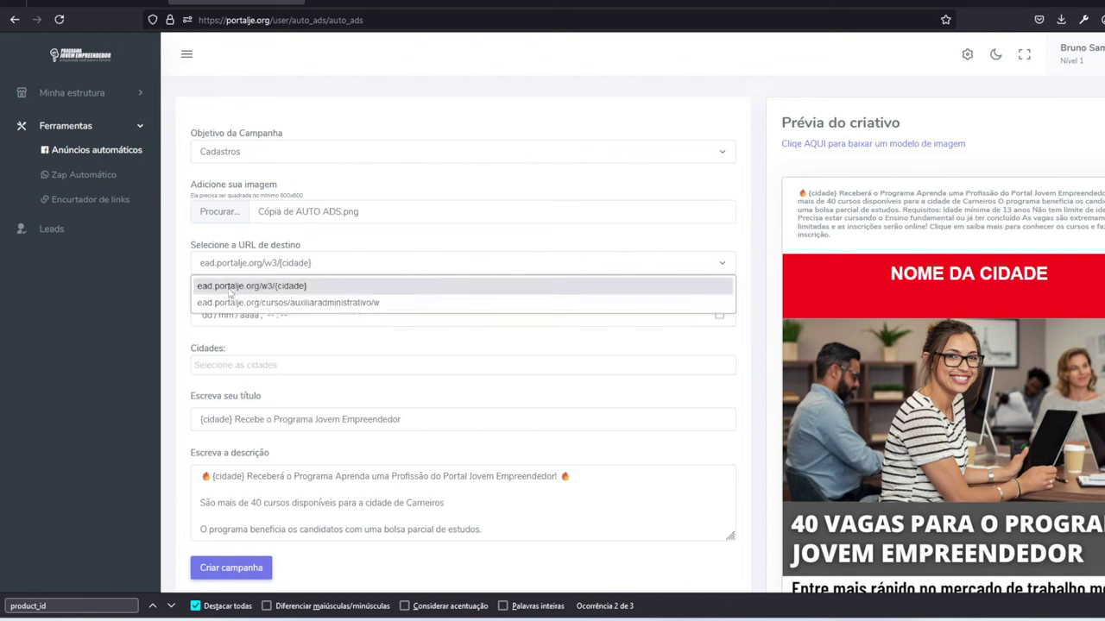
- Keep ead.portalje.org/w3/{cidade} as the destination URL
left_click(315, 289)
left_click(330, 267)
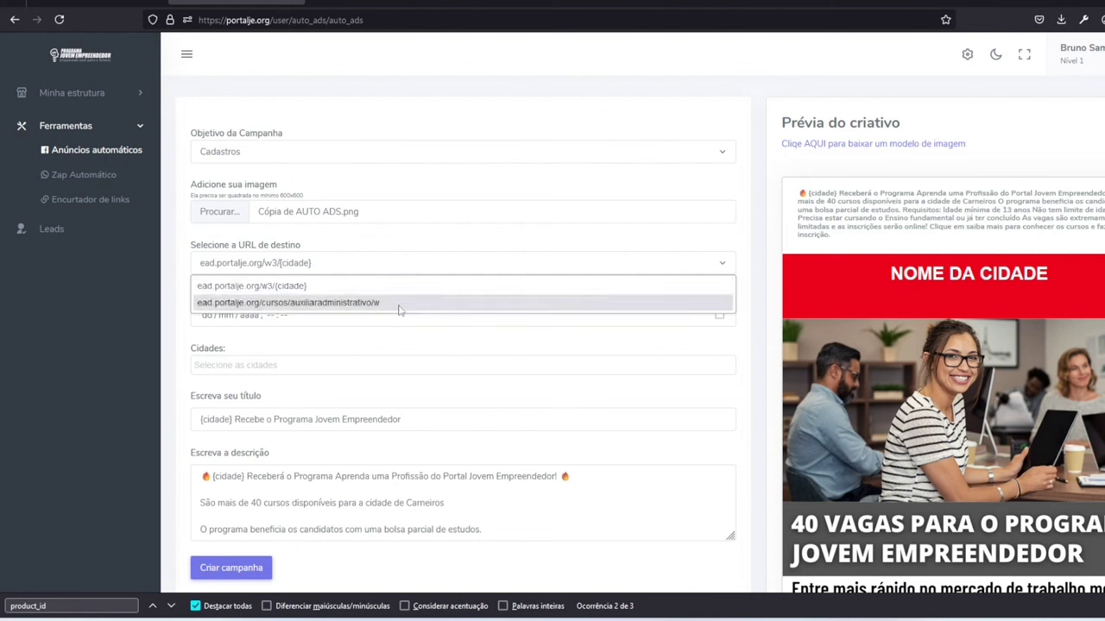
left_click(348, 289)
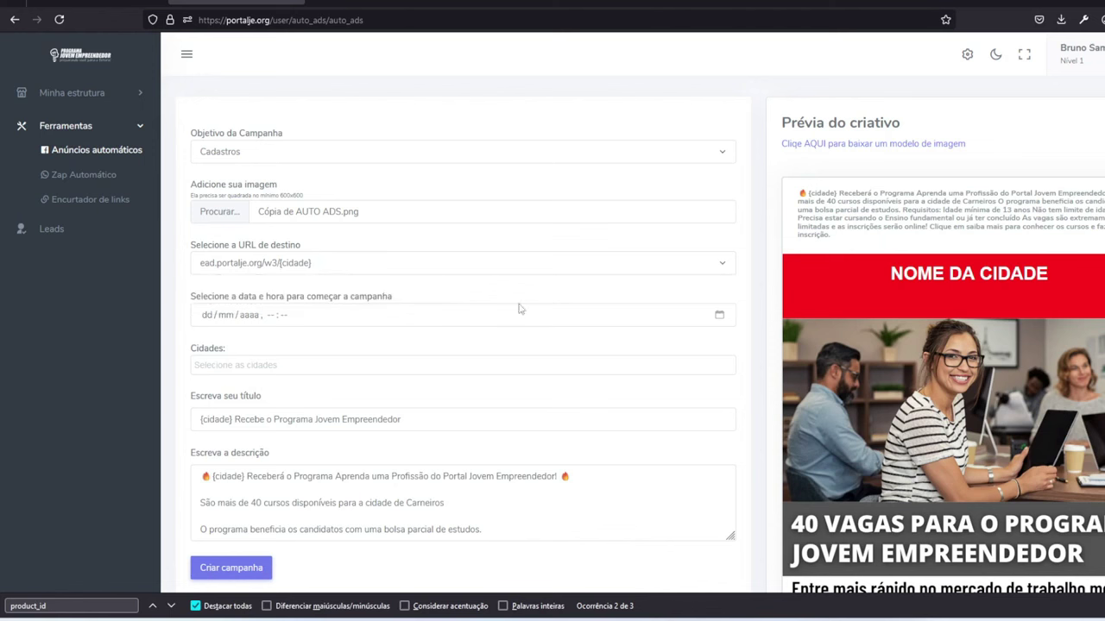
- Set the campaign start to 18 August 2024 at 07:00
left_click(719, 316)
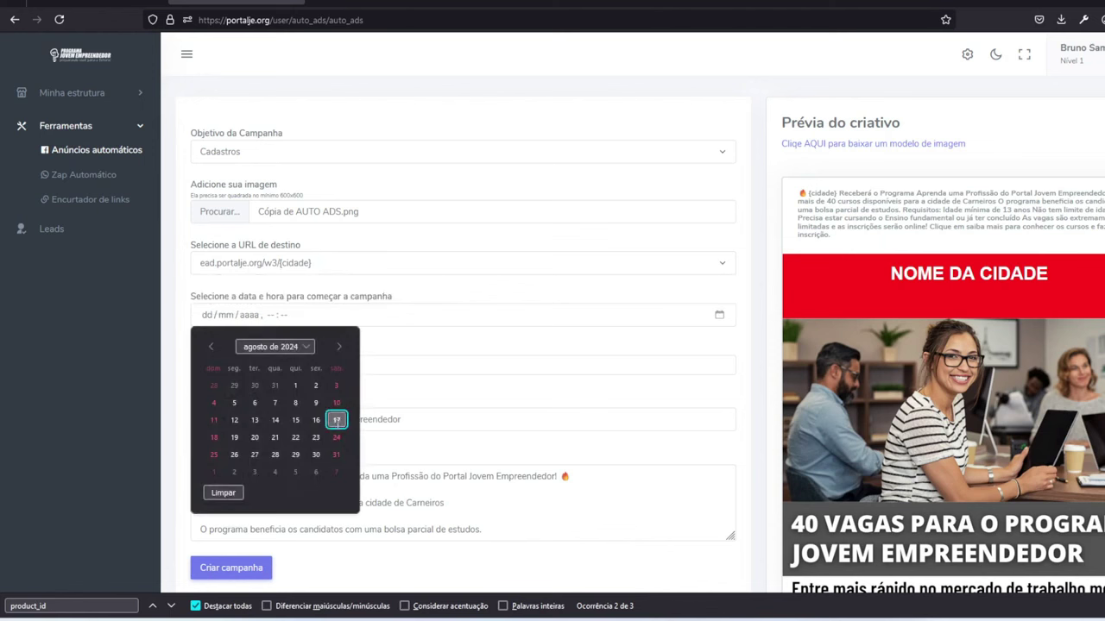
left_click(215, 440)
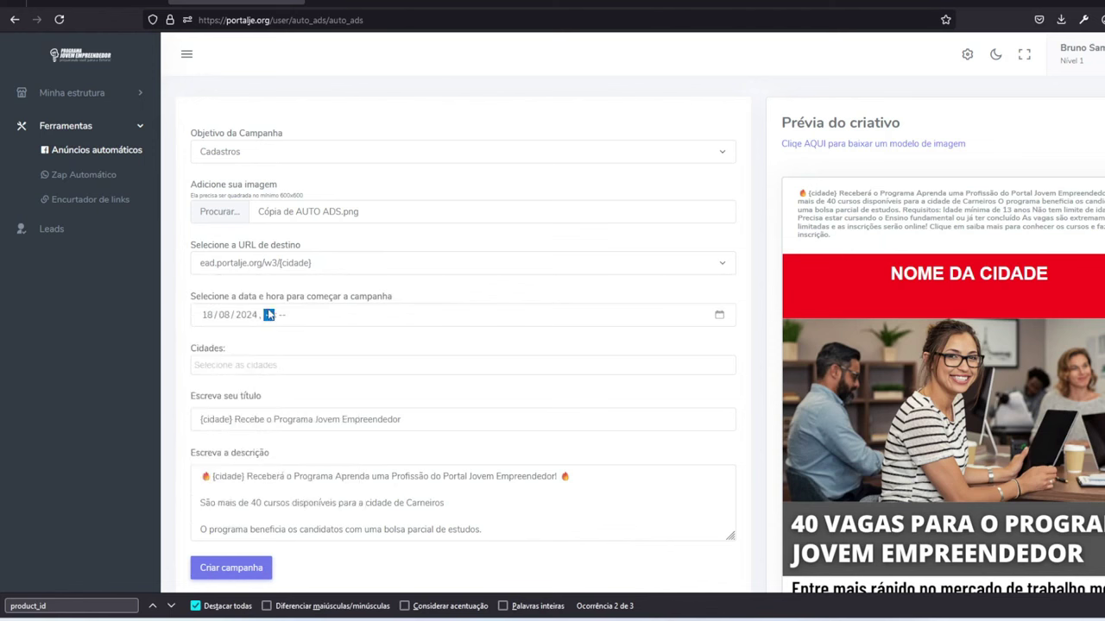
type("0700")
scroll(279, 322, "down", 2)
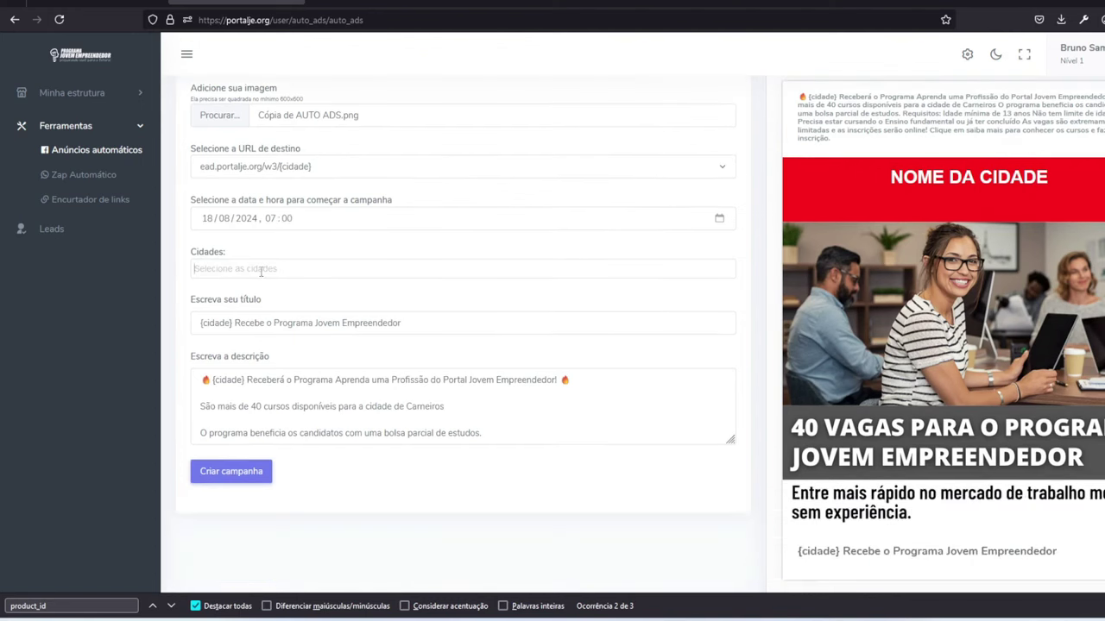
- Add Anápolis - Goiás as a target city, correcting the mistyped search first
left_click(261, 270)
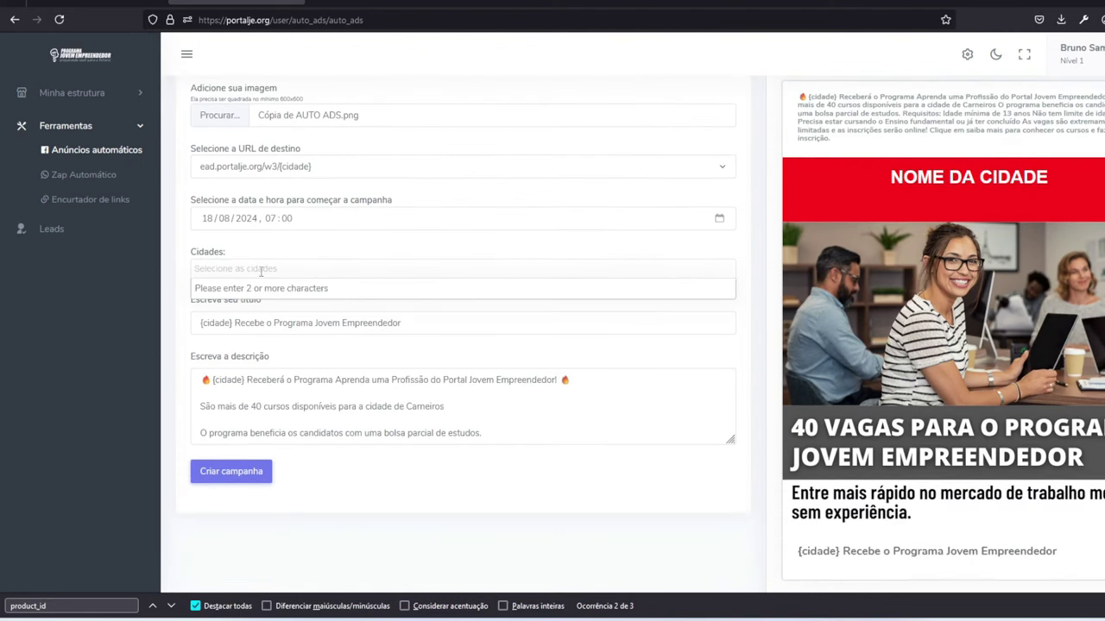
type("al")
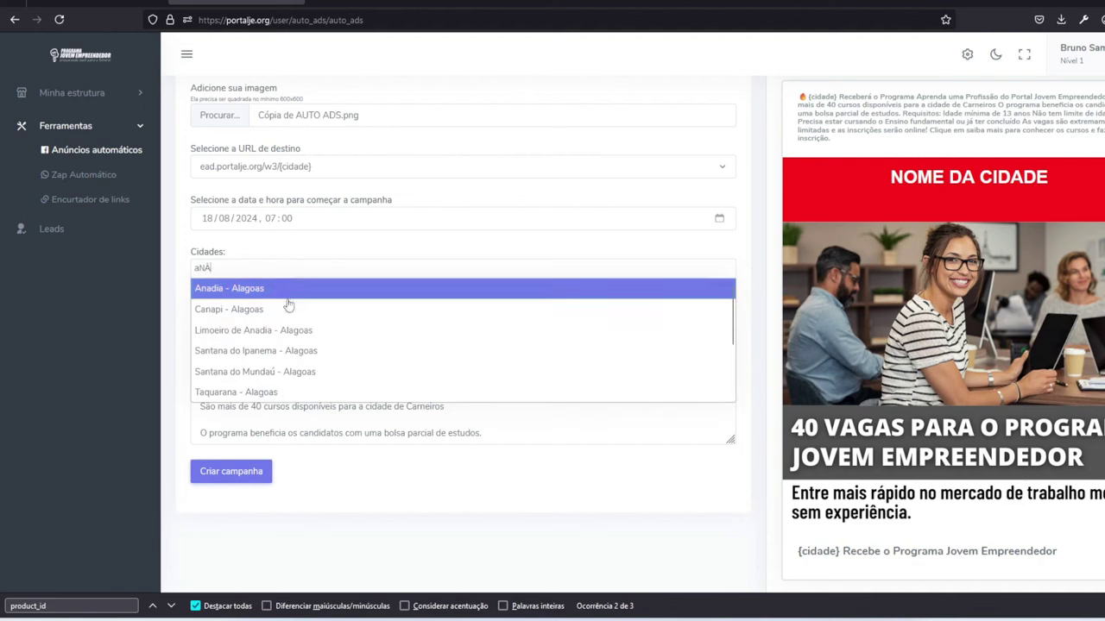
scroll(349, 344, "down", 2)
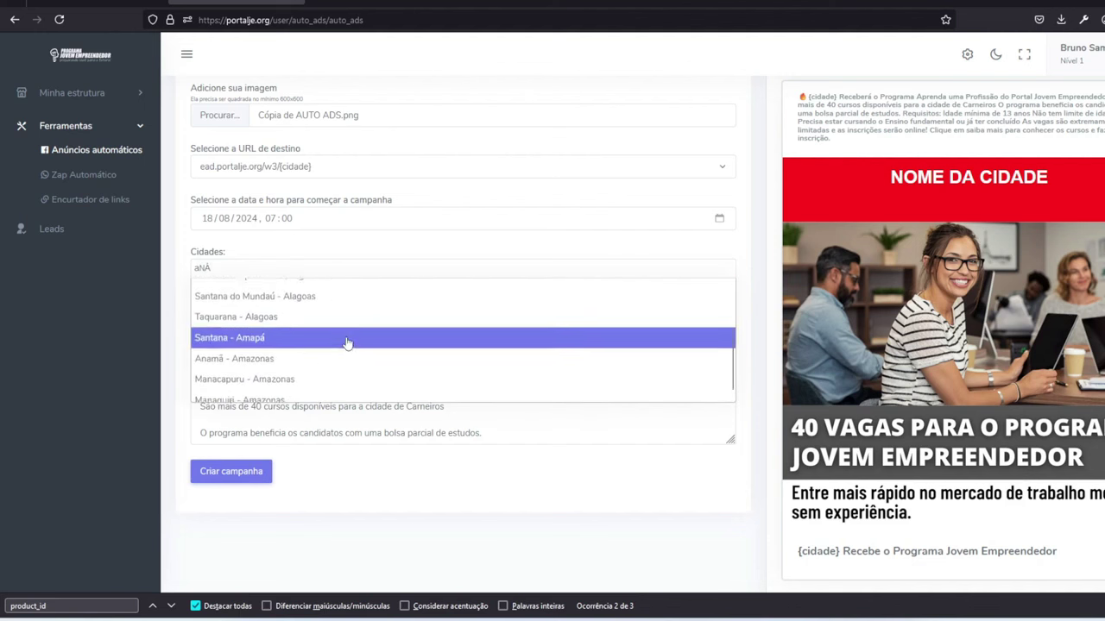
scroll(339, 348, "up", 2)
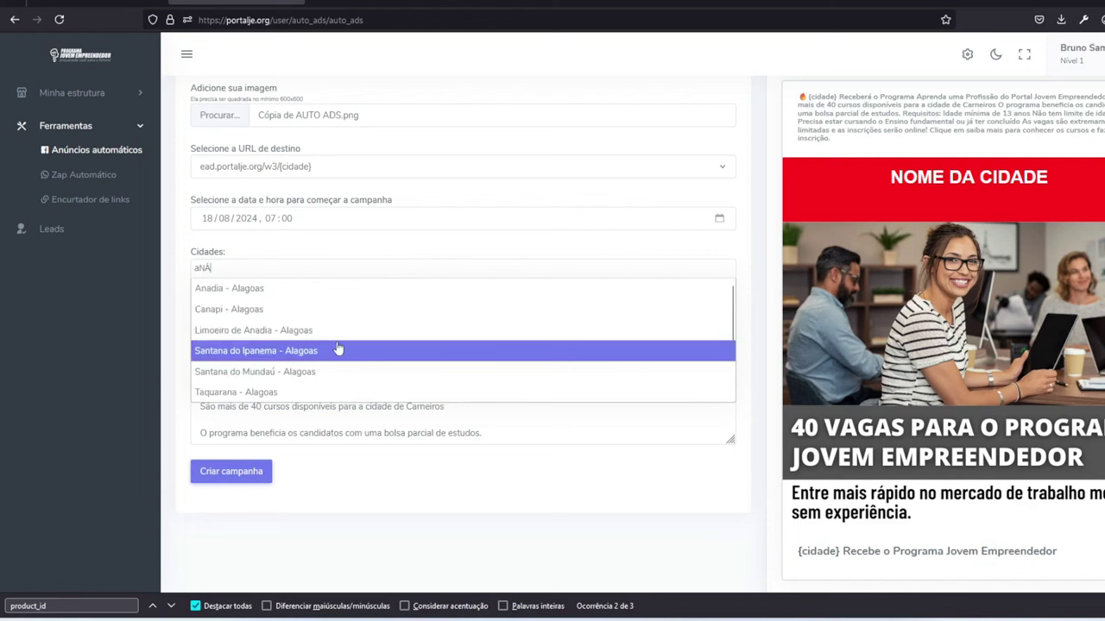
scroll(339, 349, "down", 2)
key("ctrl+a")
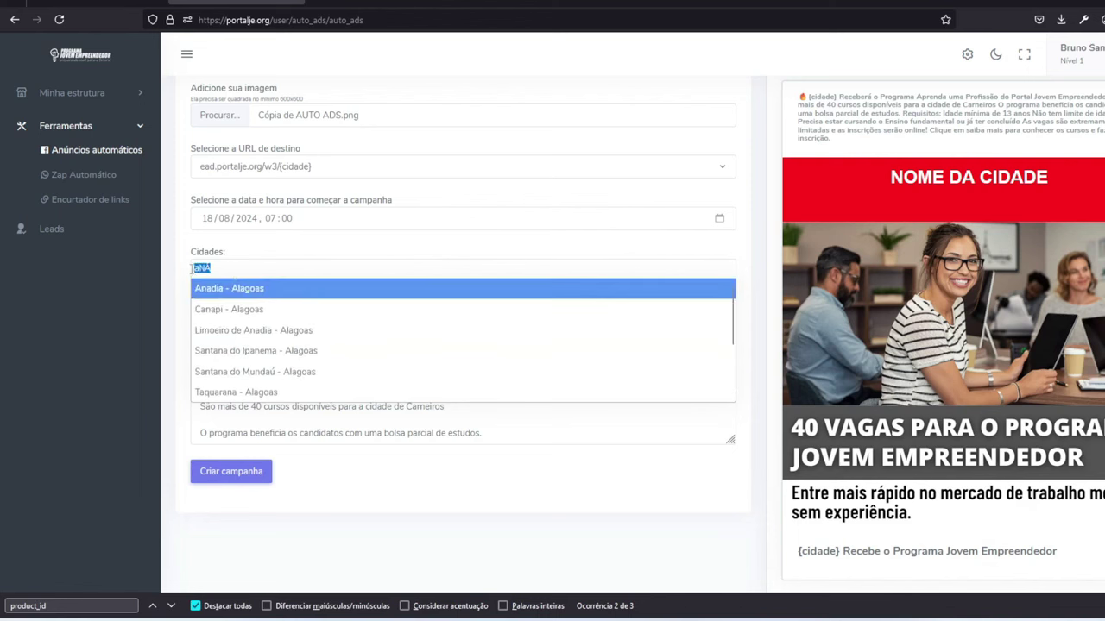
key("BackSpace")
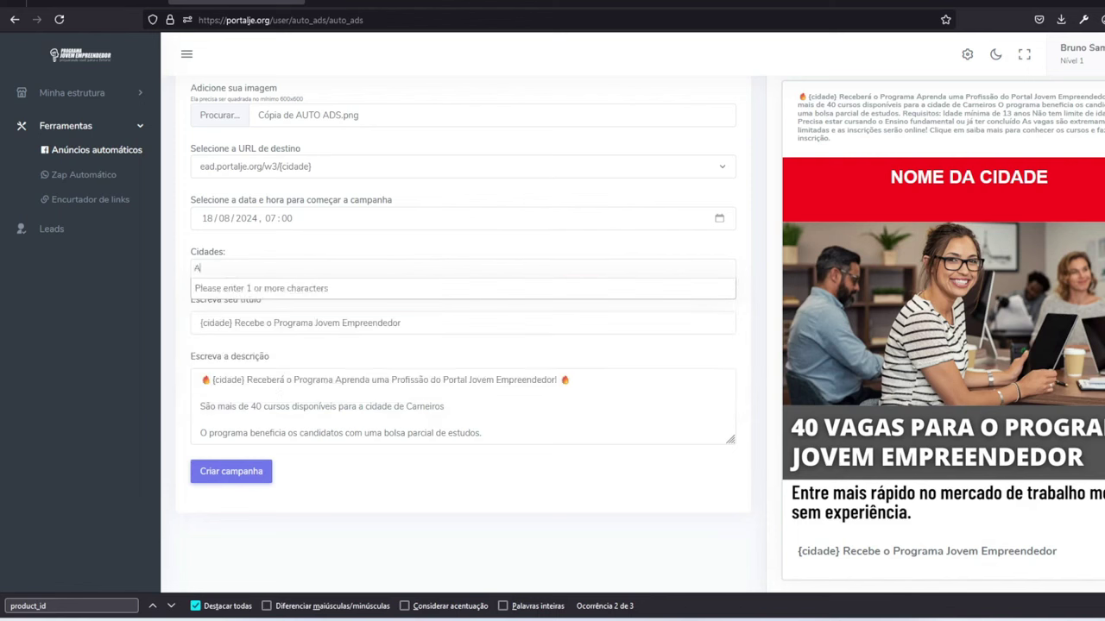
type("Anápolis")
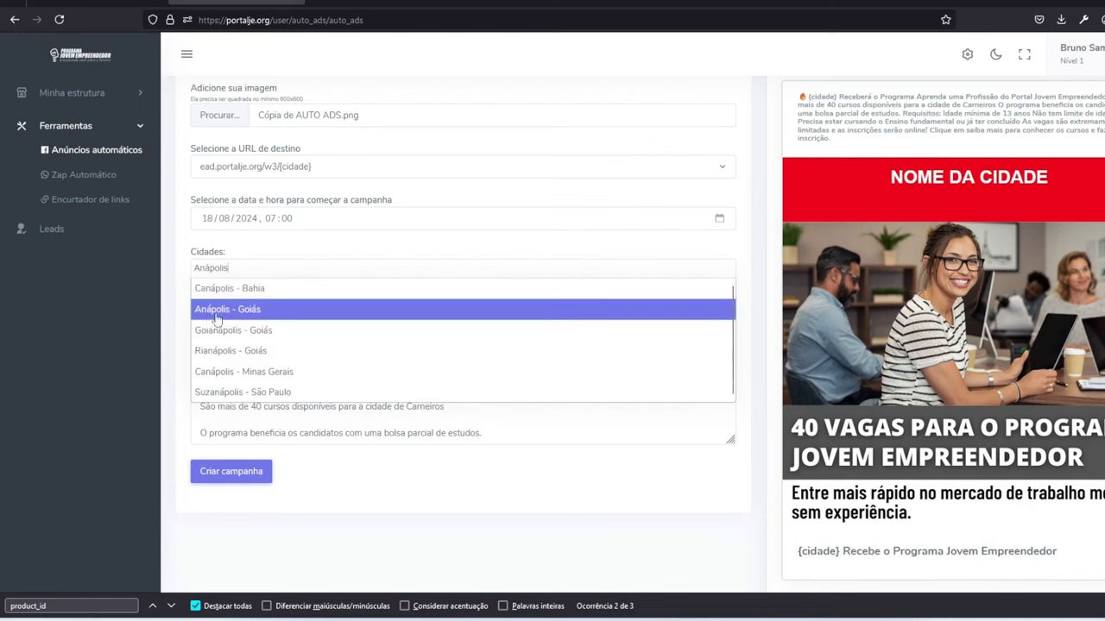
left_click(211, 315)
- Add Goiânia - Goiás and Guarapari - Espírito Santo as target cities
left_click(320, 270)
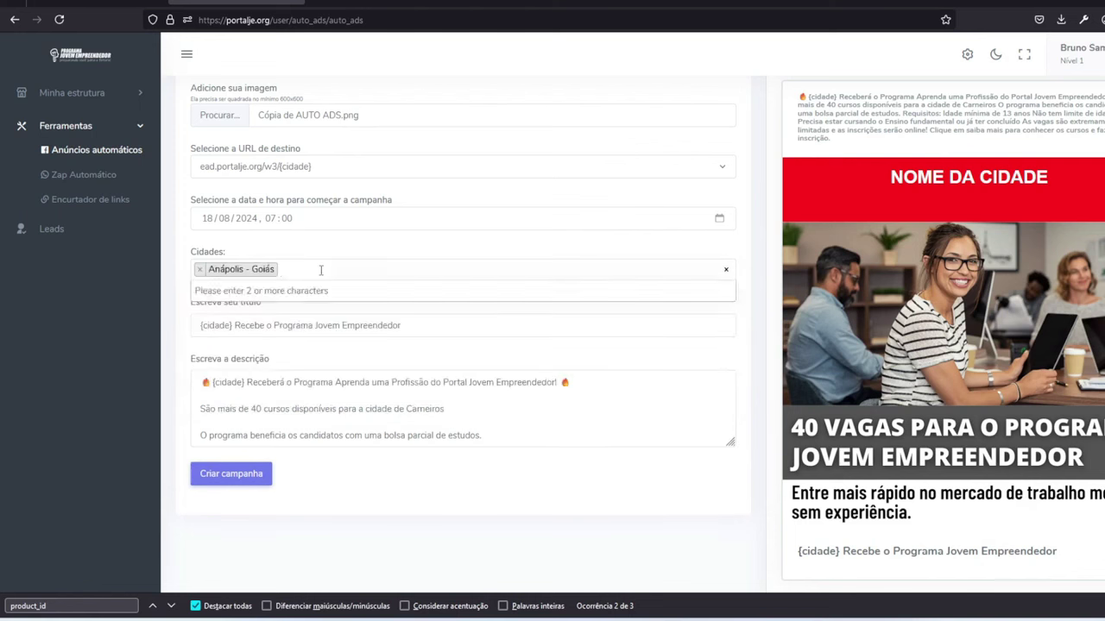
type("Goi")
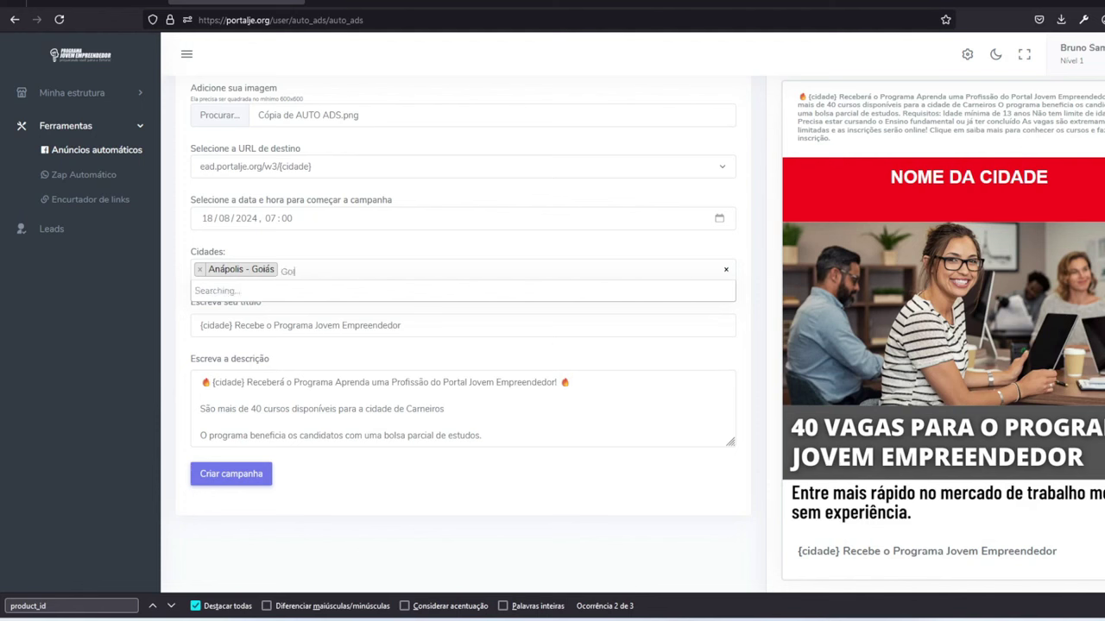
type("ânia")
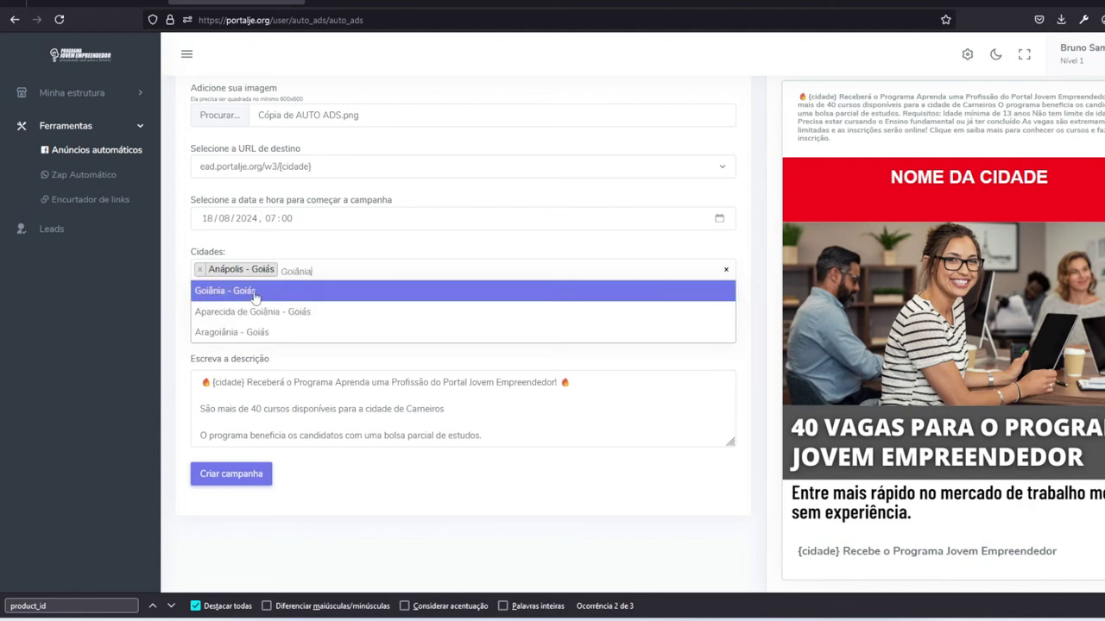
left_click(389, 288)
left_click(405, 273)
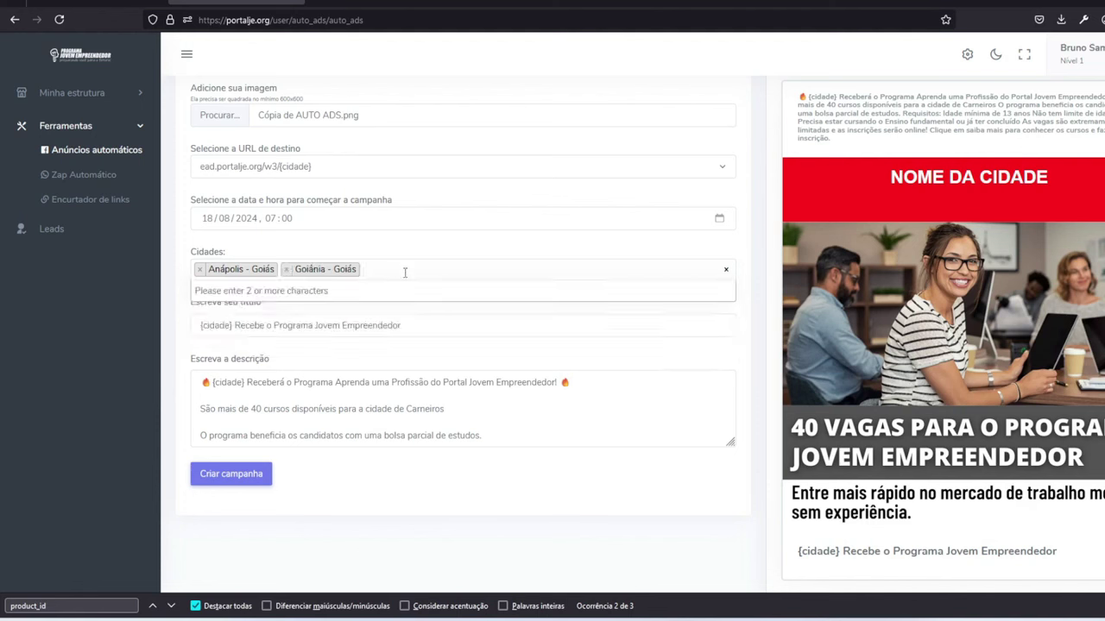
type("Guara")
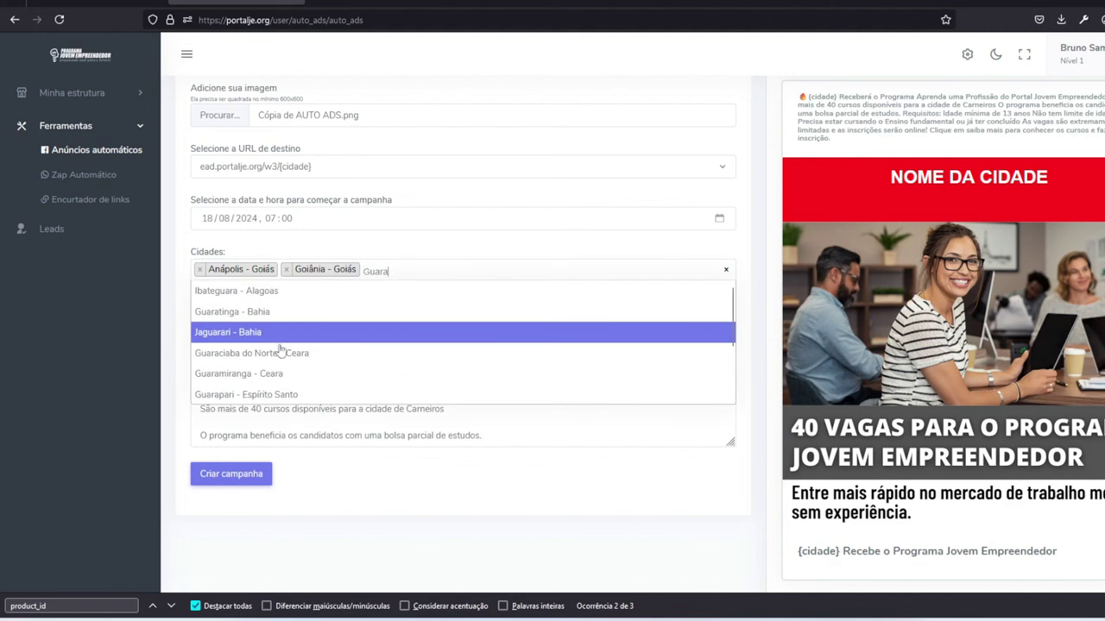
left_click(259, 397)
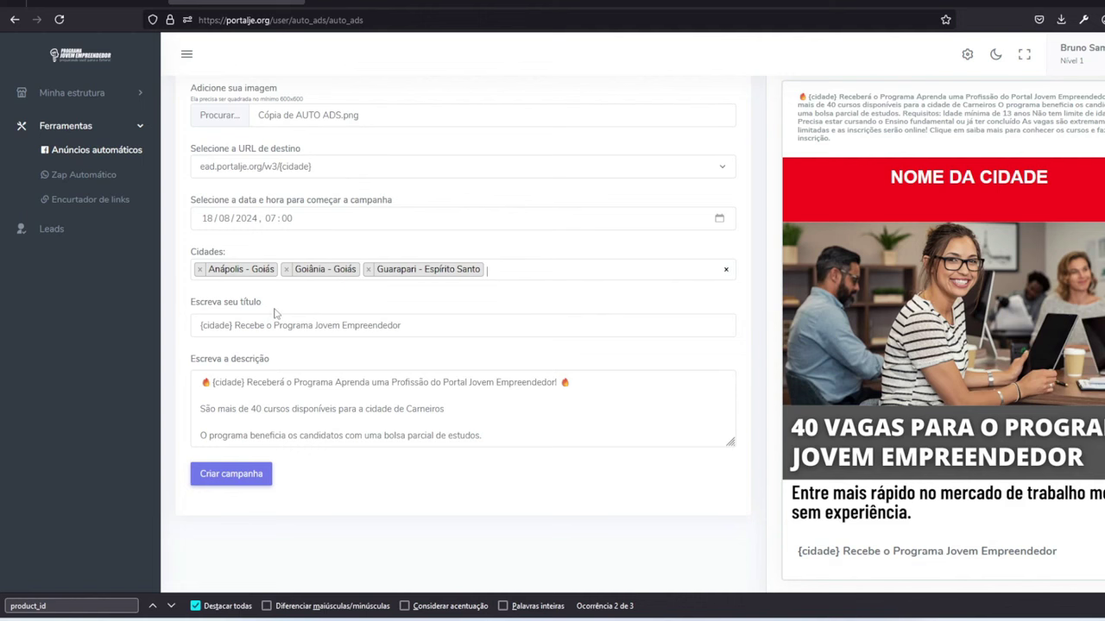
scroll(268, 328, "down", 1)
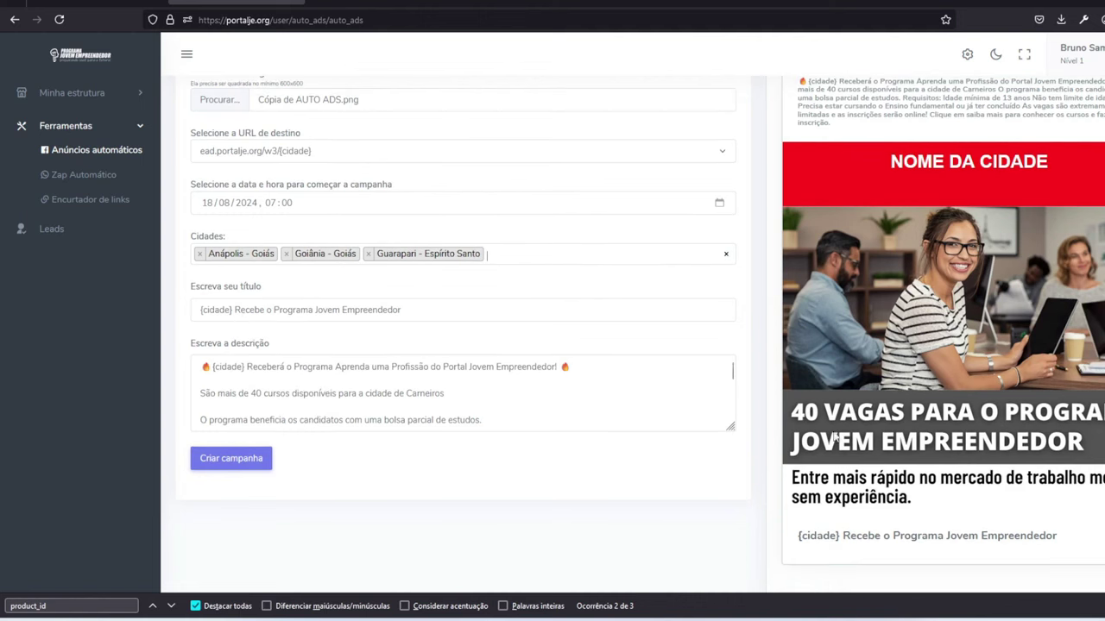
- Change the title to 'Liberado para {cidade} o Programa Jovem Empreendedor', removing 'Recebe'
left_click_drag(798, 536, 1067, 543)
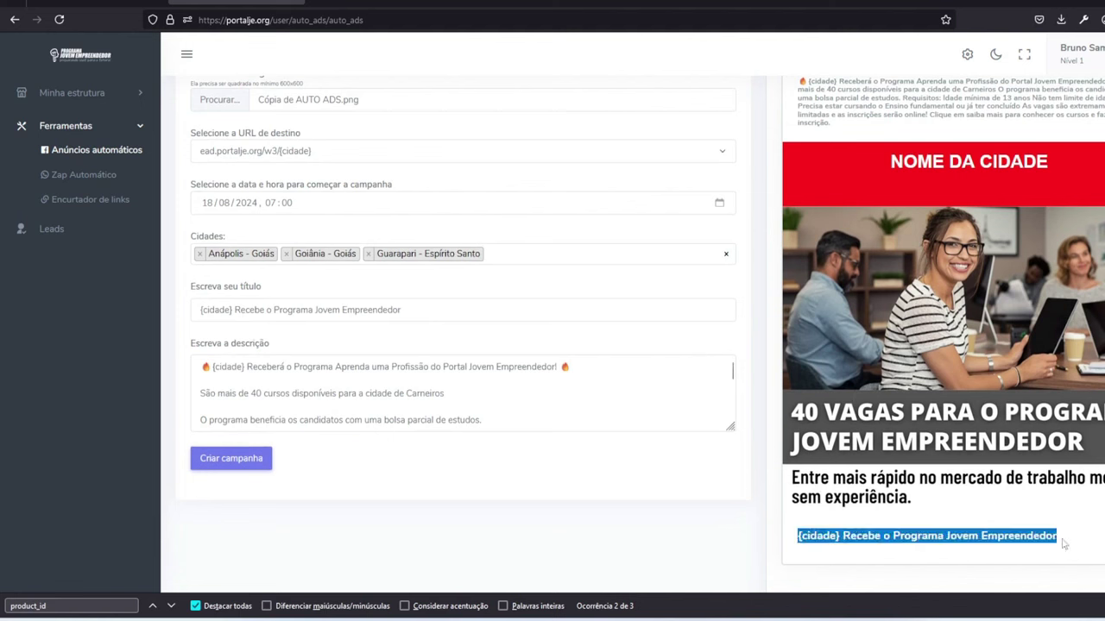
left_click(199, 313)
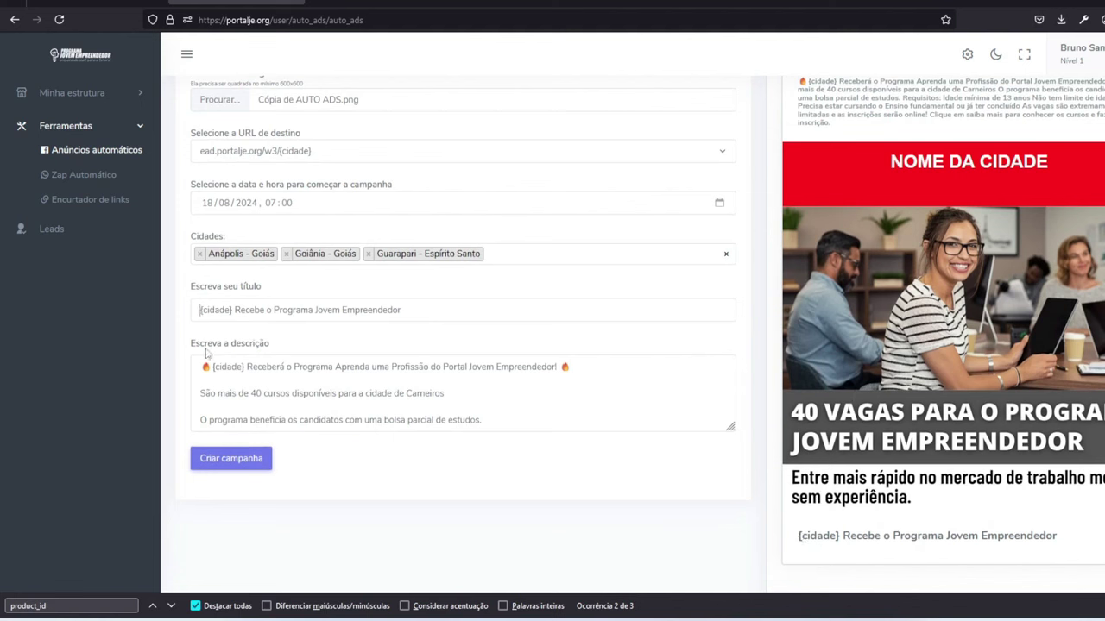
type("Liberado para")
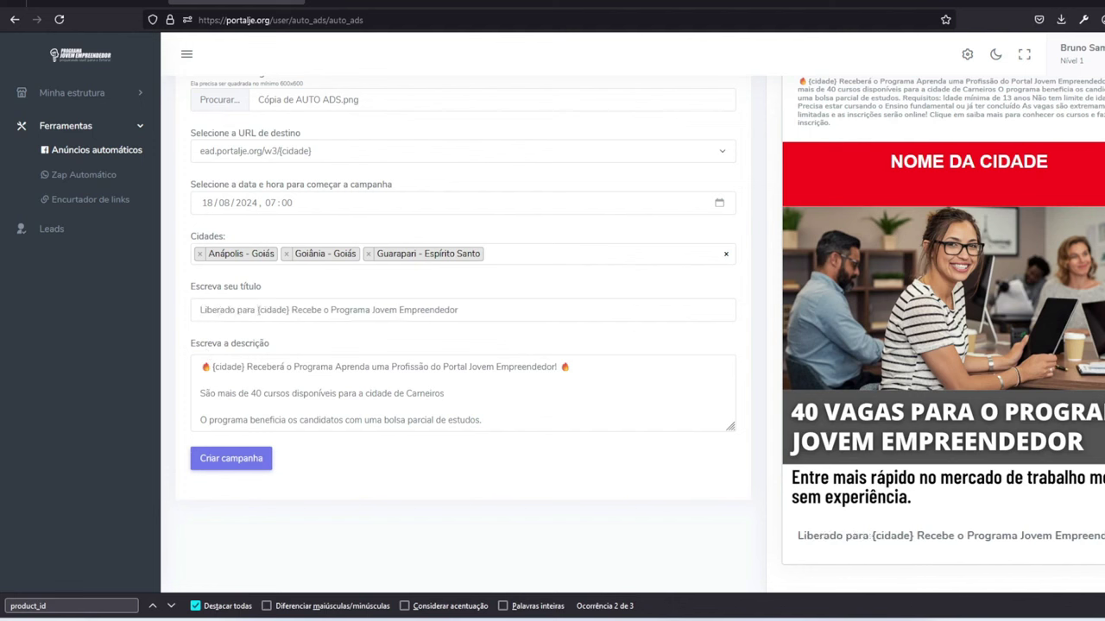
left_click_drag(263, 310, 283, 310)
left_click(290, 310)
key("Delete")
key("Delete")
key("Delete")
key("Delete")
key("Delete")
key("Delete")
key("Delete")
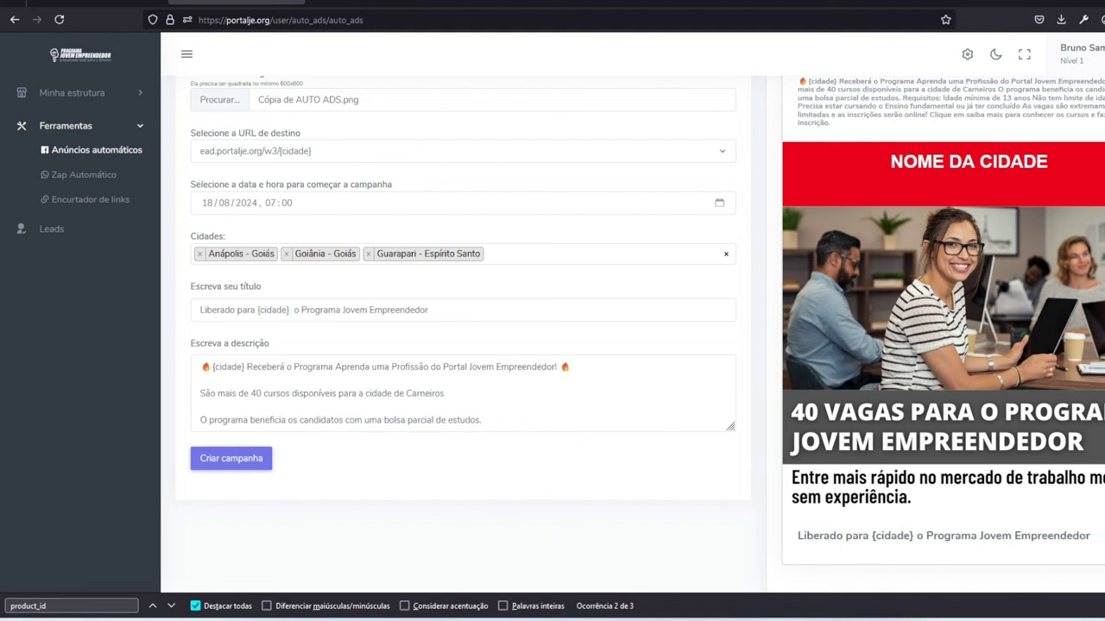
left_click_drag(1094, 536, 792, 537)
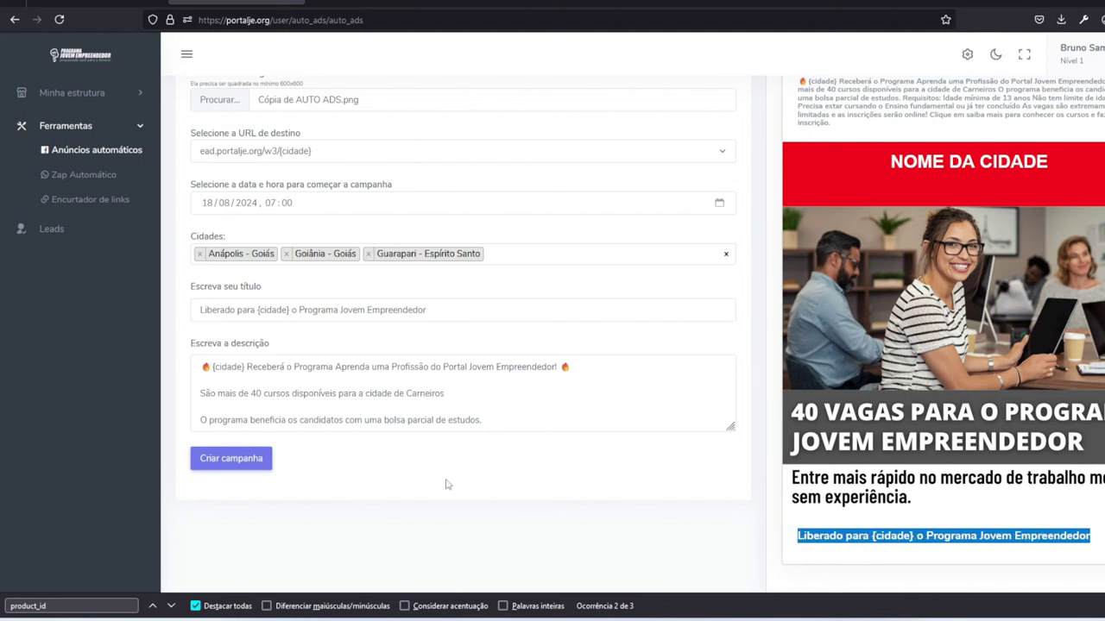
- Check the {cidade} placeholder in the description '{cidade} Receberá o Programa'
scroll(221, 377, "down", 5)
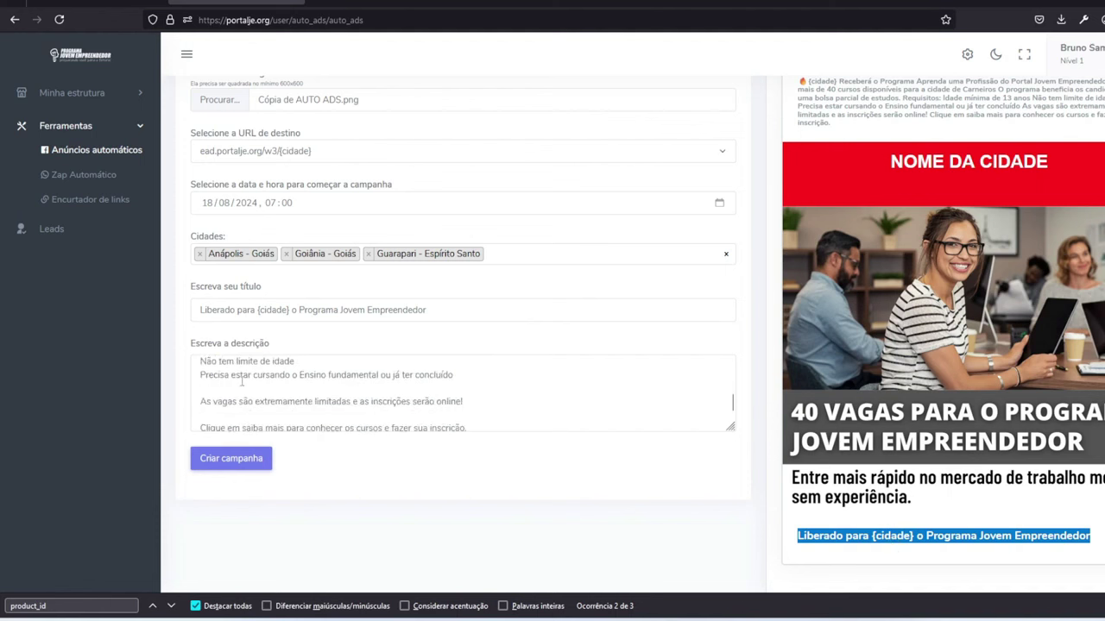
scroll(250, 393, "up", 5)
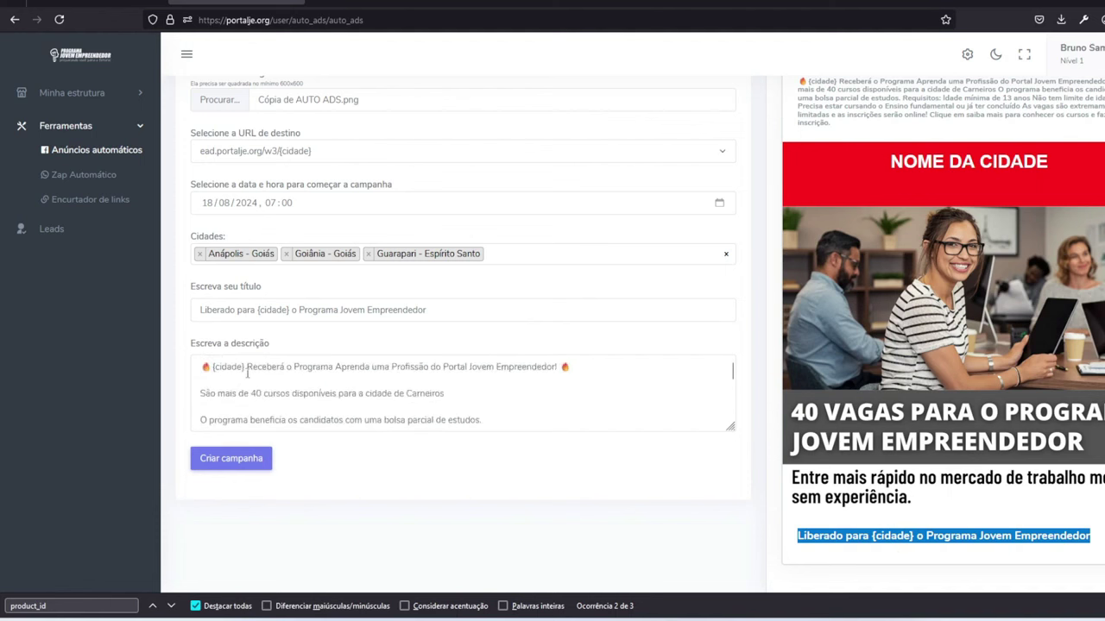
mouse_move(248, 373)
left_mouse_down()
mouse_move(562, 370)
mouse_move(212, 371)
mouse_move(245, 369)
left_mouse_up()
left_click(200, 380)
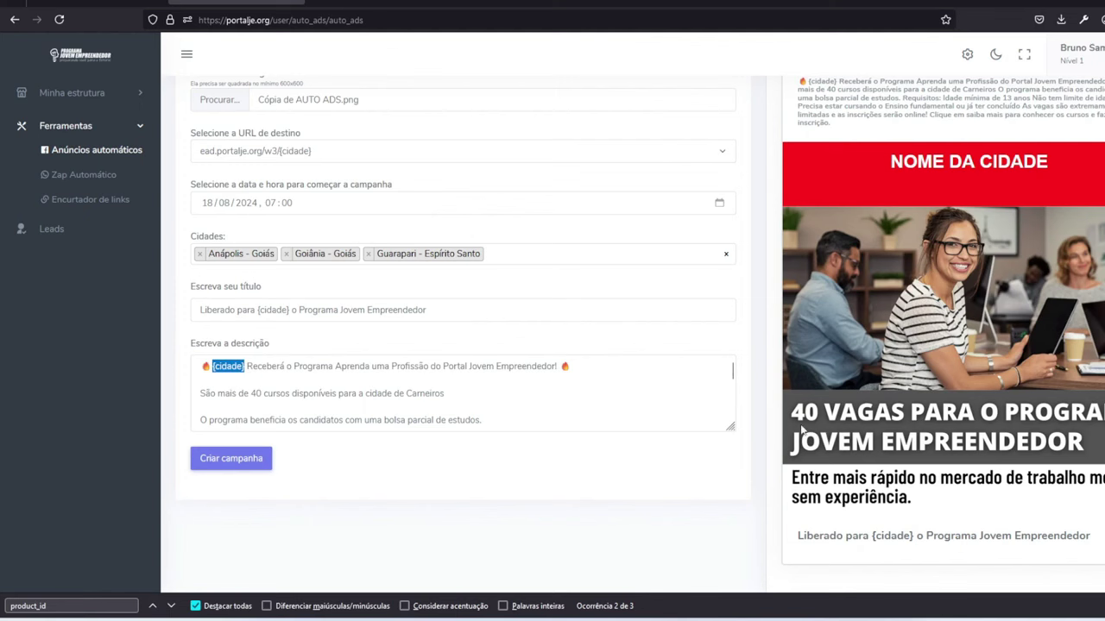
scroll(604, 376, "up", 1)
scroll(544, 356, "down", 1)
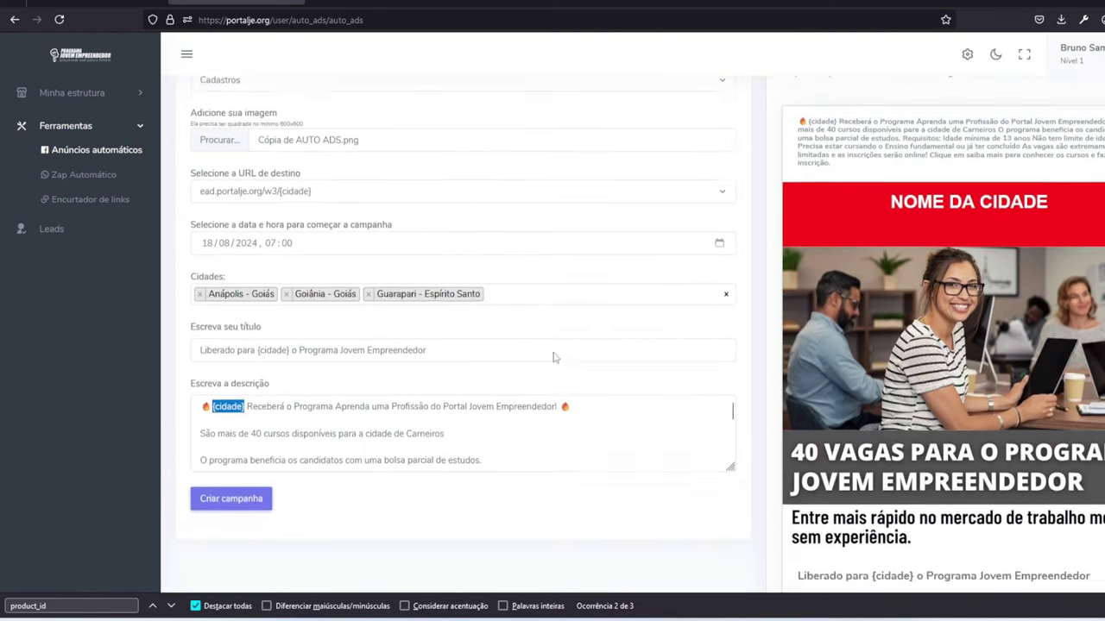
- Create the campaign from the portal form and review it in Ads Manager's campaign list
left_click(221, 458)
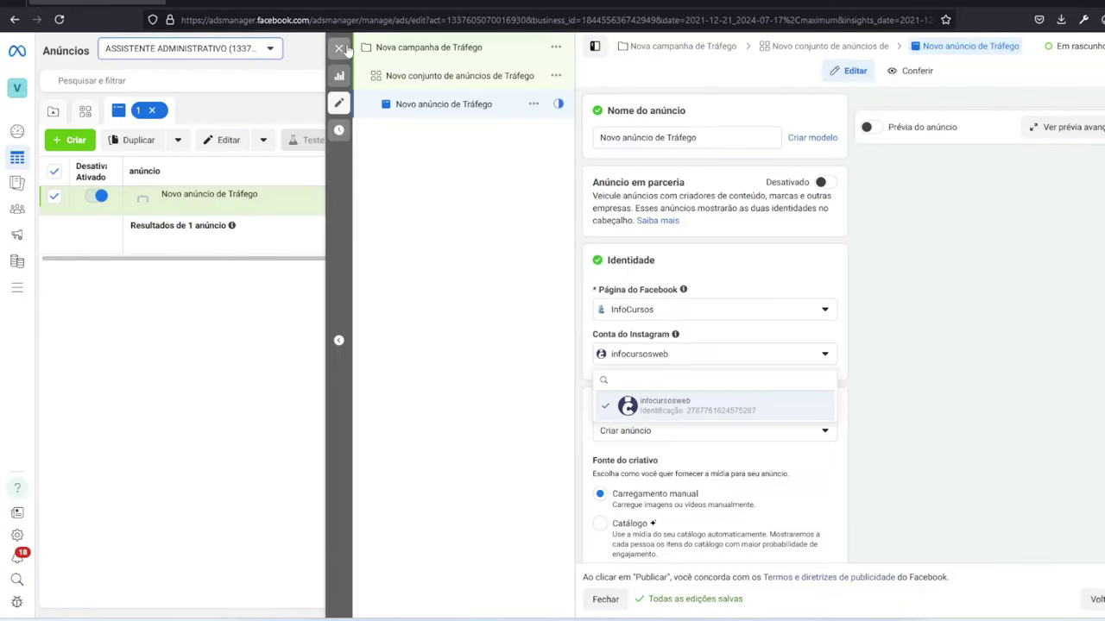
left_click(339, 48)
left_click(253, 117)
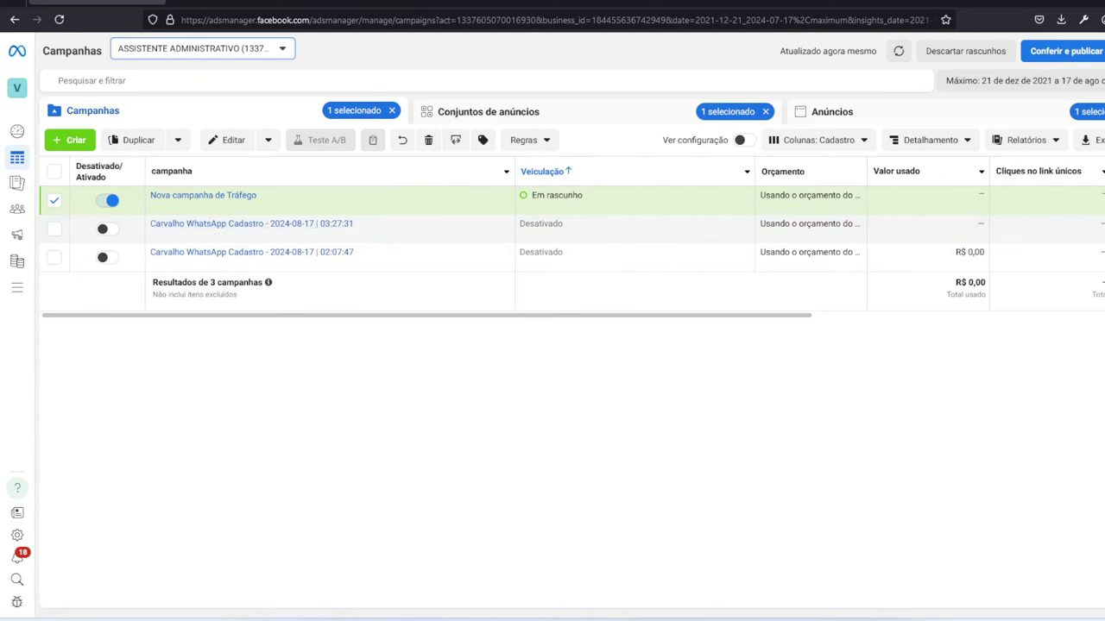
left_click(250, 224)
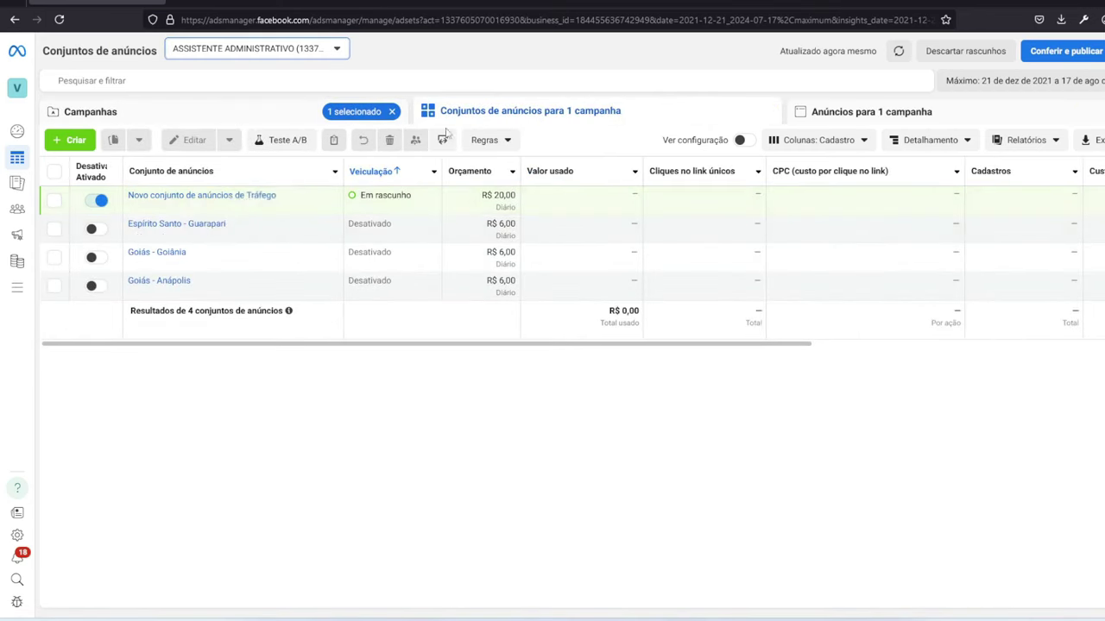
left_click(210, 119)
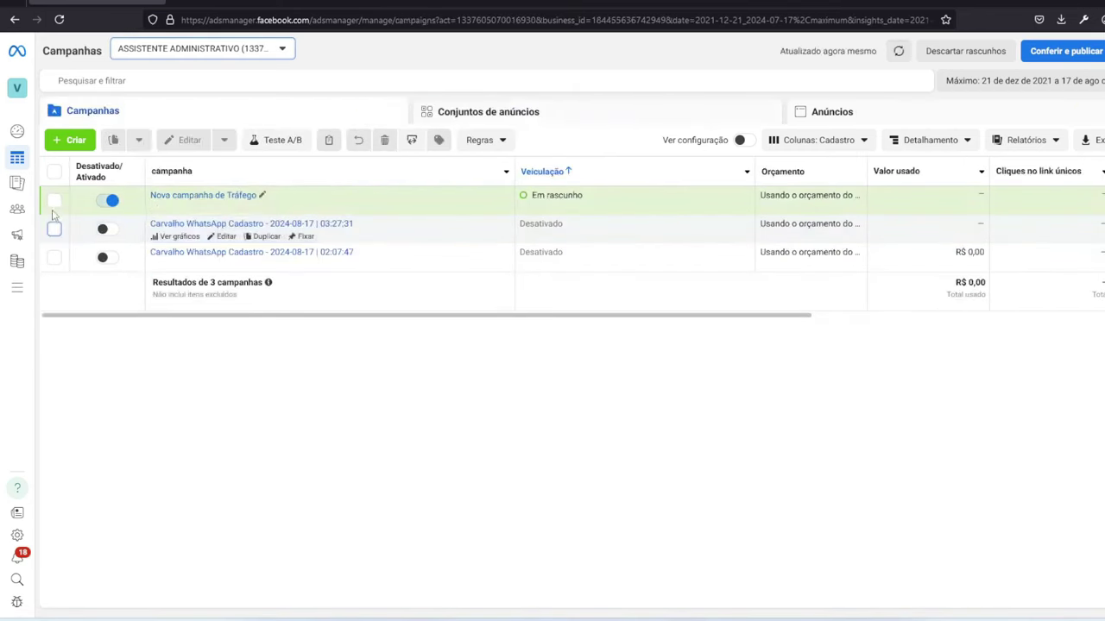
- Delete the draft traffic and older WhatsApp campaigns, then list the remaining campaign's ads
left_click(53, 258)
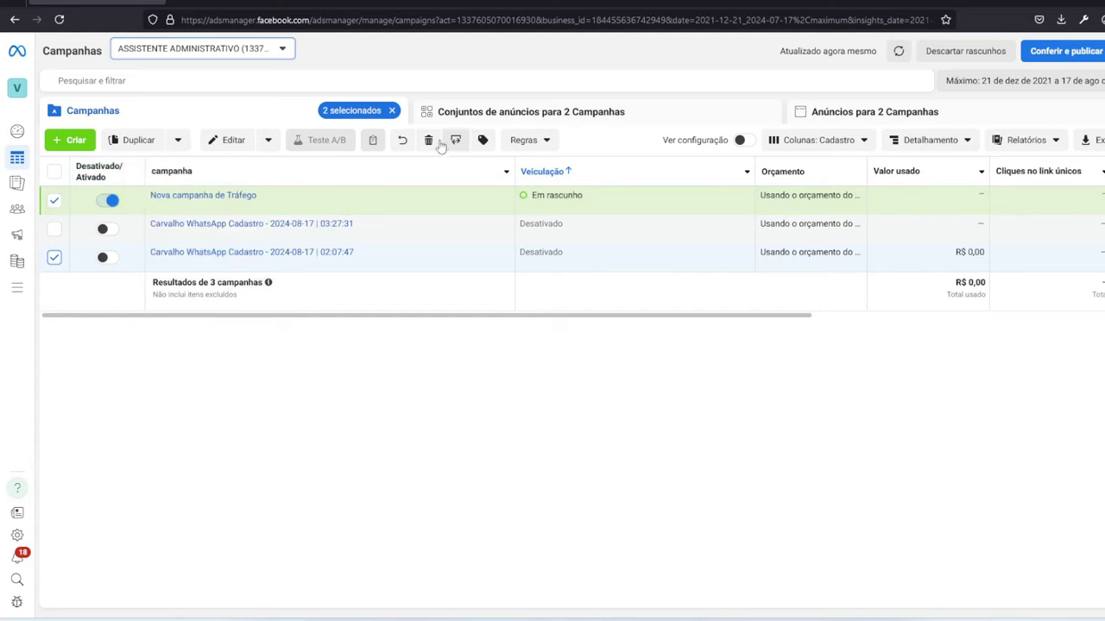
left_click(455, 140)
left_click(695, 260)
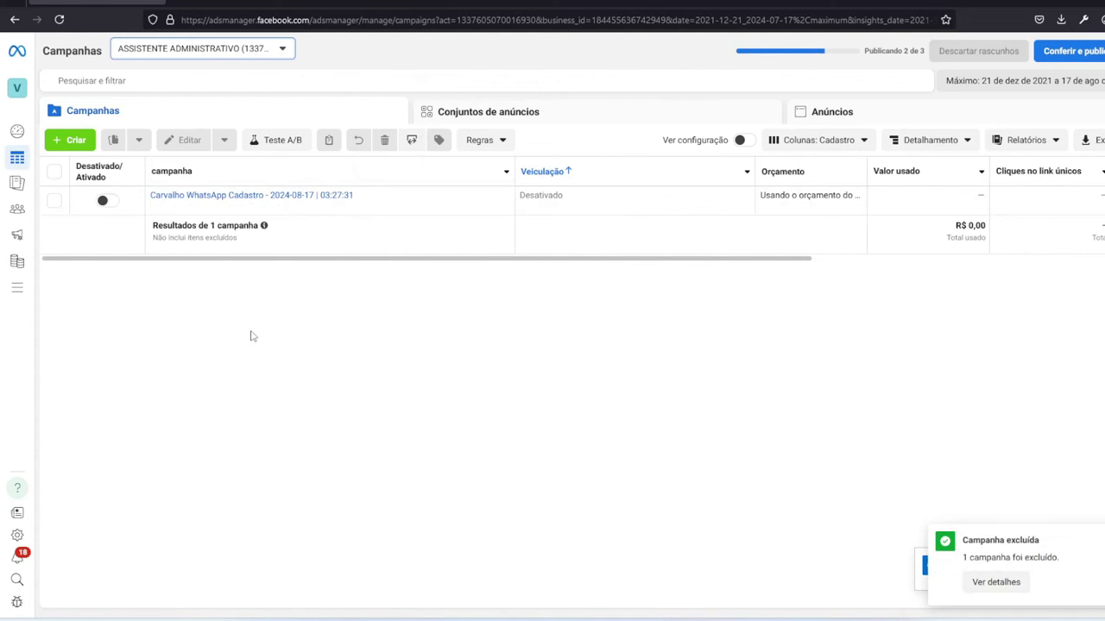
key("F5")
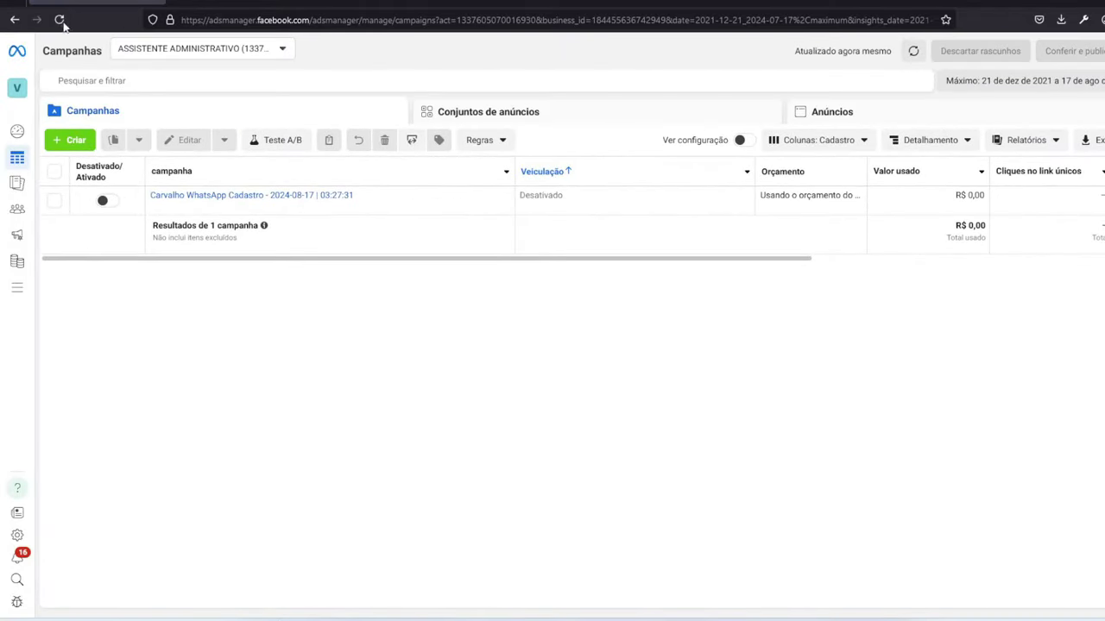
left_click(296, 202)
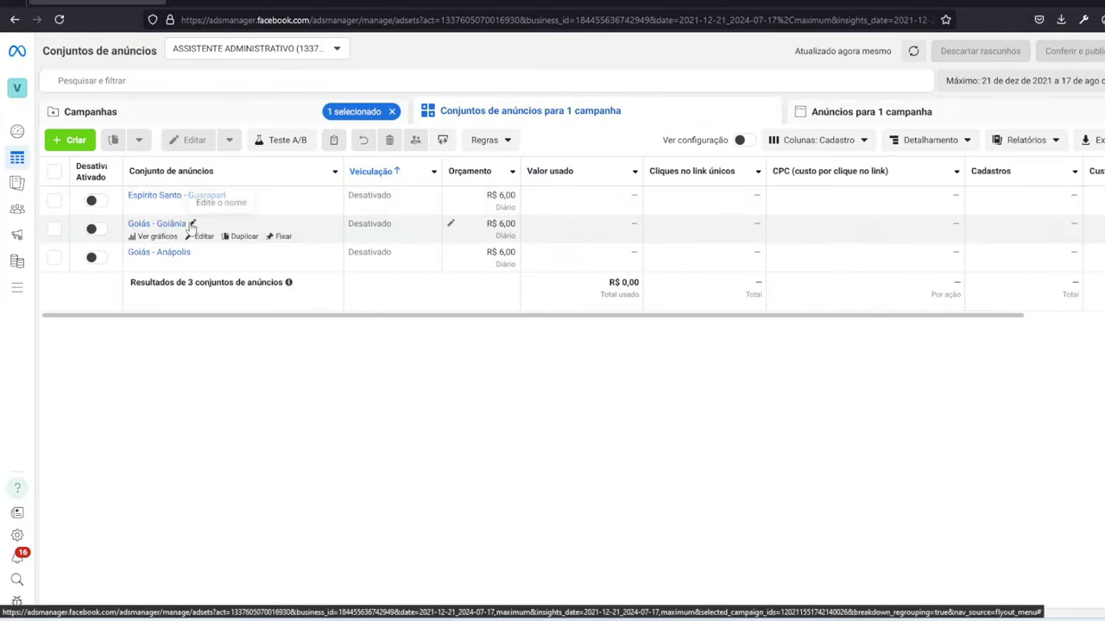
left_click(830, 114)
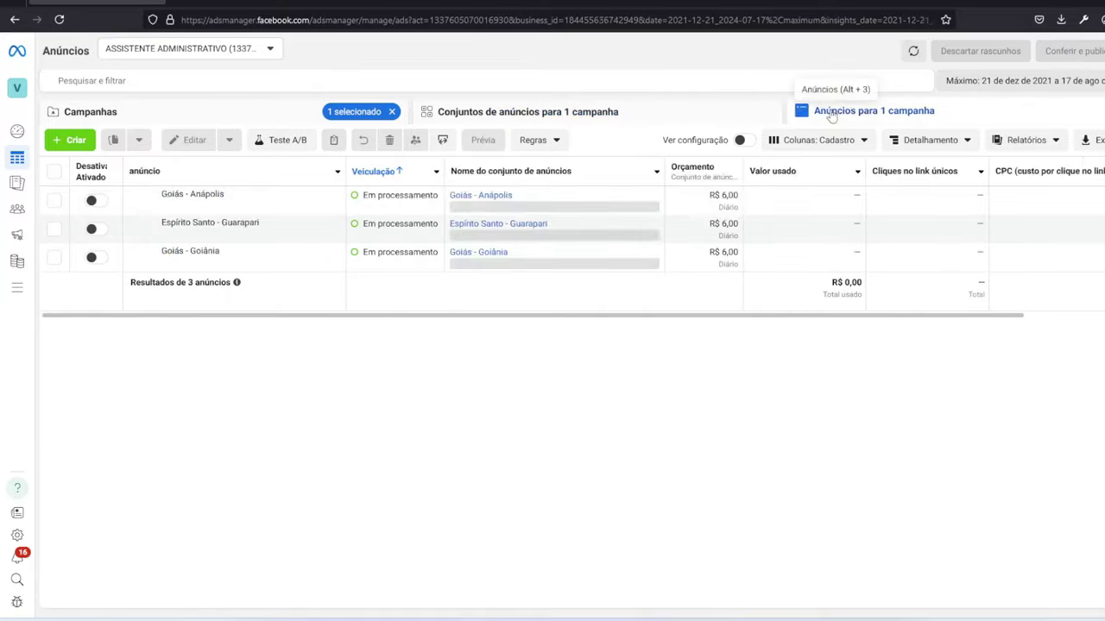
- Verify the Goiás - Anápolis ad uses Anápolis in its main text, title and URL
left_click(233, 208)
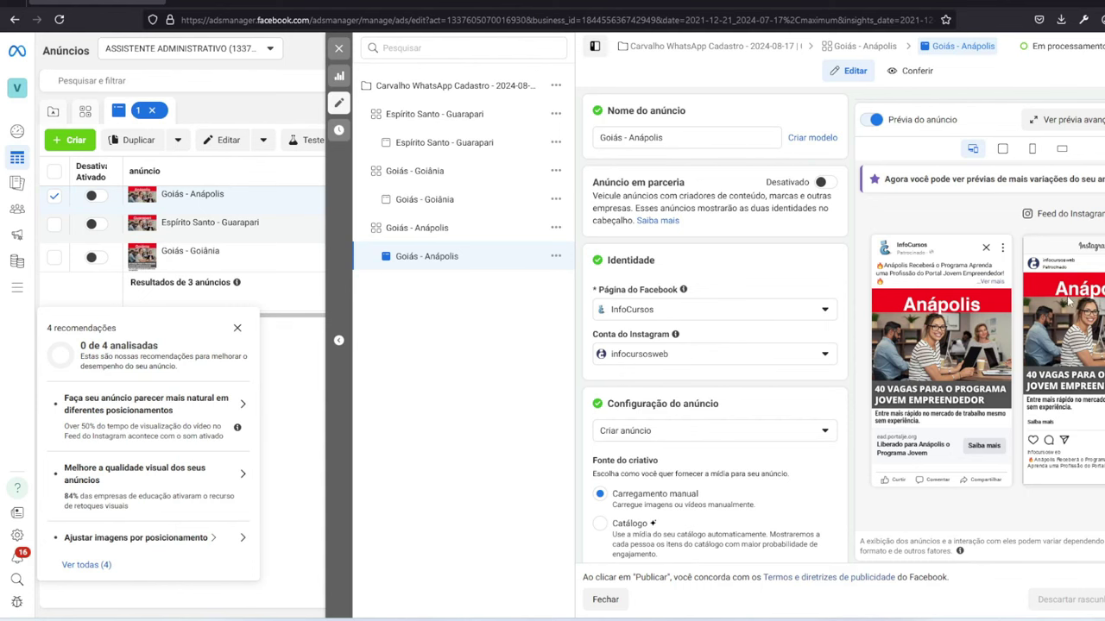
scroll(735, 337, "down", 6)
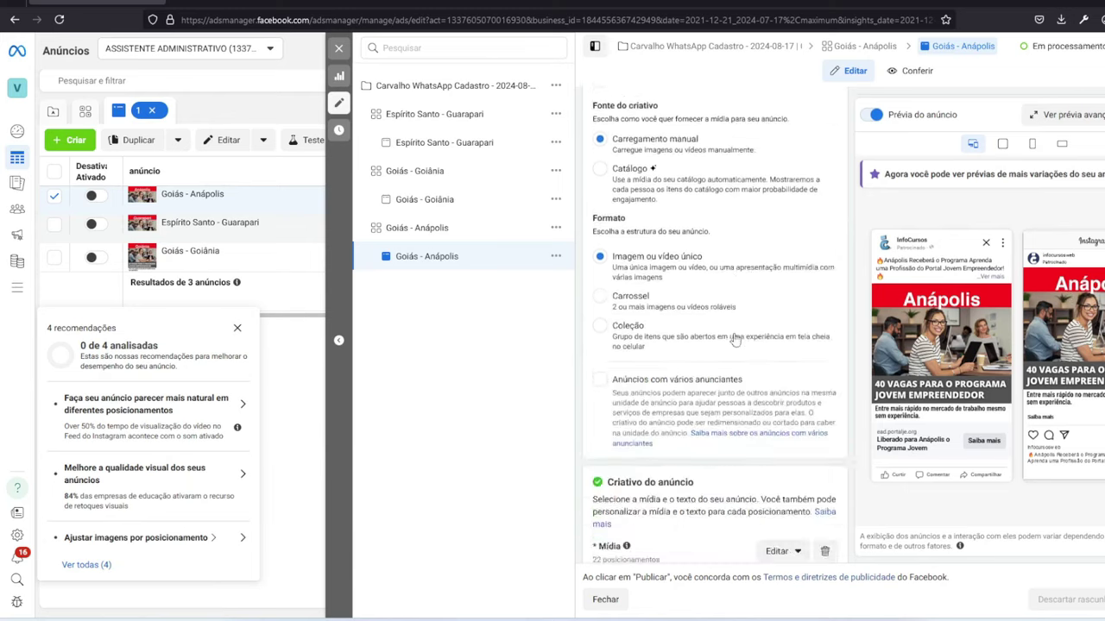
scroll(734, 336, "down", 3)
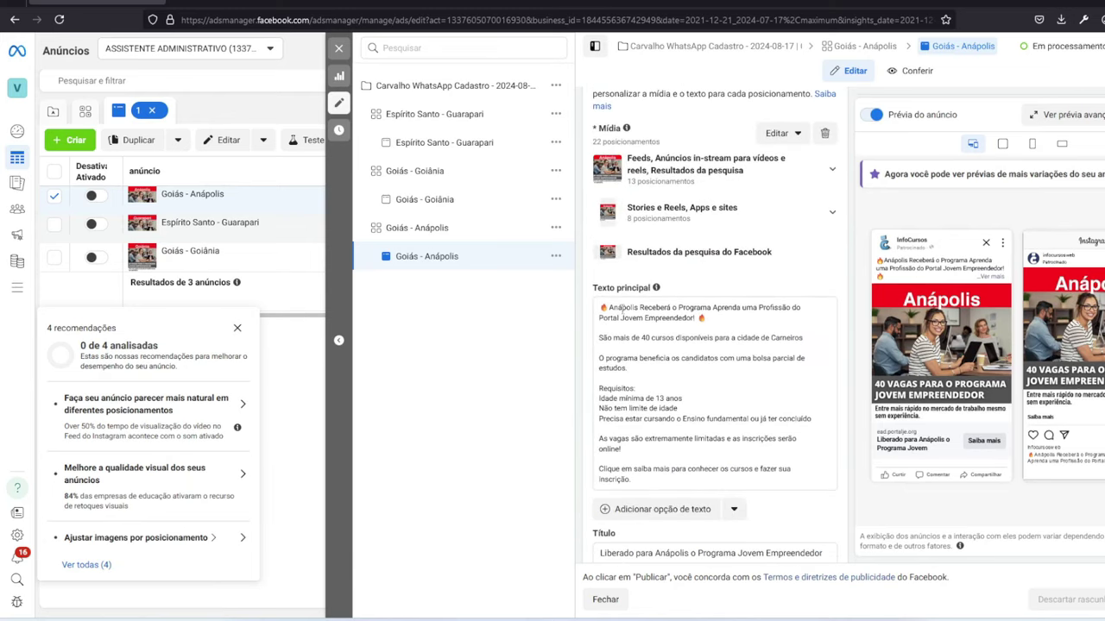
double_click(620, 308)
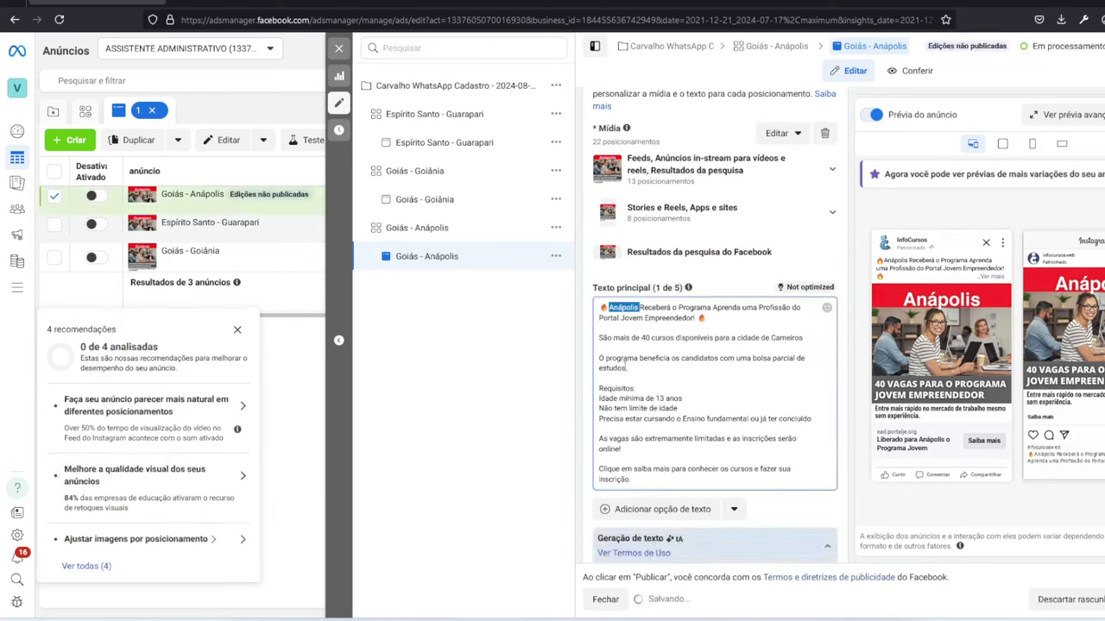
scroll(705, 336, "down", 3)
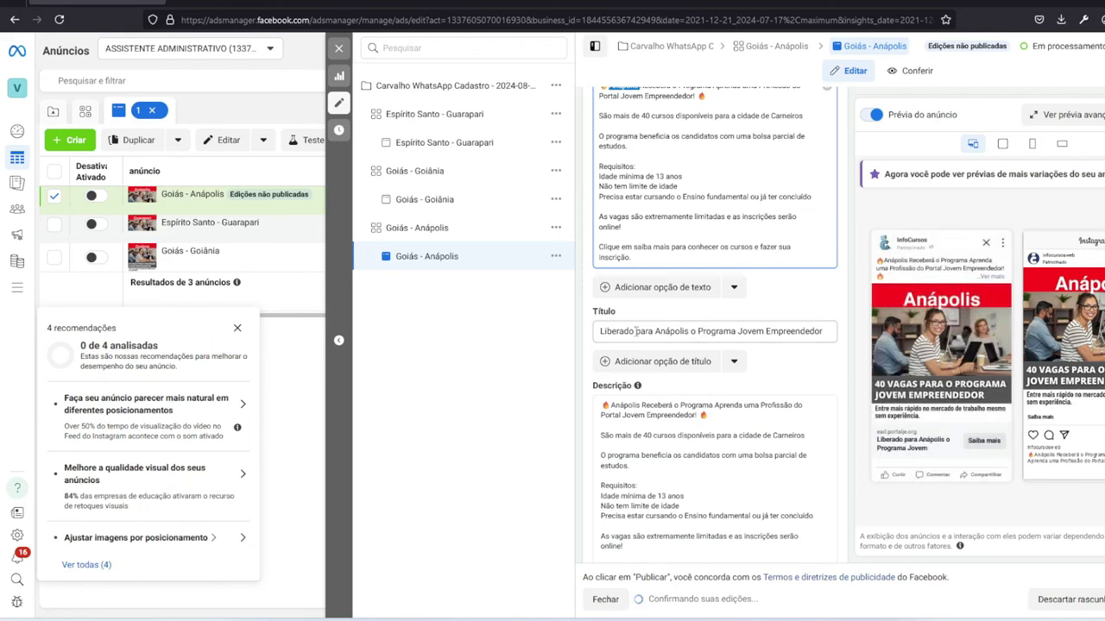
double_click(673, 332)
scroll(695, 350, "down", 2)
scroll(693, 349, "down", 6)
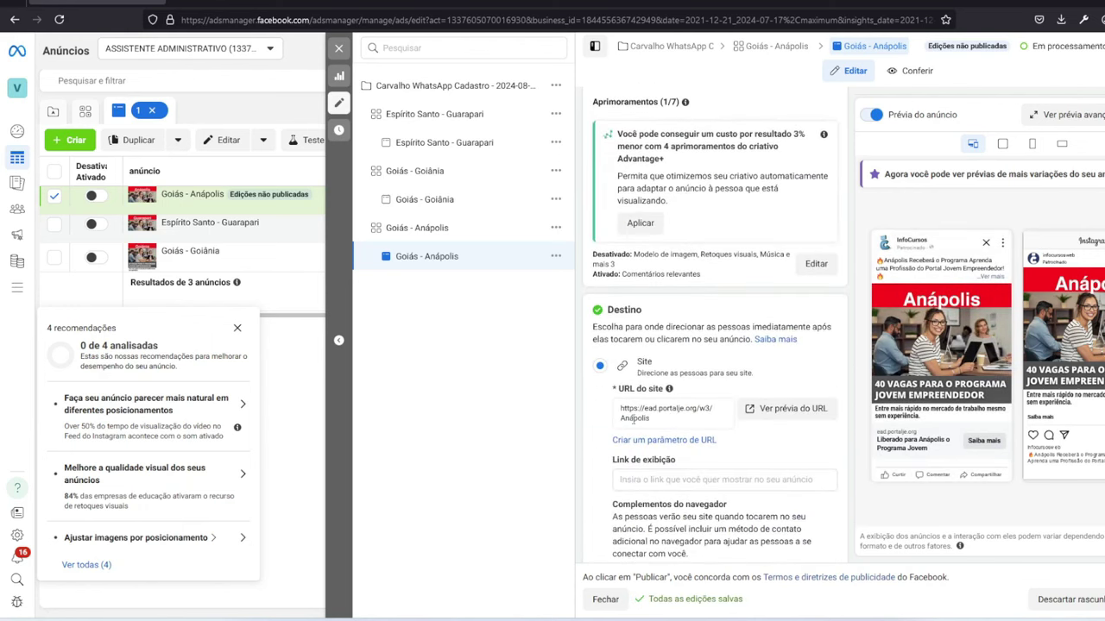
double_click(634, 418)
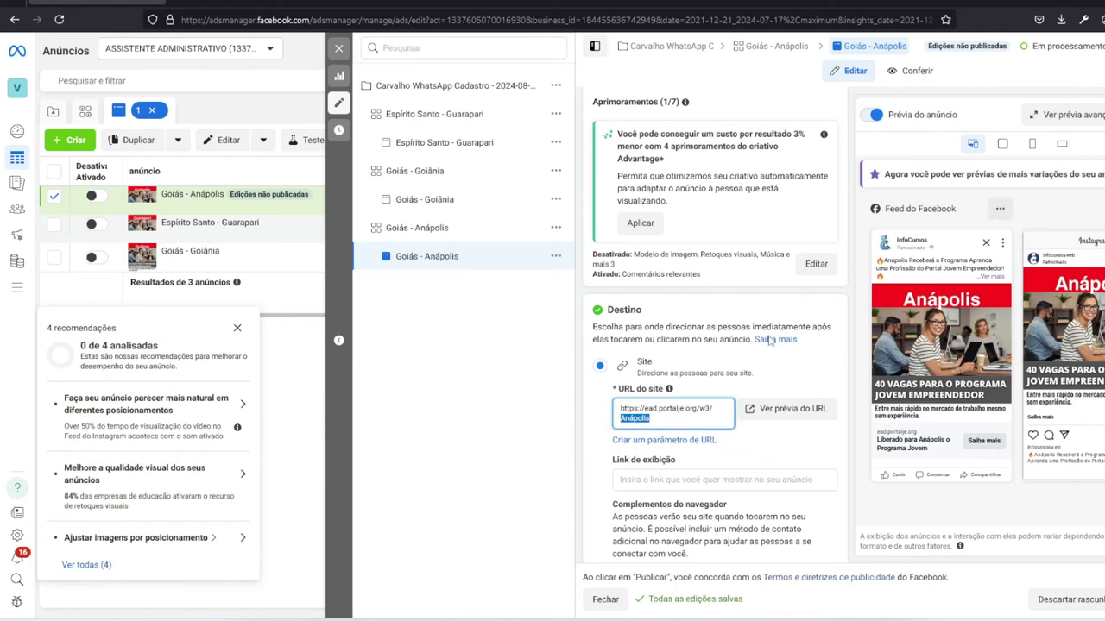
- Check the Guarapari and Goiânia ads, then close the editor and show the ad sets
left_click(231, 240)
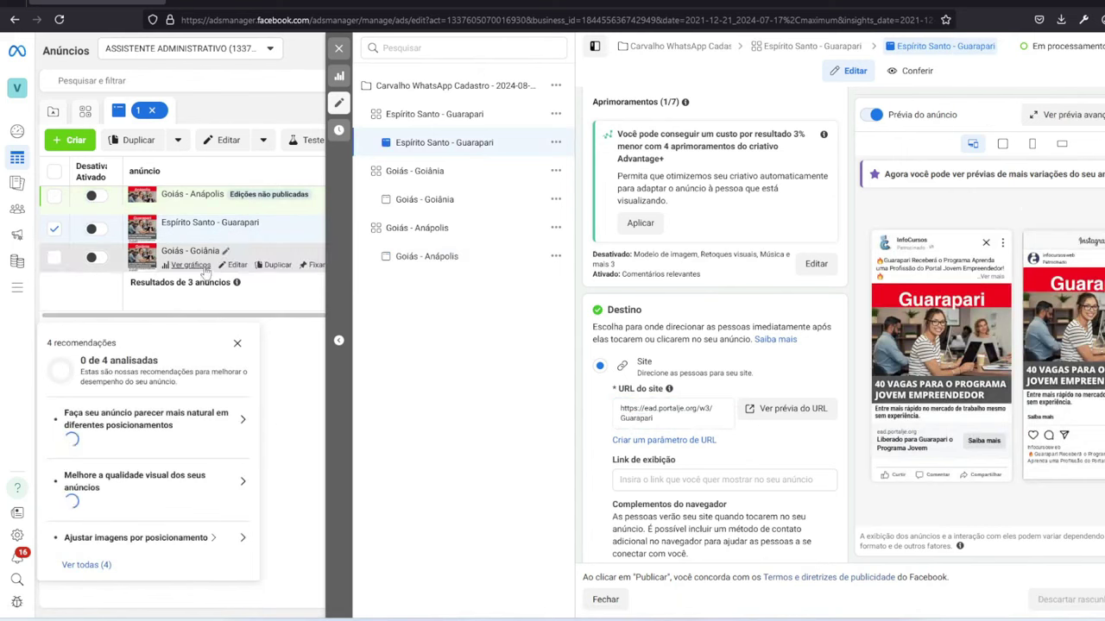
left_click(234, 269)
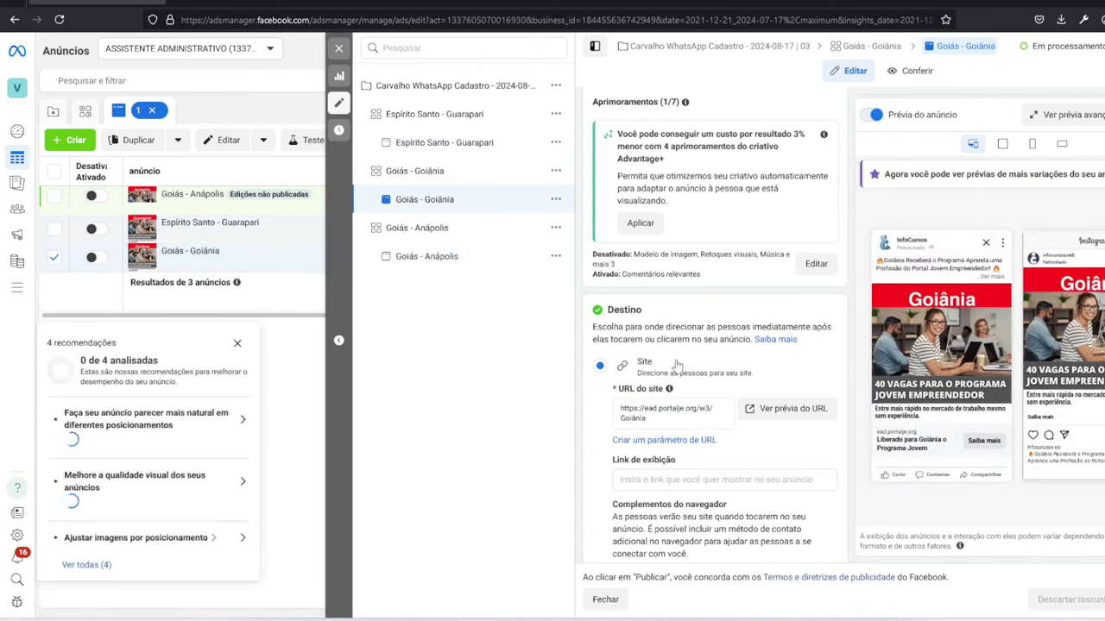
left_click(338, 47)
left_click(501, 115)
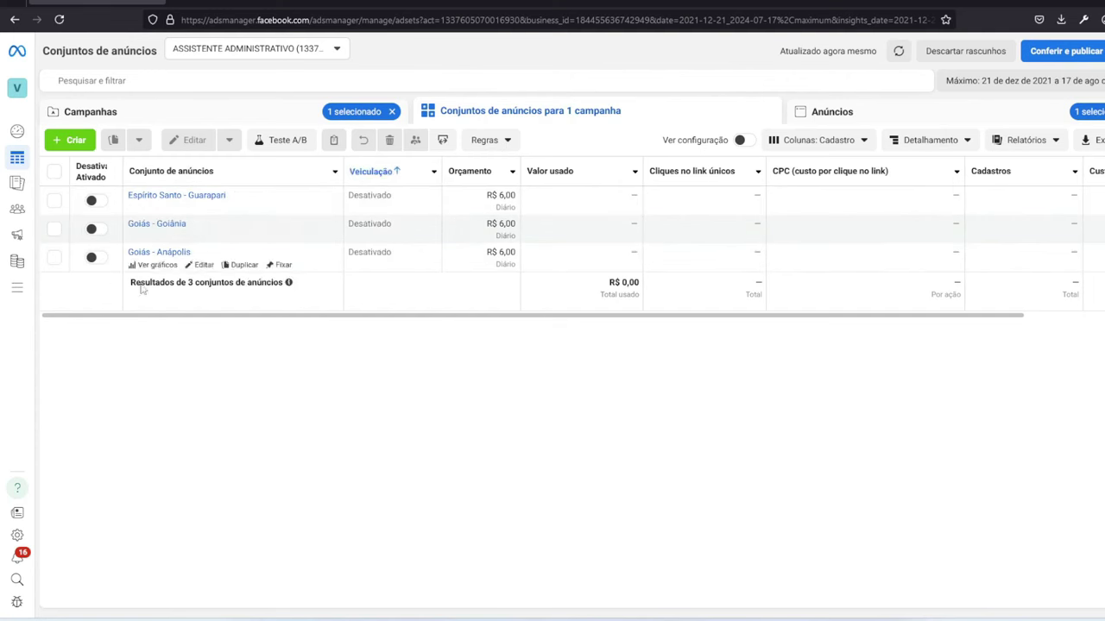
- Select the campaign's three ads and discard the unpublished drafts
left_click(857, 111)
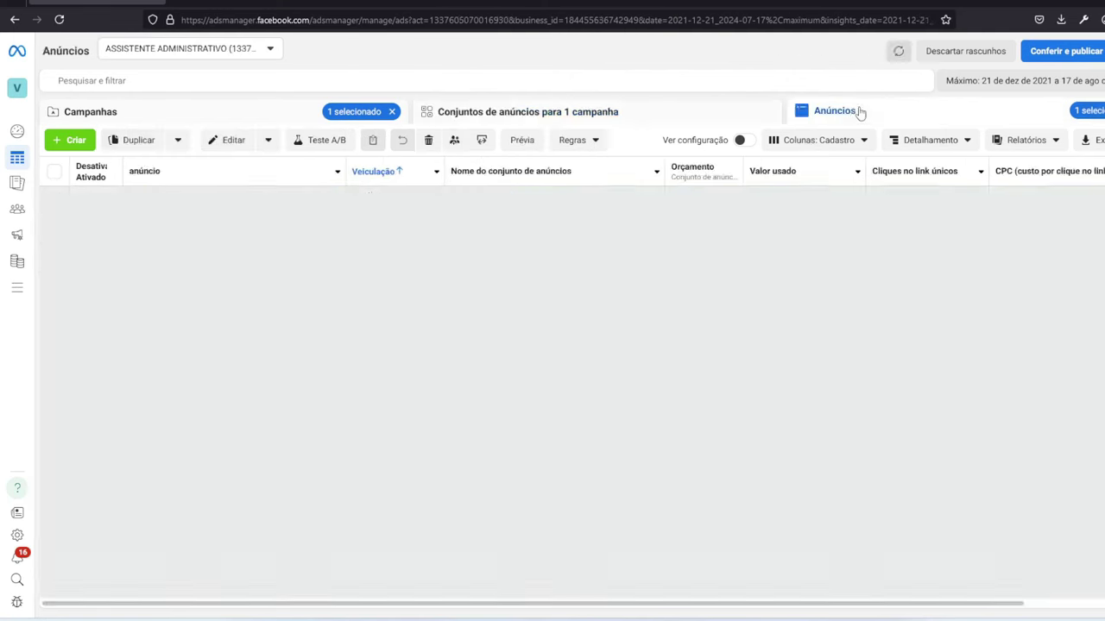
left_click(54, 258)
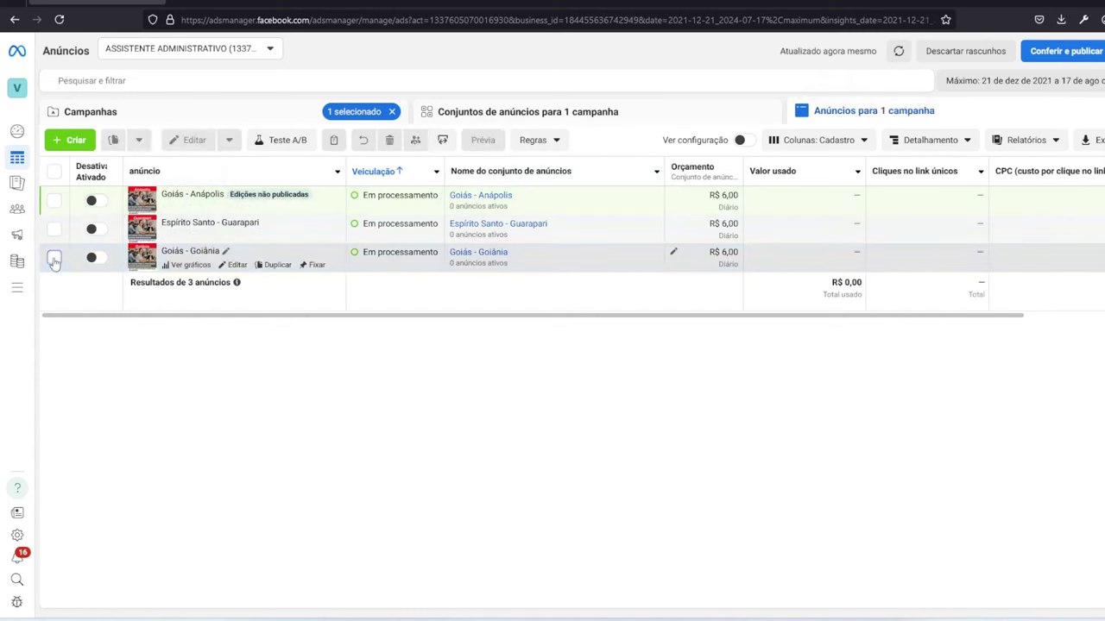
left_click(518, 113)
left_click(200, 113)
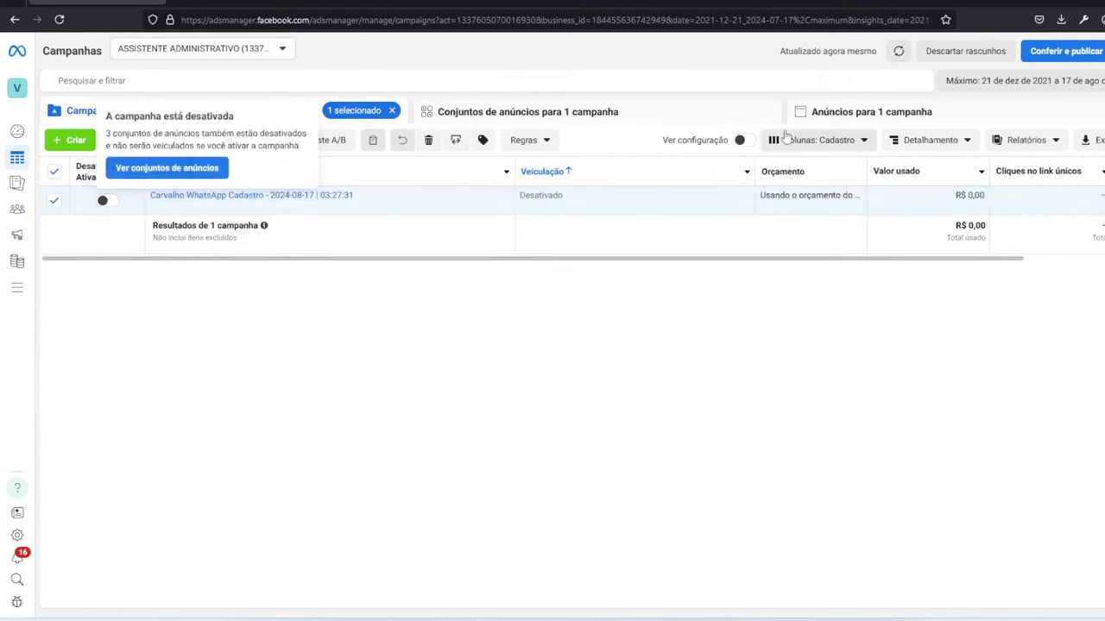
left_click(856, 111)
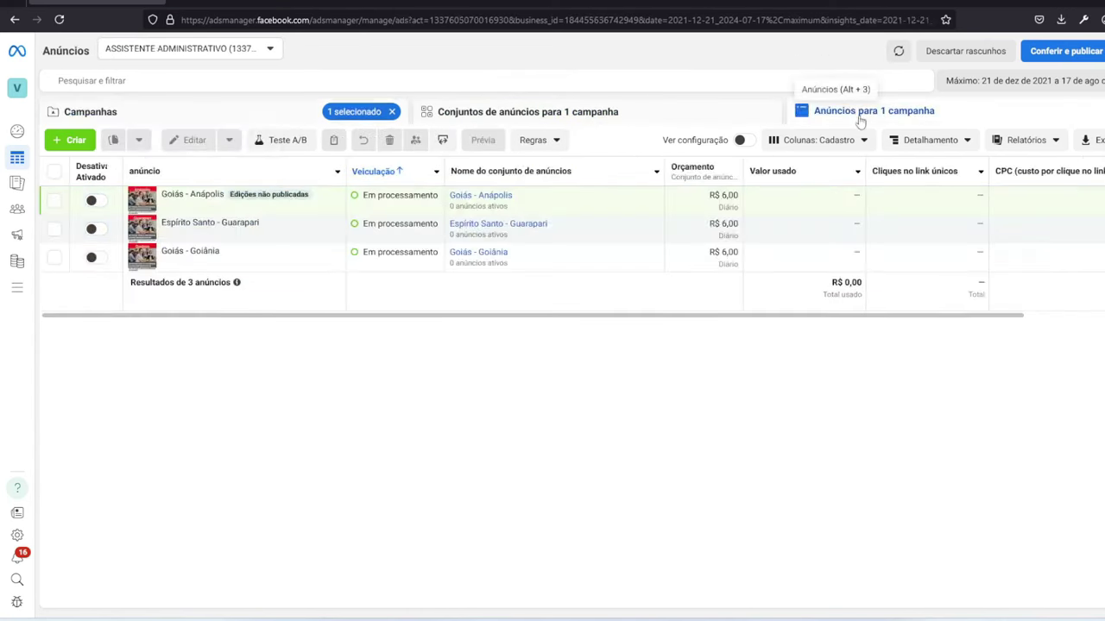
left_click(55, 171)
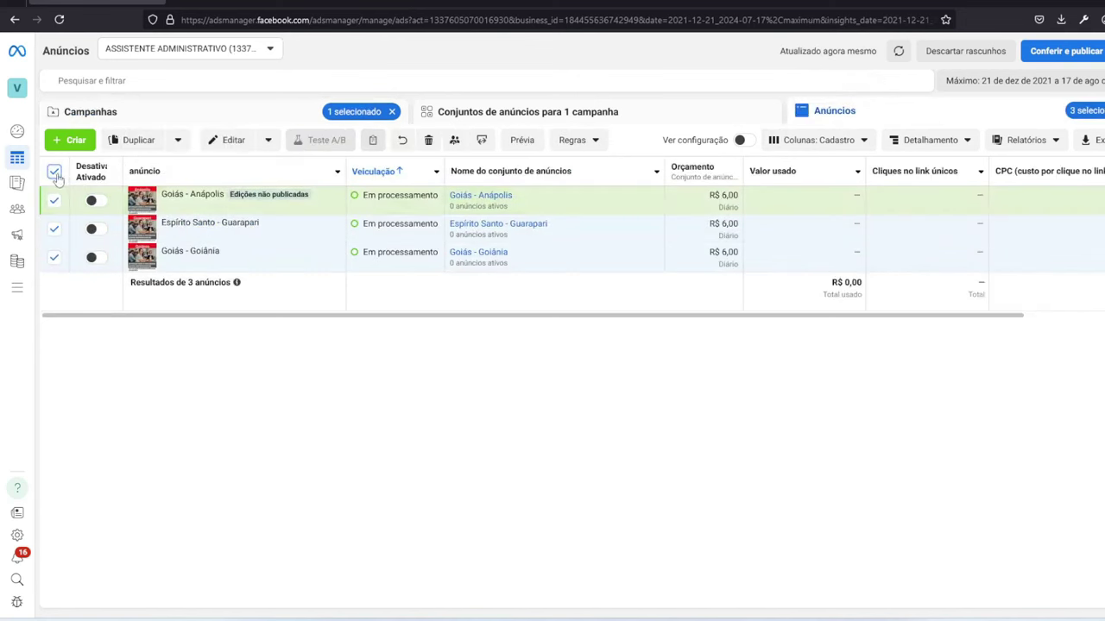
left_click(963, 54)
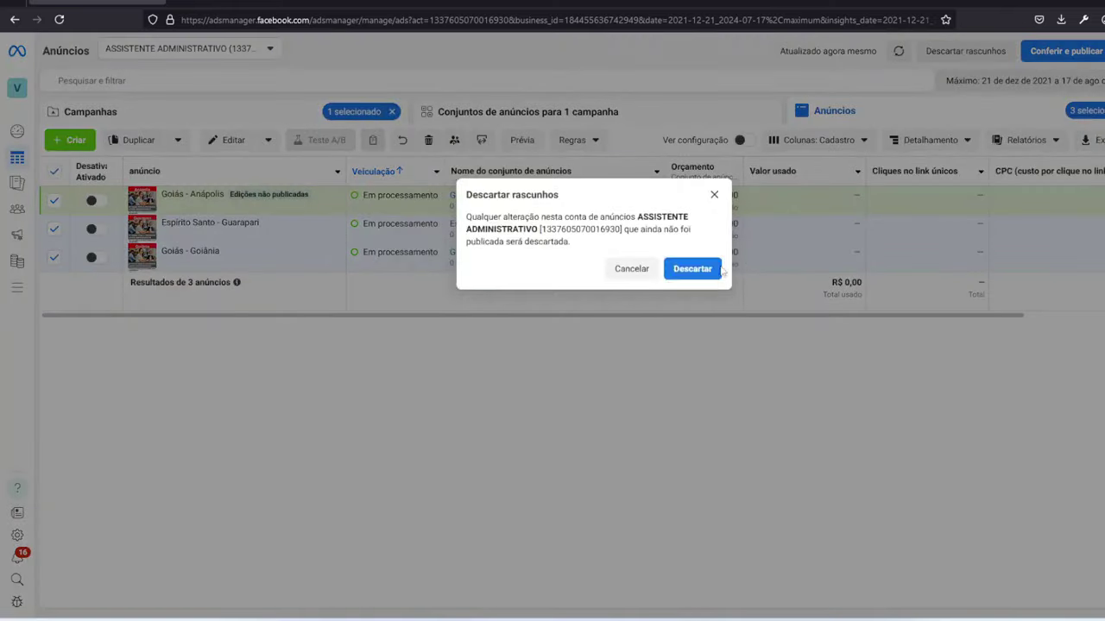
left_click(694, 274)
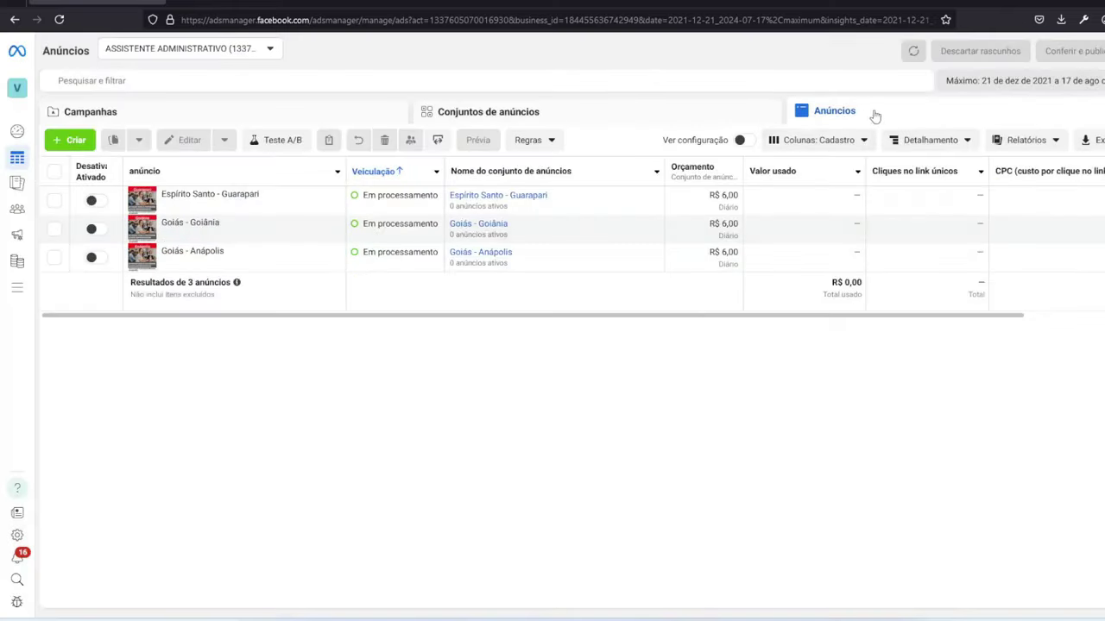
- Activate all three city ads and publish the change
left_click(53, 171)
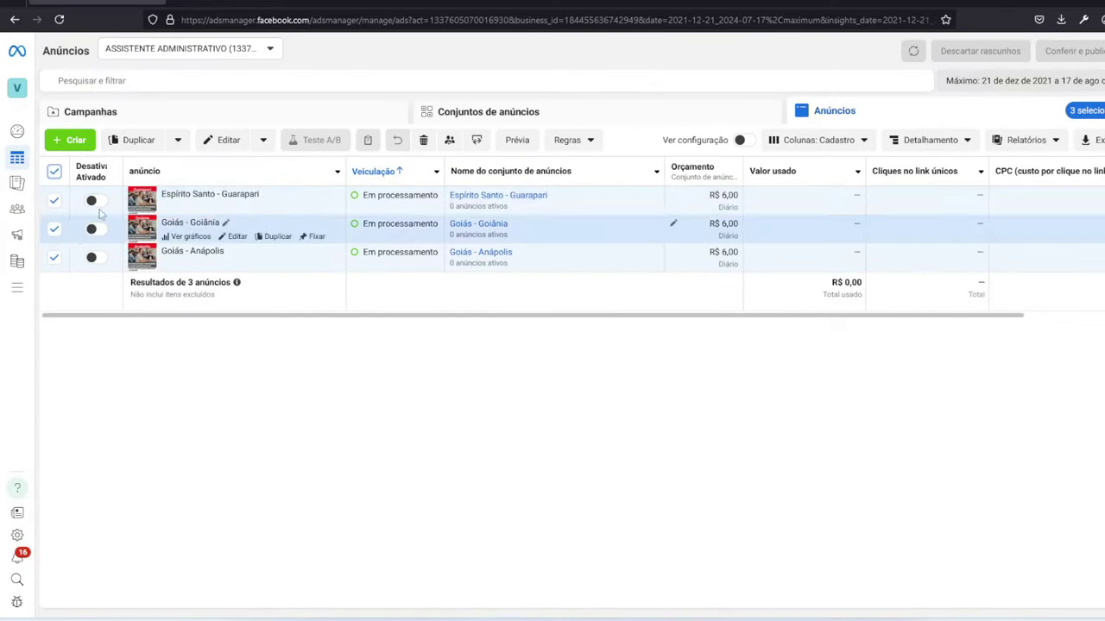
left_click(263, 140)
left_click(163, 196)
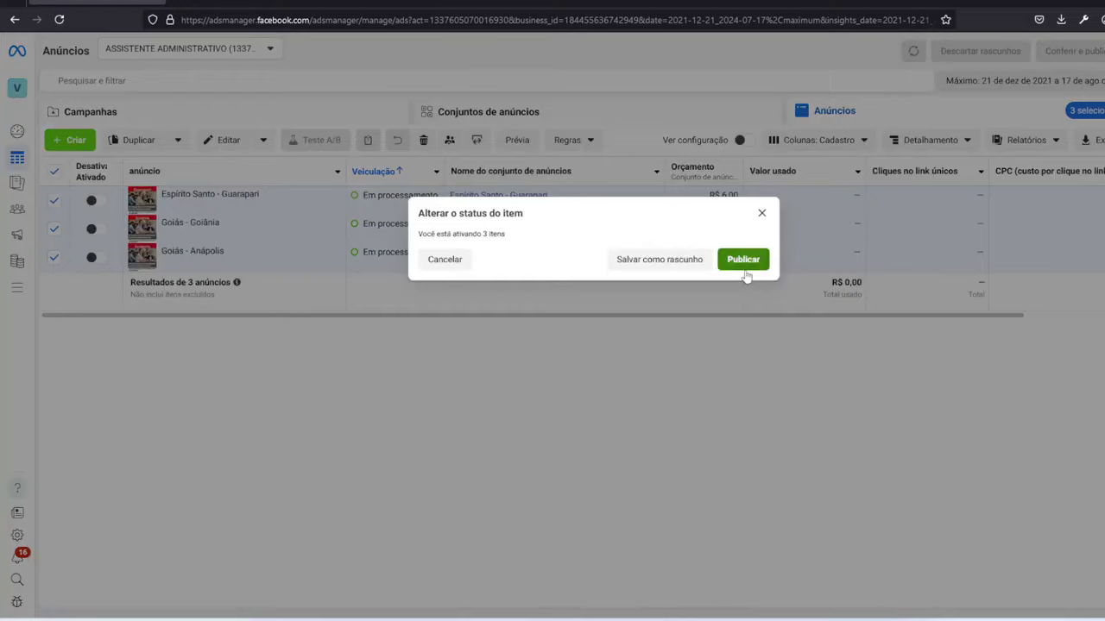
left_click(744, 258)
- Activate all three ad sets and publish the change
left_click(458, 112)
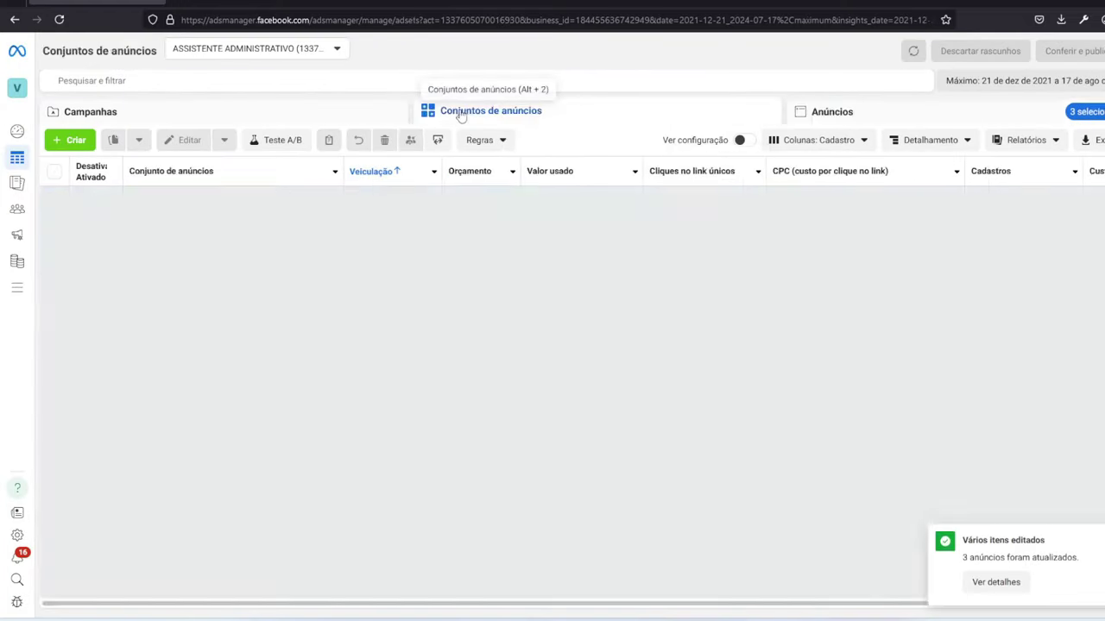
left_click(54, 171)
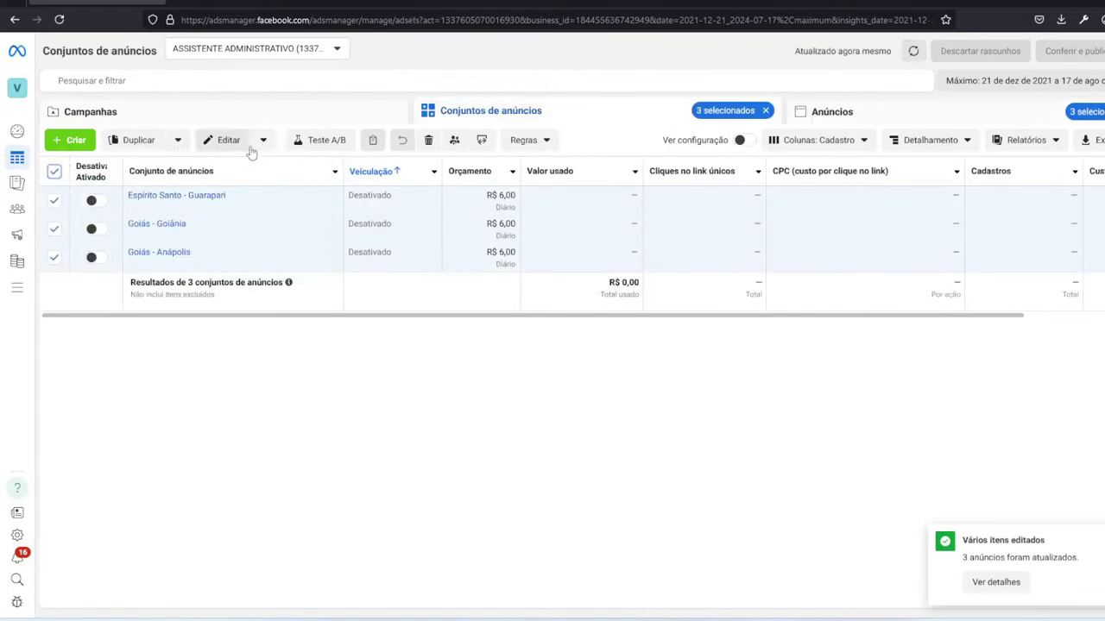
left_click(272, 142)
left_click(183, 196)
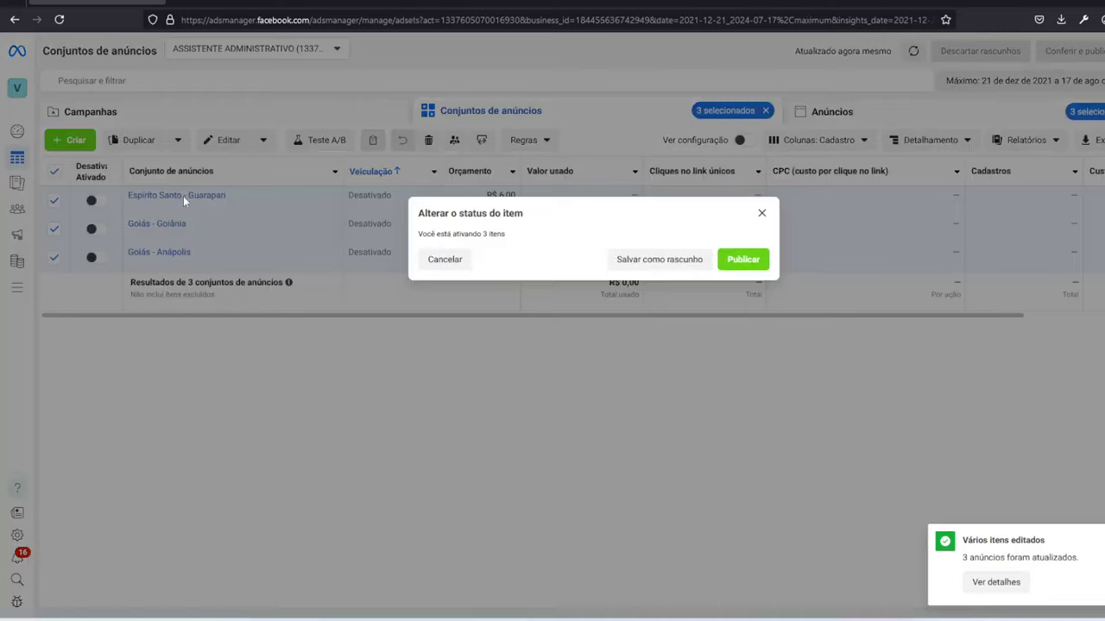
left_click(743, 261)
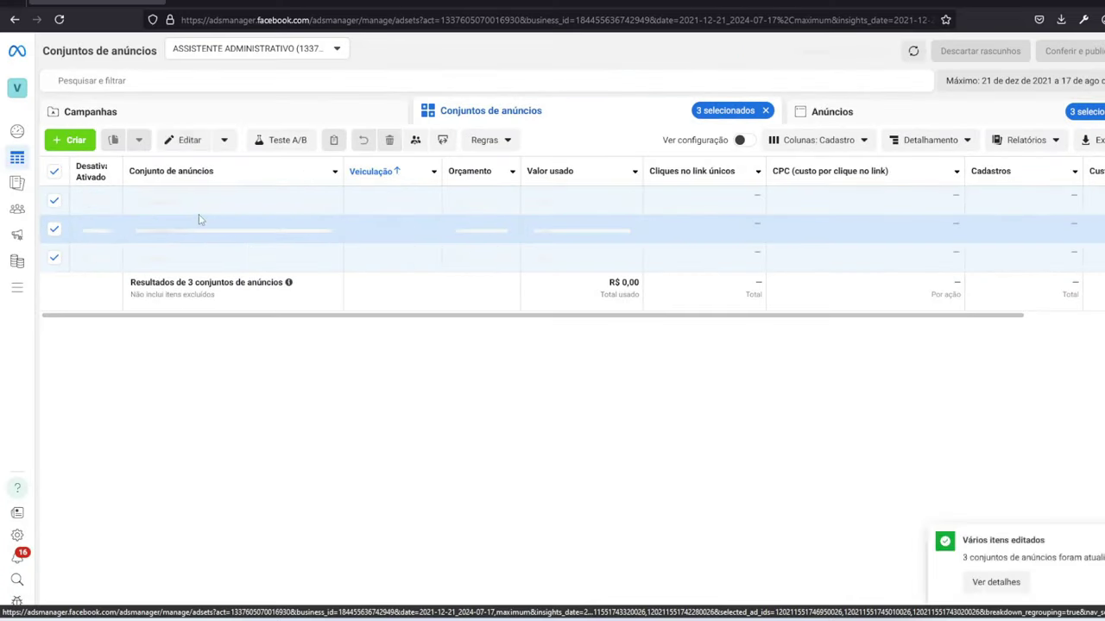
left_click(200, 209)
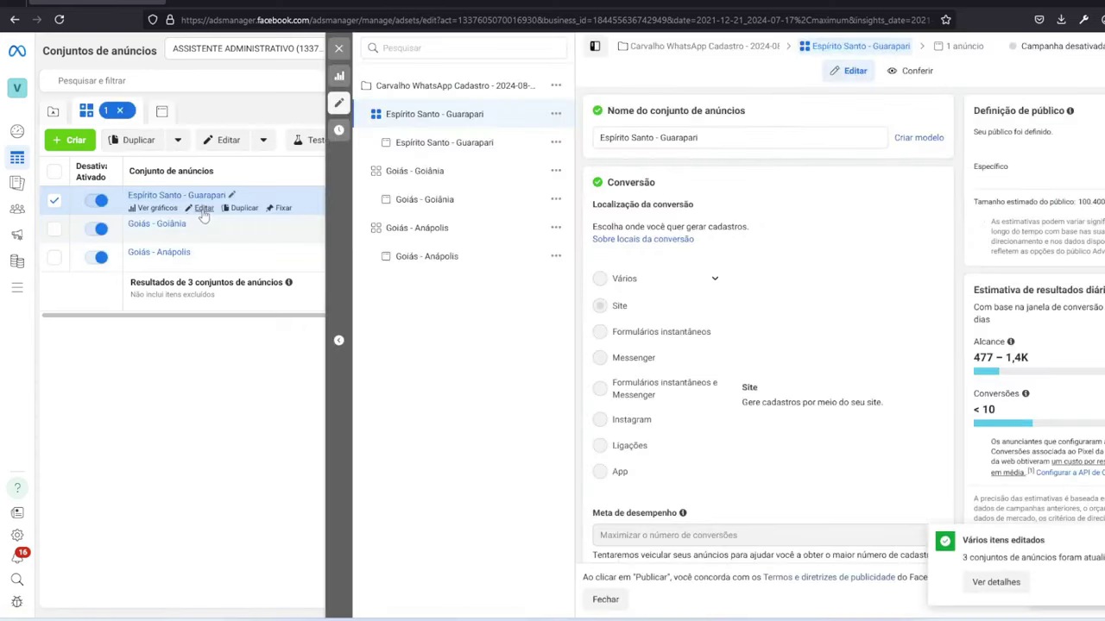
scroll(753, 357, "down", 15)
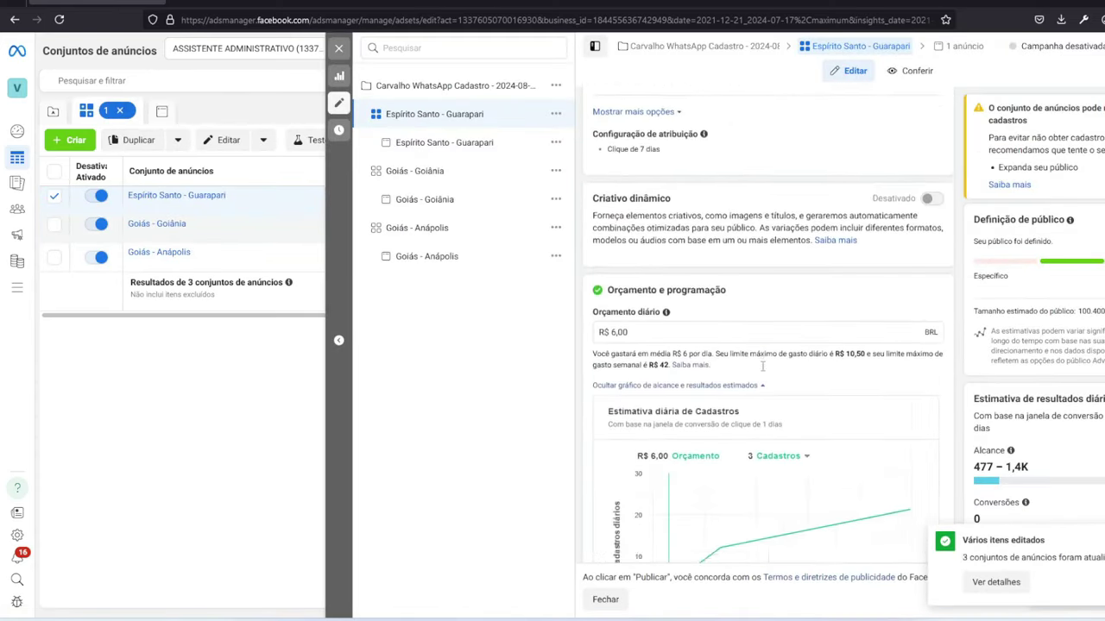
scroll(762, 371, "down", 5)
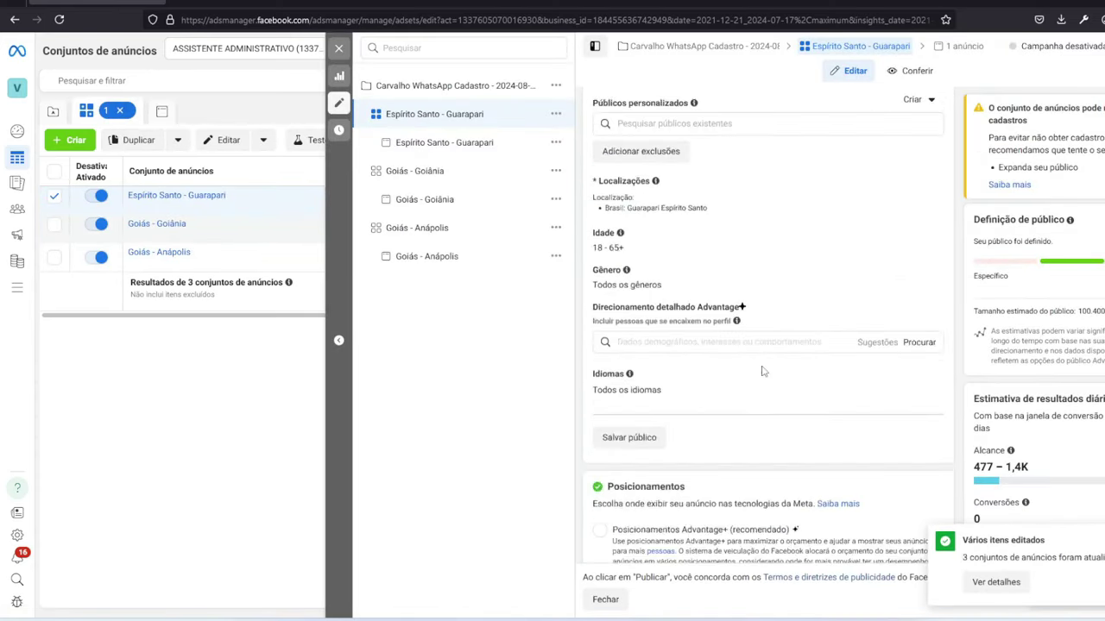
scroll(750, 375, "up", 3)
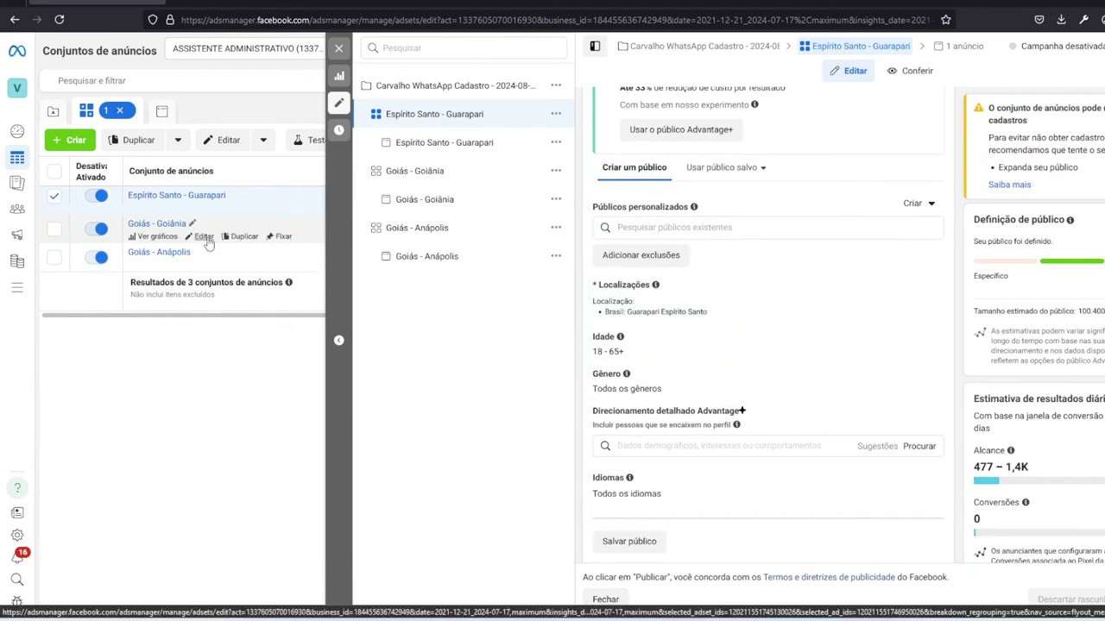
left_click(203, 236)
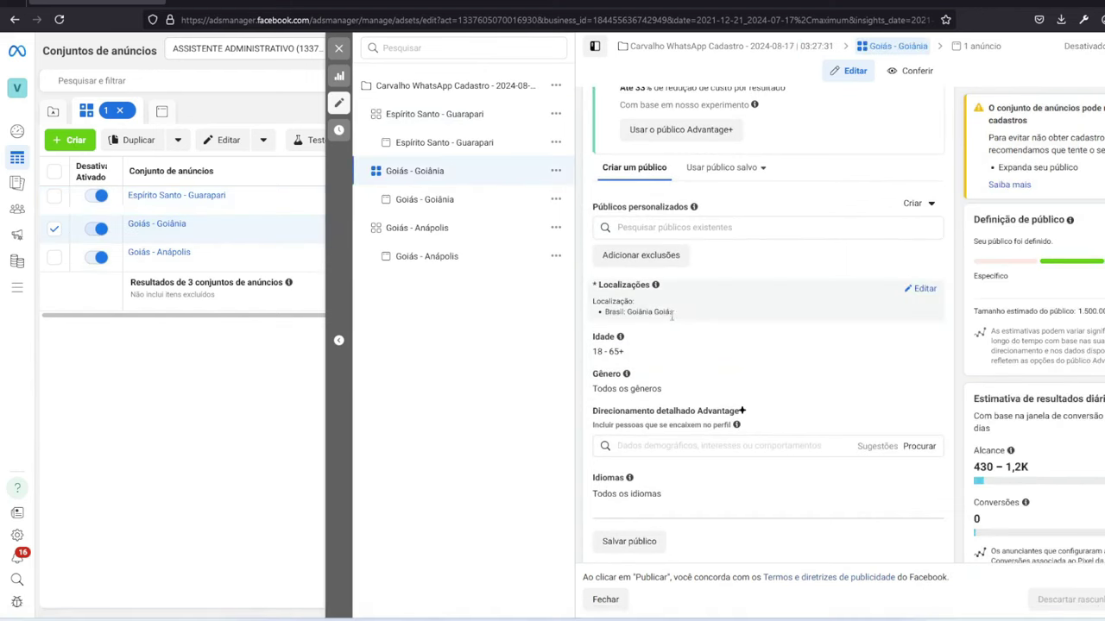
left_click(208, 270)
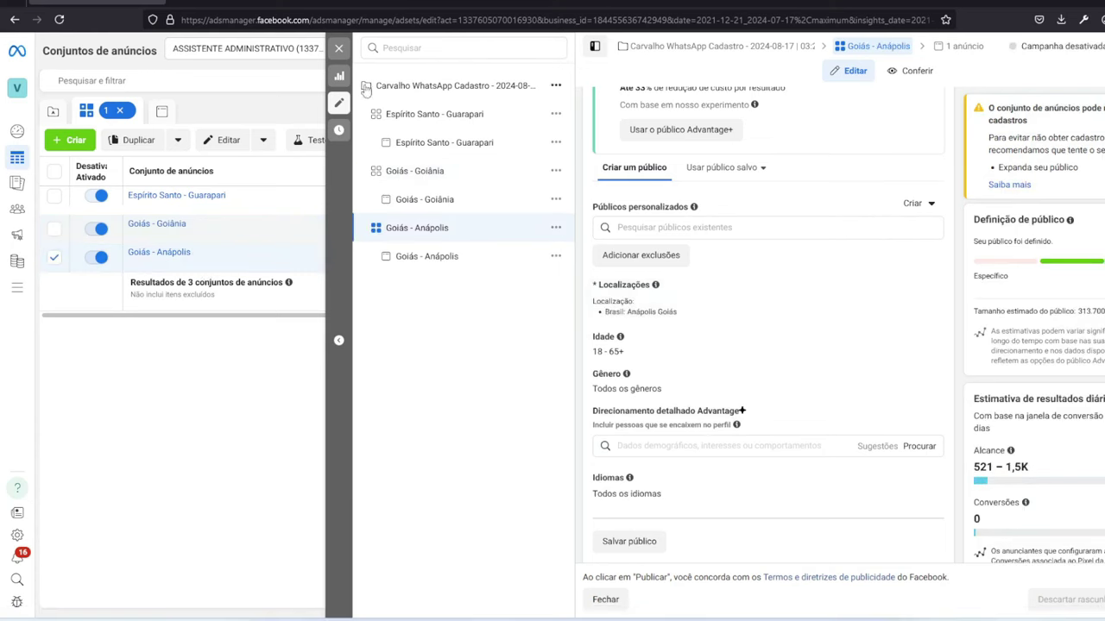
left_click(338, 47)
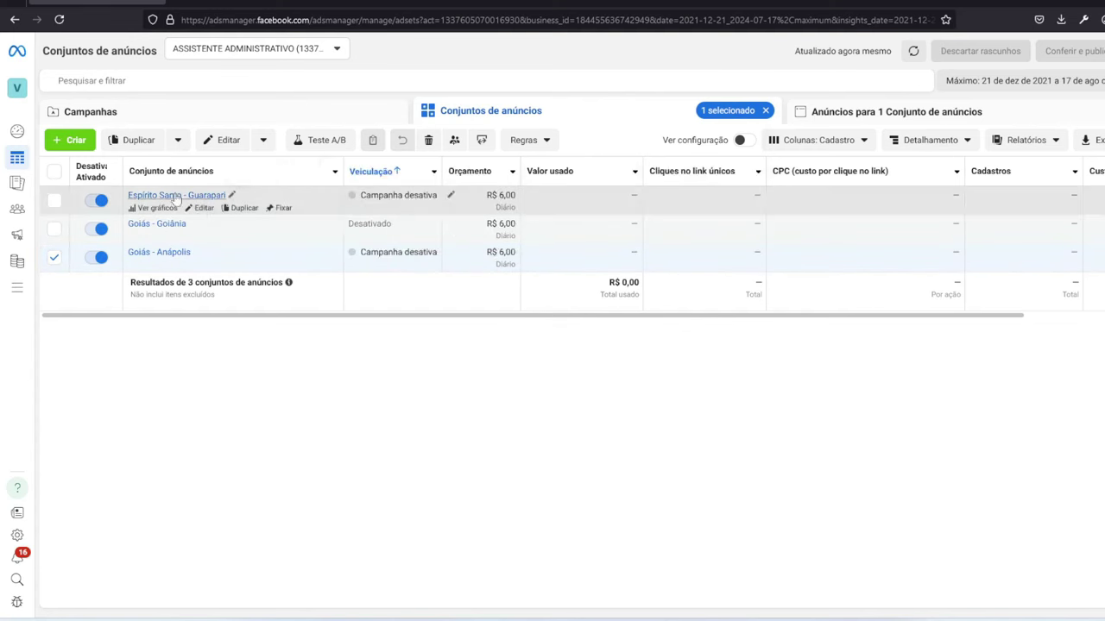
- Turn on the WhatsApp Cadastro campaign toggle in the Campanhas list
left_click(844, 115)
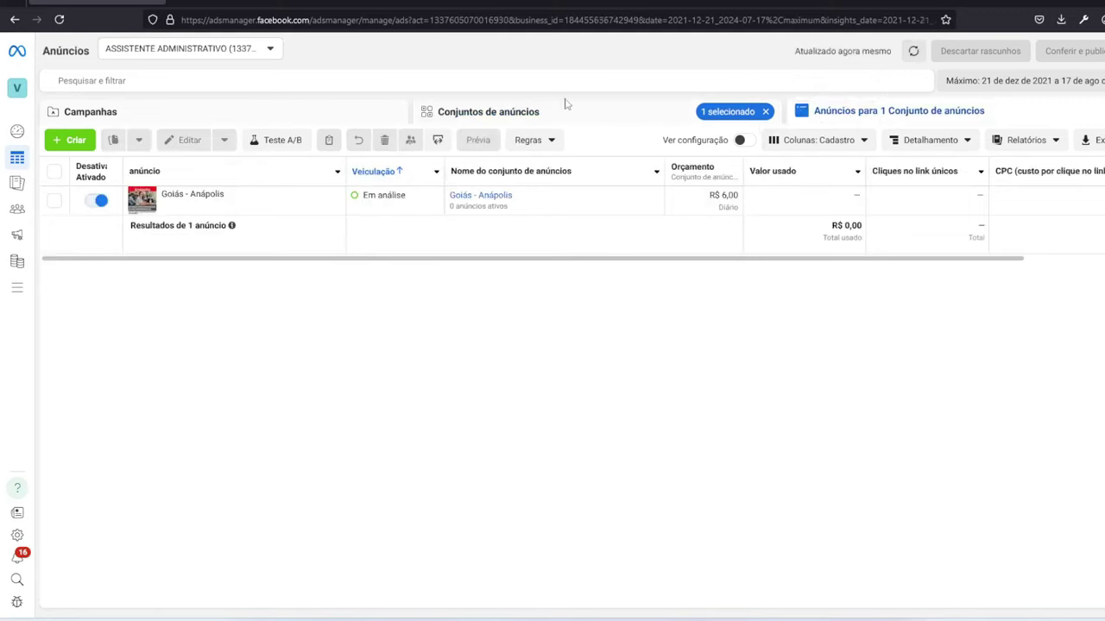
left_click(557, 115)
left_click(764, 111)
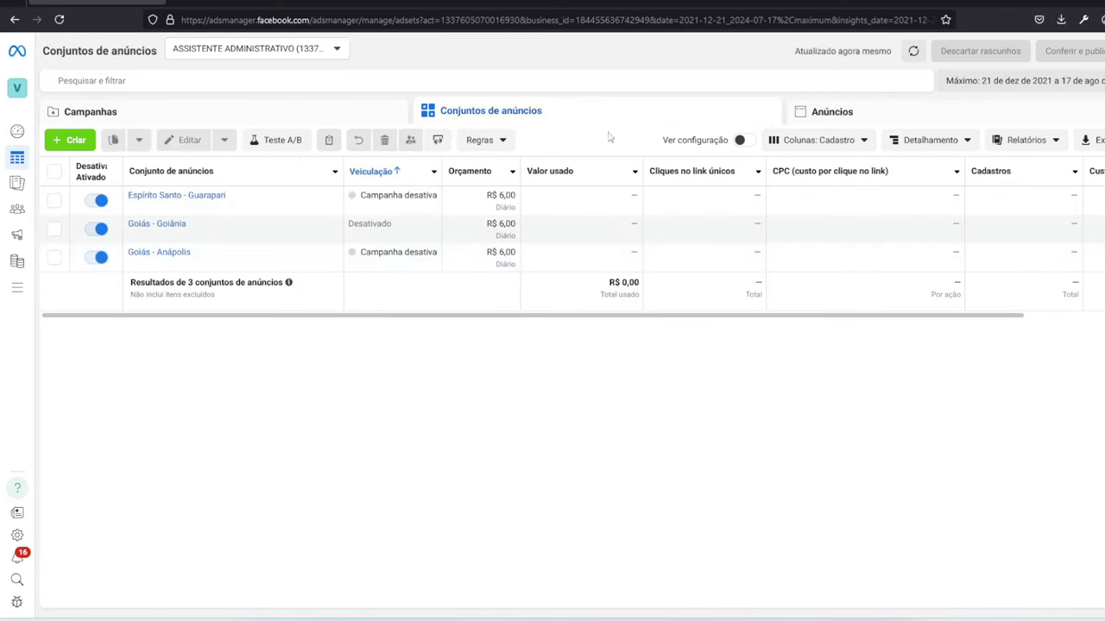
left_click(863, 116)
left_click(578, 113)
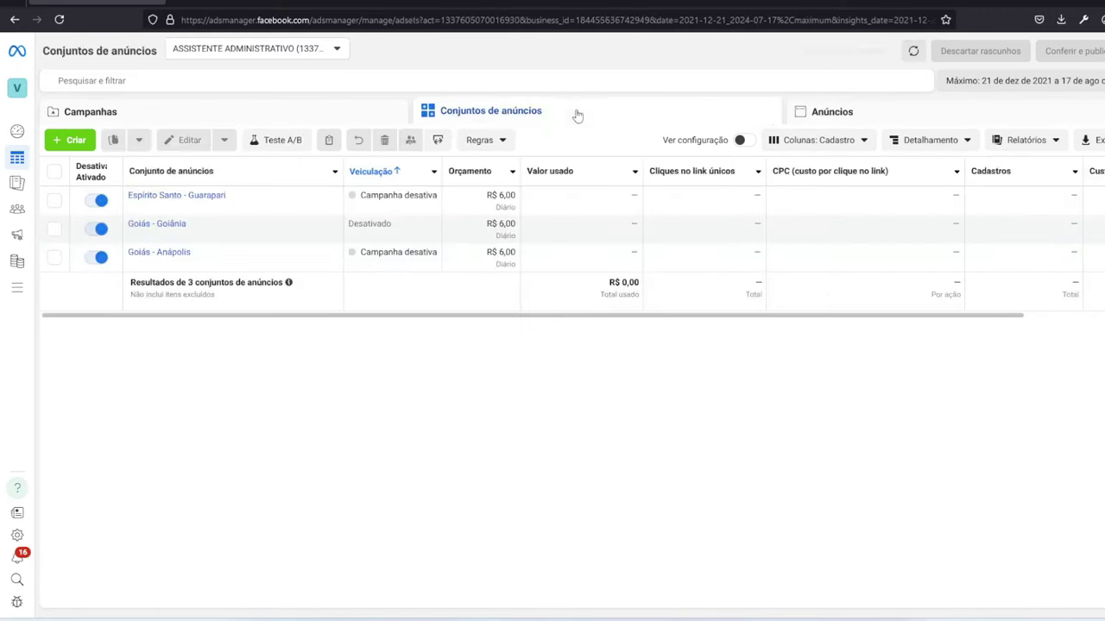
left_click(231, 114)
left_click(111, 200)
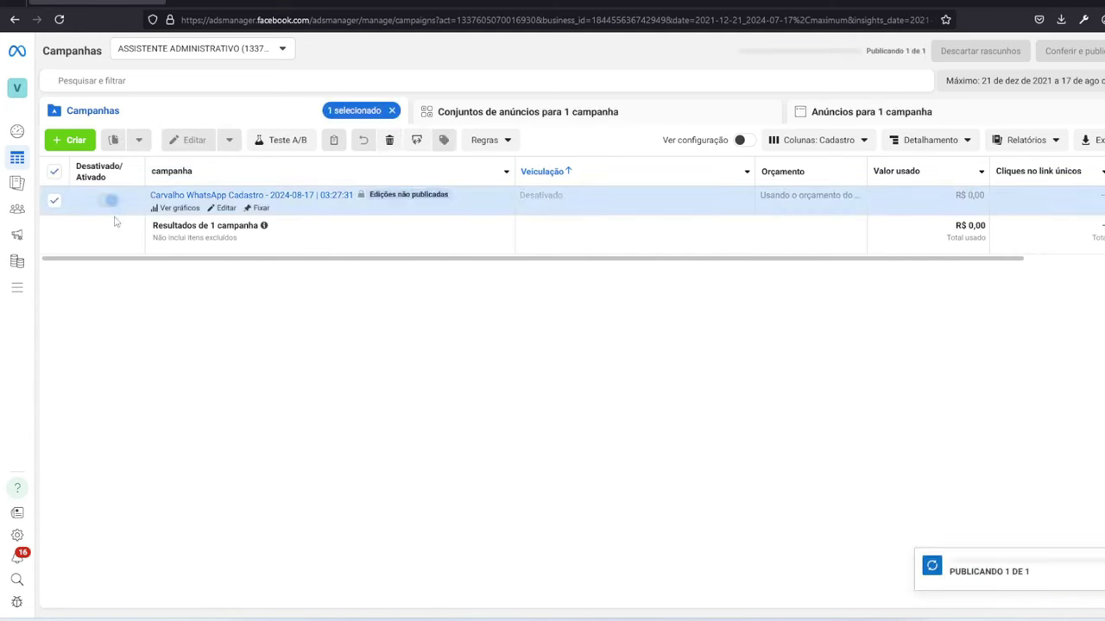
- Open the Espírito Santo - Guarapari ad set in the editor
left_click(505, 112)
left_click(203, 209)
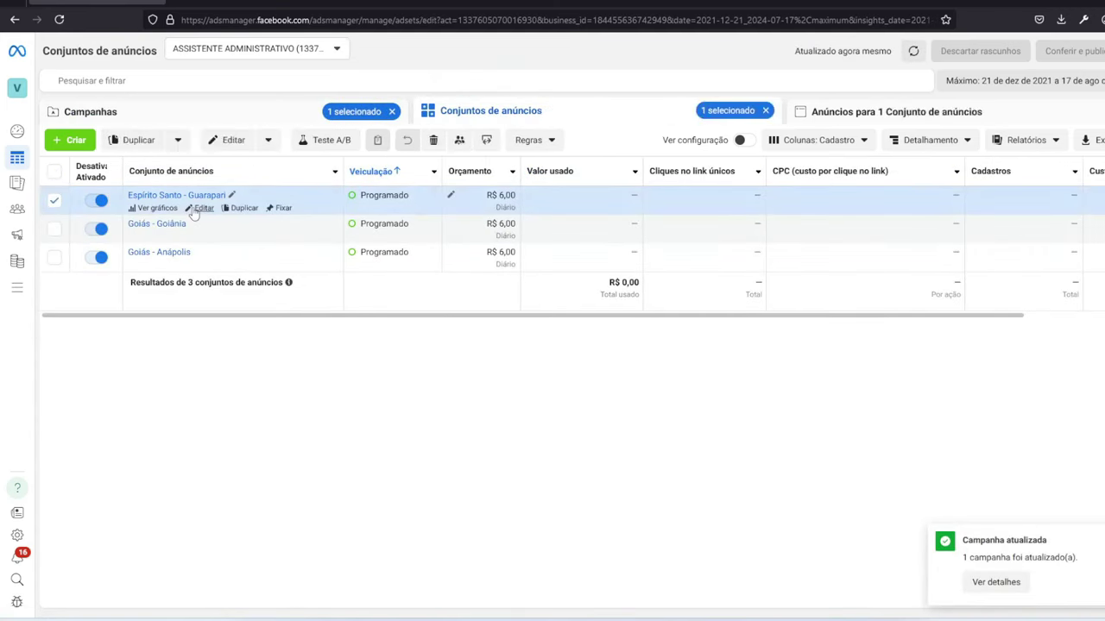
scroll(690, 337, "down", 8)
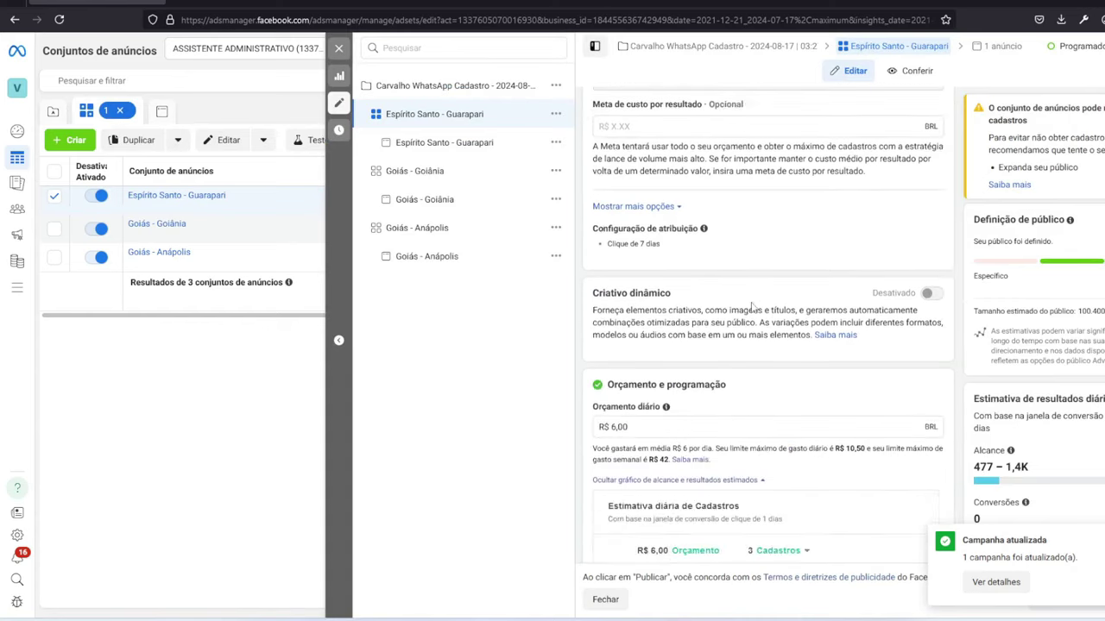
- Confirm the Guarapari ad set starts 18 August 2024 at 04:00, then return to Campanhas
scroll(697, 335, "down", 5)
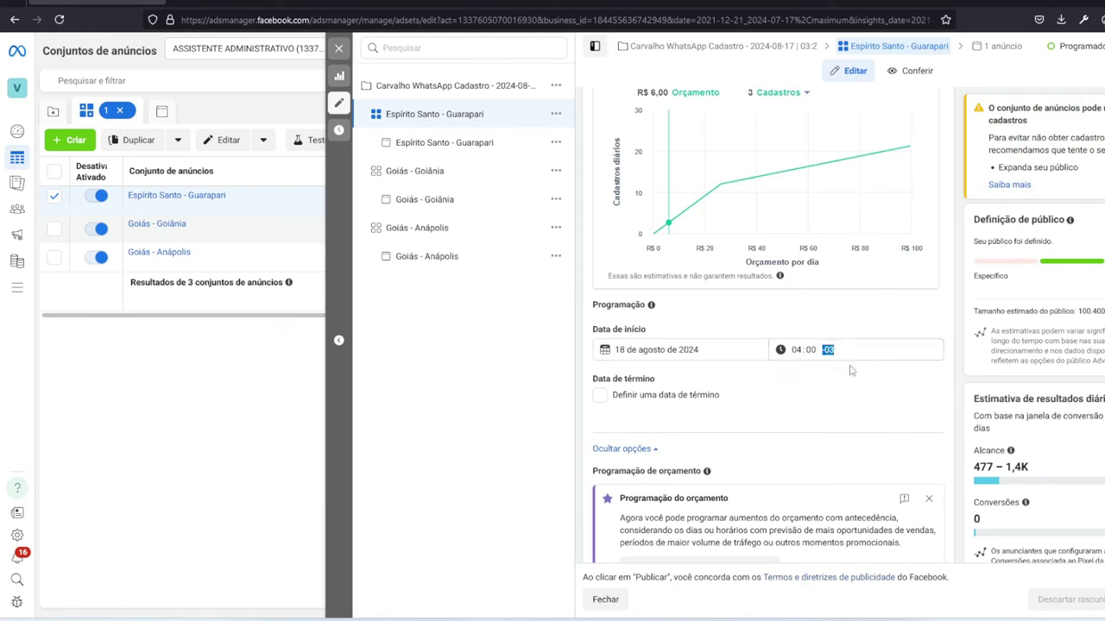
left_click(794, 349)
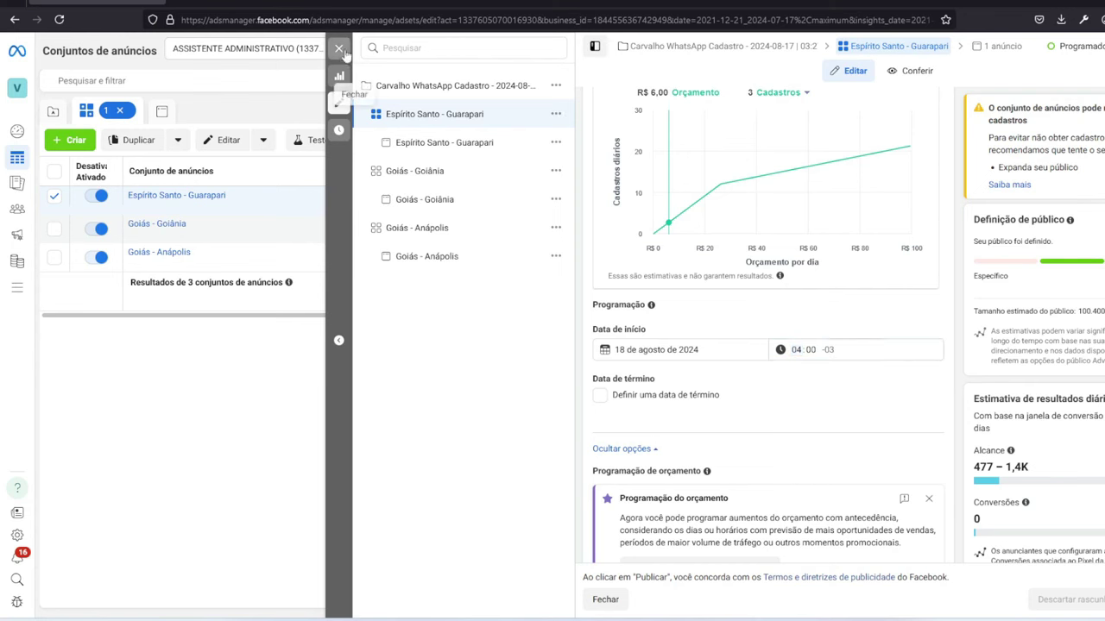
left_click(340, 342)
left_click(213, 118)
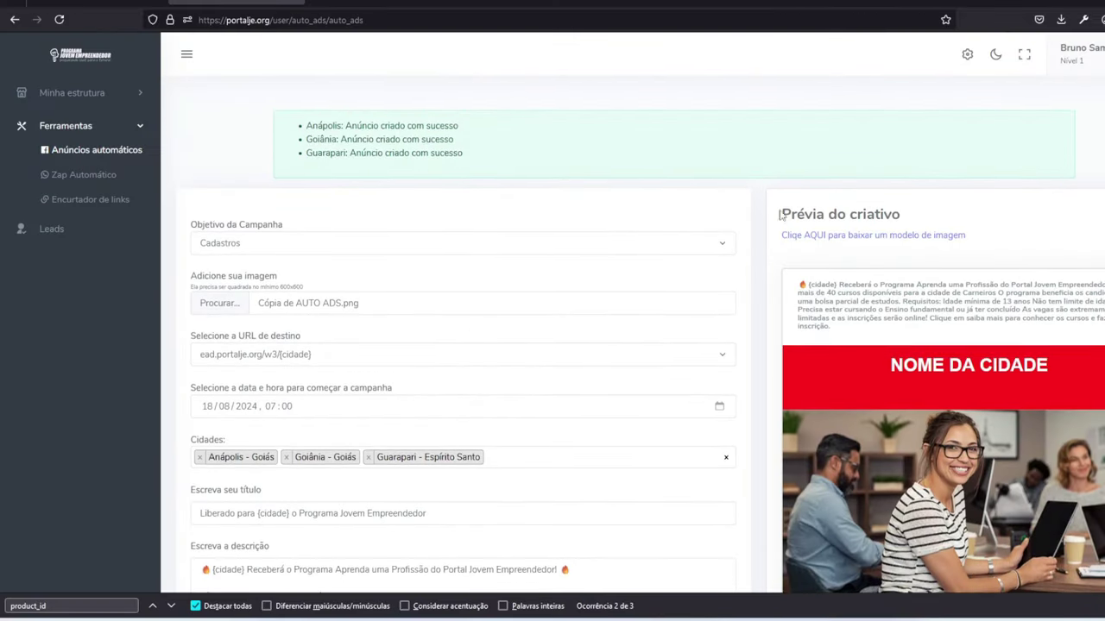
left_click_drag(471, 157, 304, 130)
left_click_drag(472, 161, 307, 126)
left_click(448, 157)
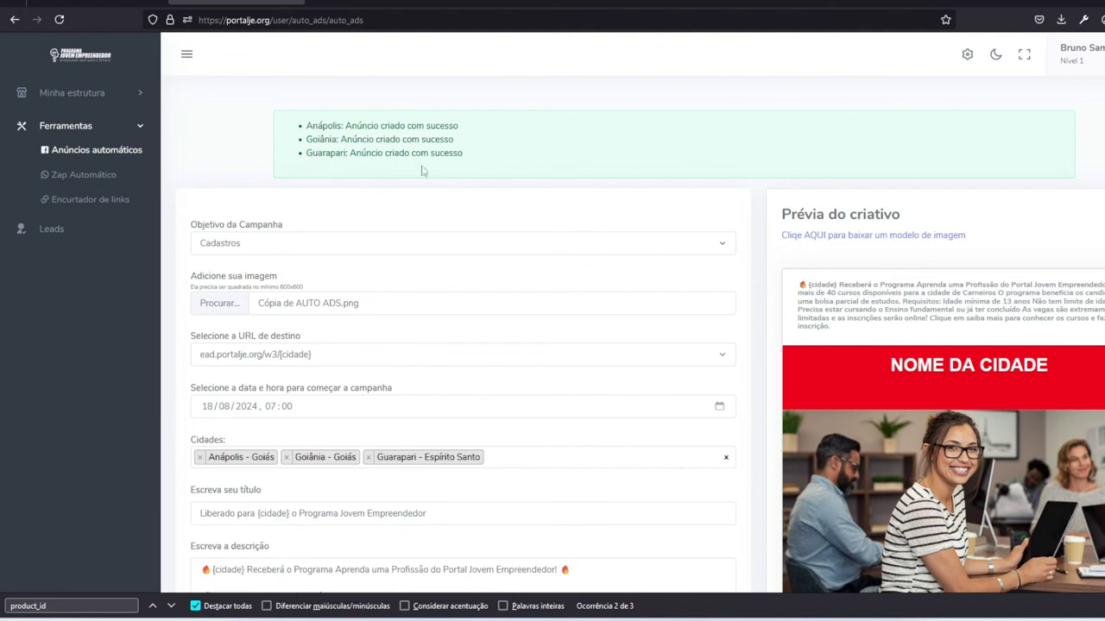